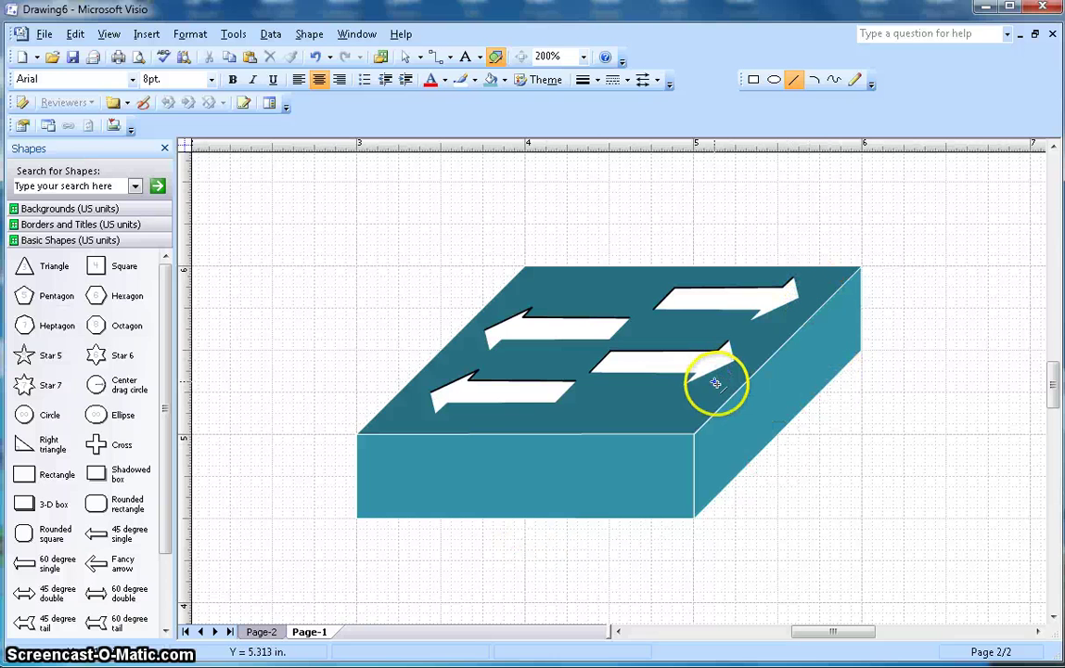
- Insert a new foreground page with its printer paper set to landscape orientation
right_click(315, 638)
click(352, 559)
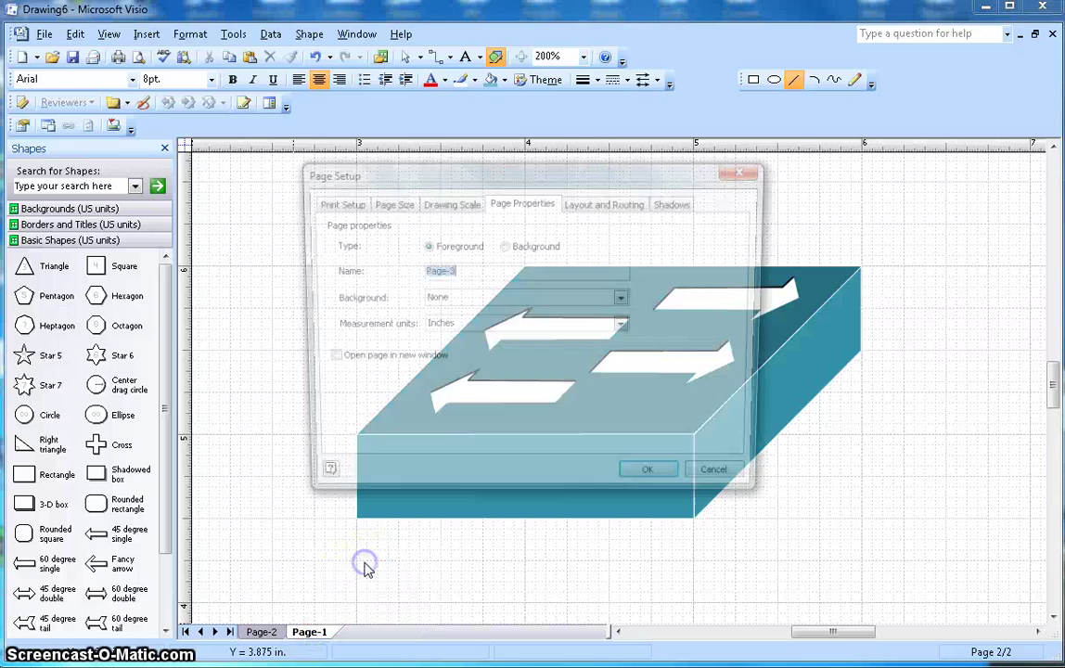
click(336, 202)
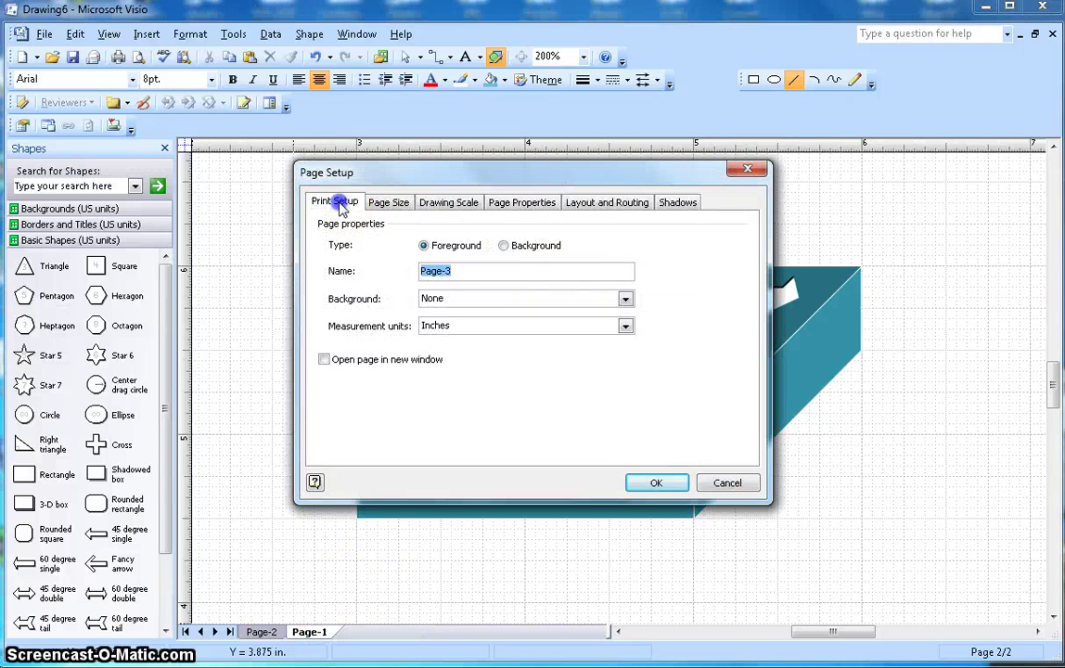
click(333, 287)
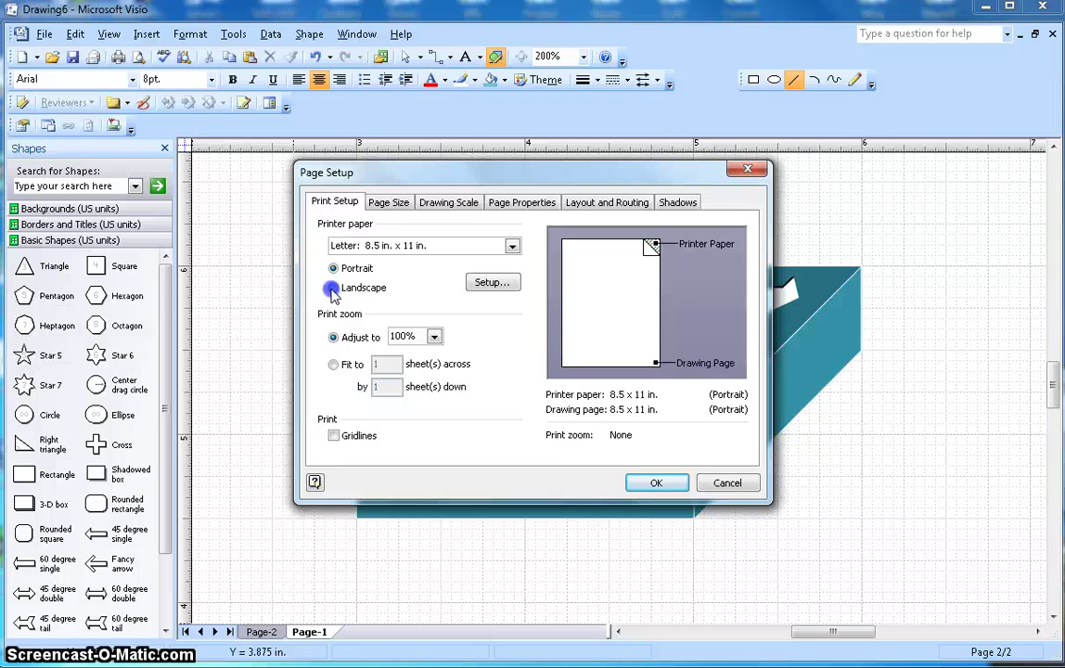
click(670, 482)
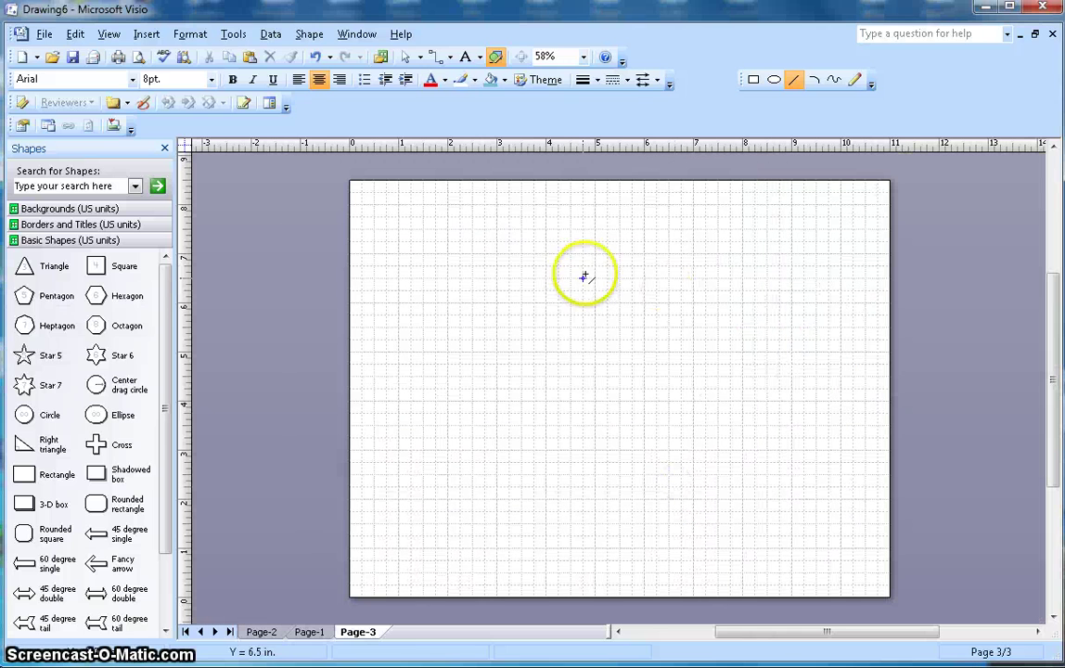
- On the new page at 150% zoom, draw a closed parallelogram with a 2 in horizontal base and sides slanting up 1 in at 45 degrees
click(583, 57)
click(547, 99)
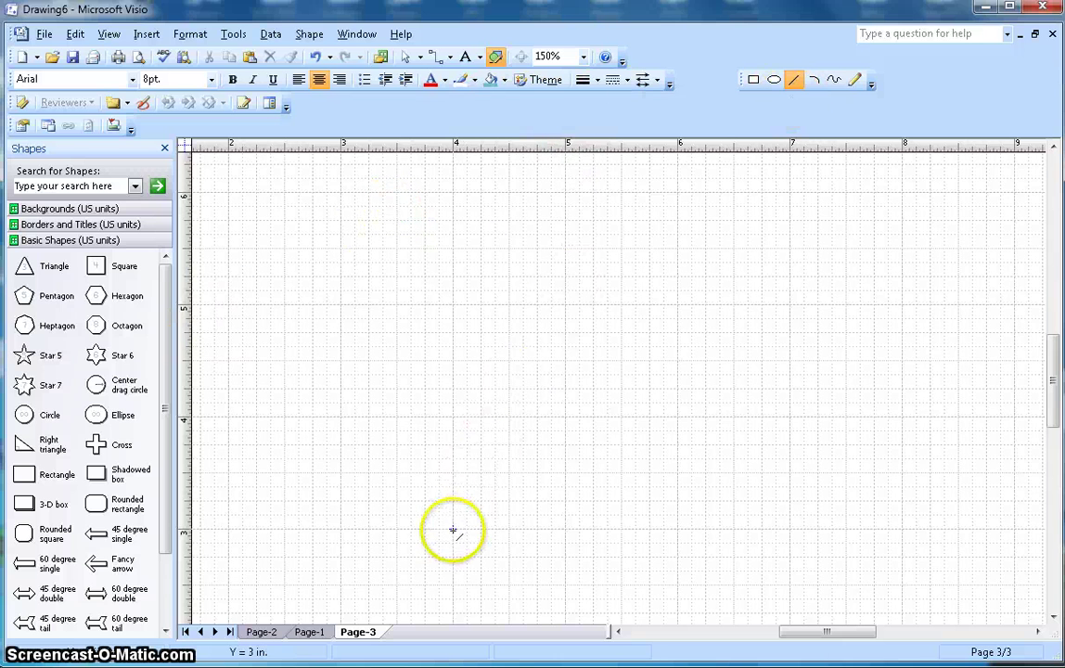
drag(451, 529, 610, 528)
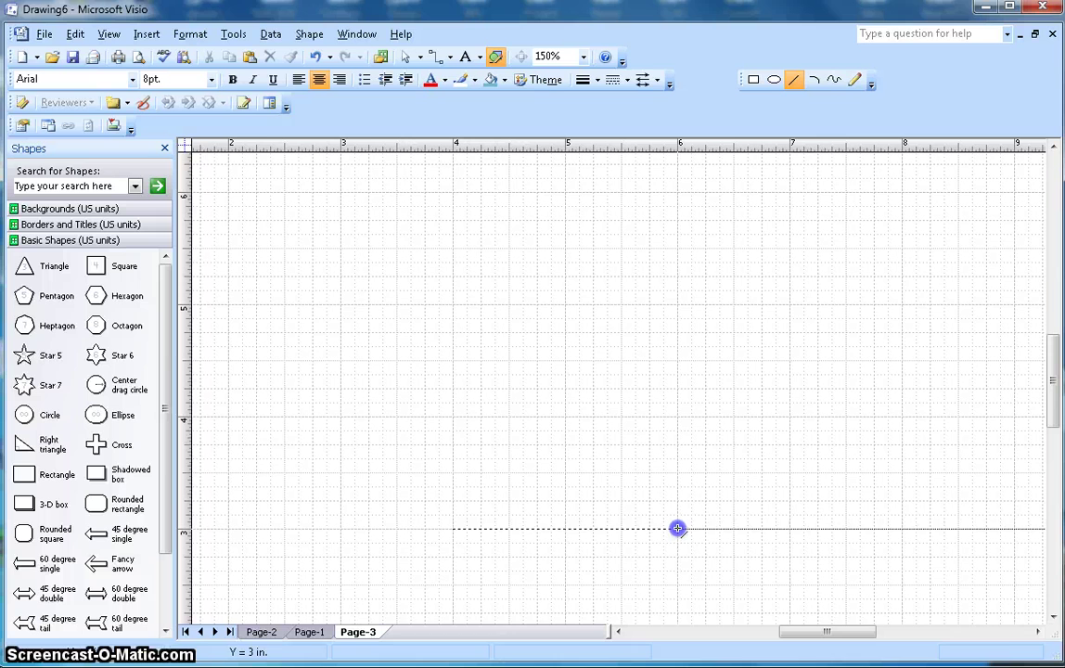
drag(677, 528, 678, 529)
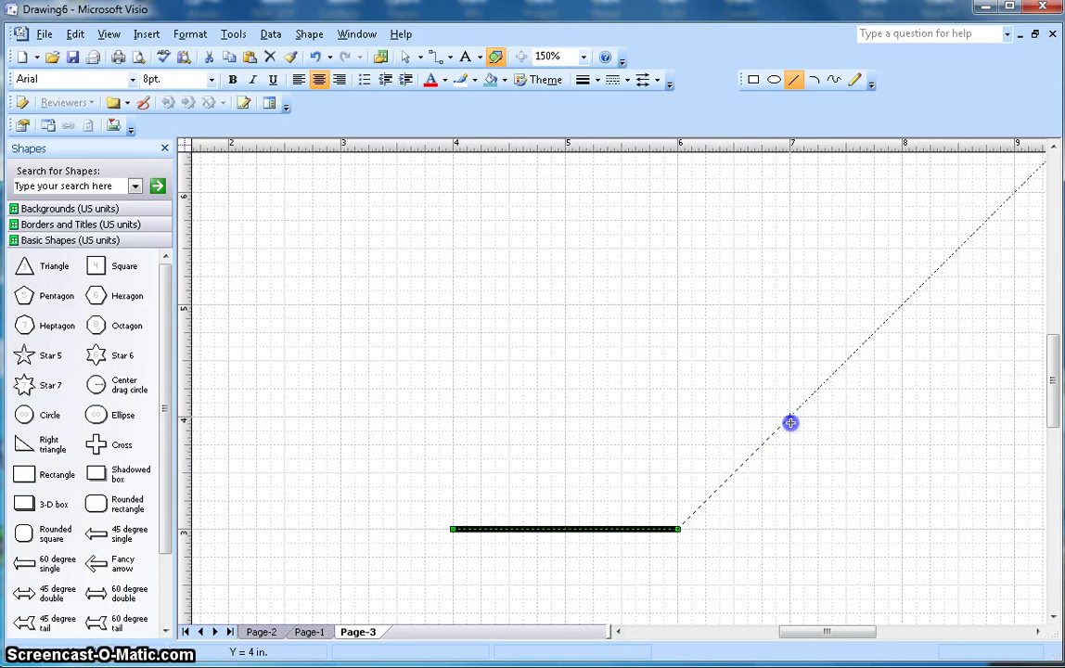
drag(790, 422, 565, 416)
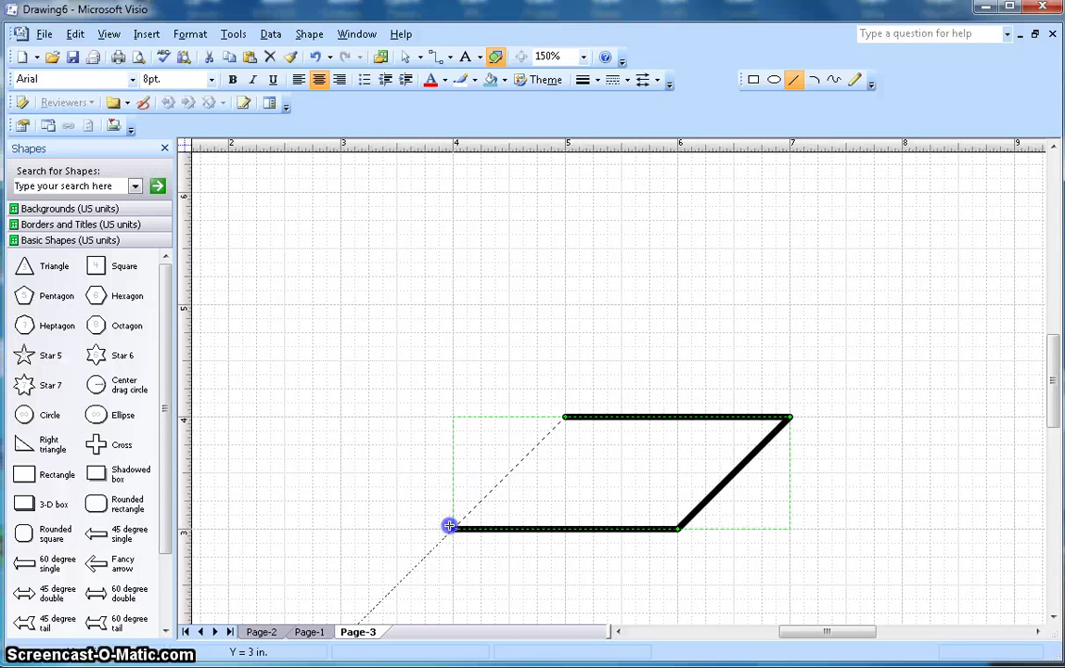
drag(449, 525, 451, 527)
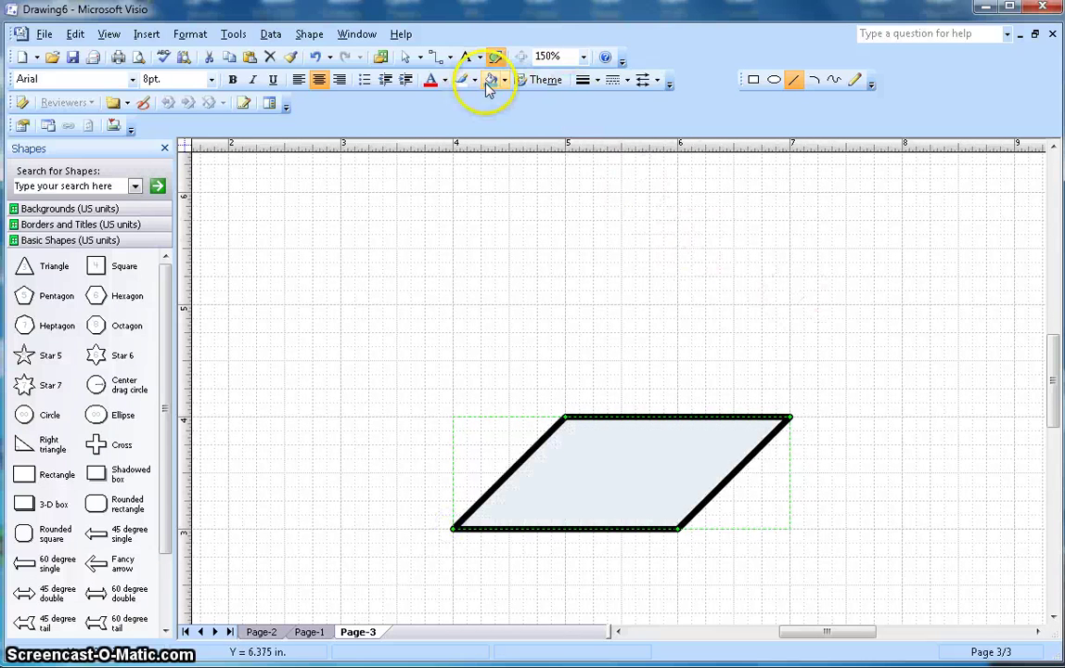
- Give the parallelogram a thin outline and a dark teal fill
click(597, 80)
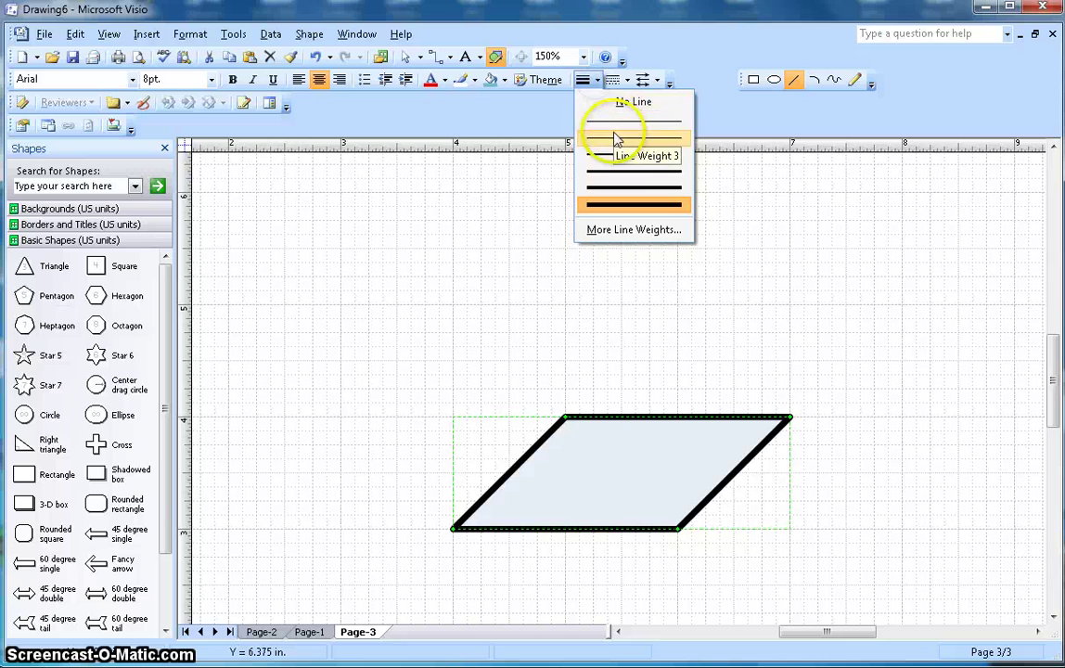
click(615, 128)
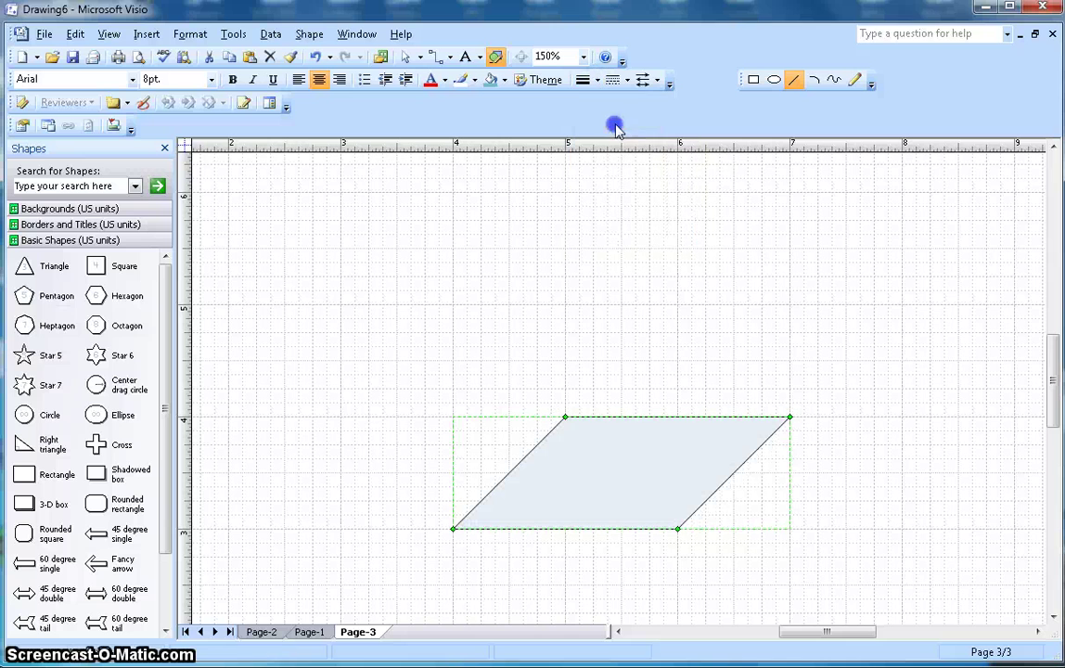
click(504, 80)
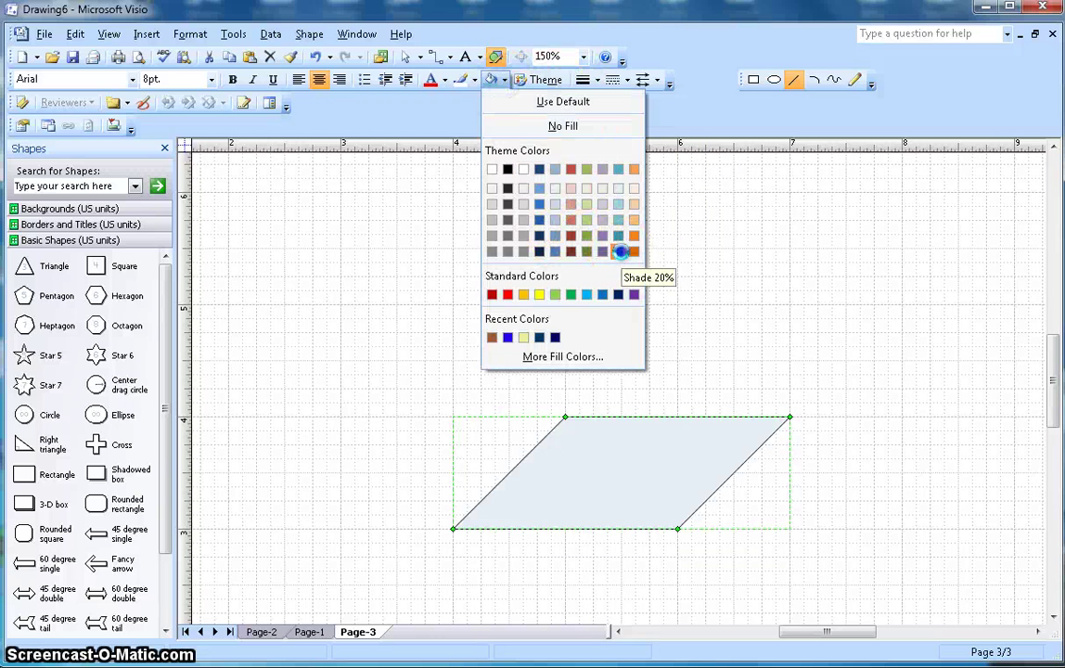
click(617, 235)
click(753, 295)
- Draw a closed front-face rectangle, 2 in wide and 0.5 in high, directly below the parallelogram's lower edge
scroll(762, 301, down, 1)
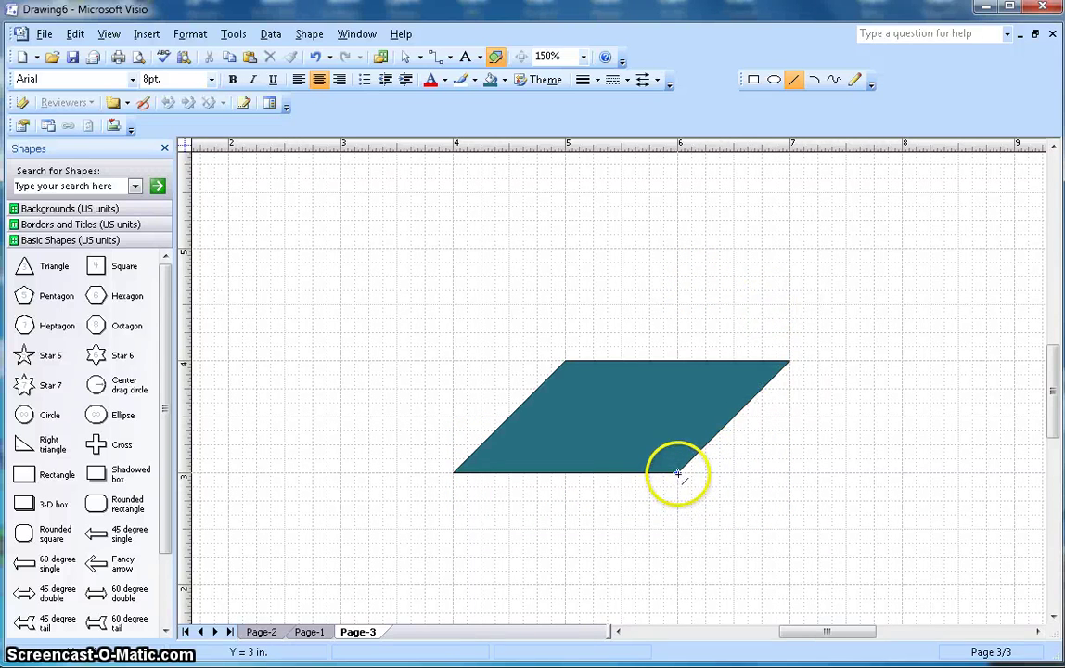
drag(677, 474, 680, 515)
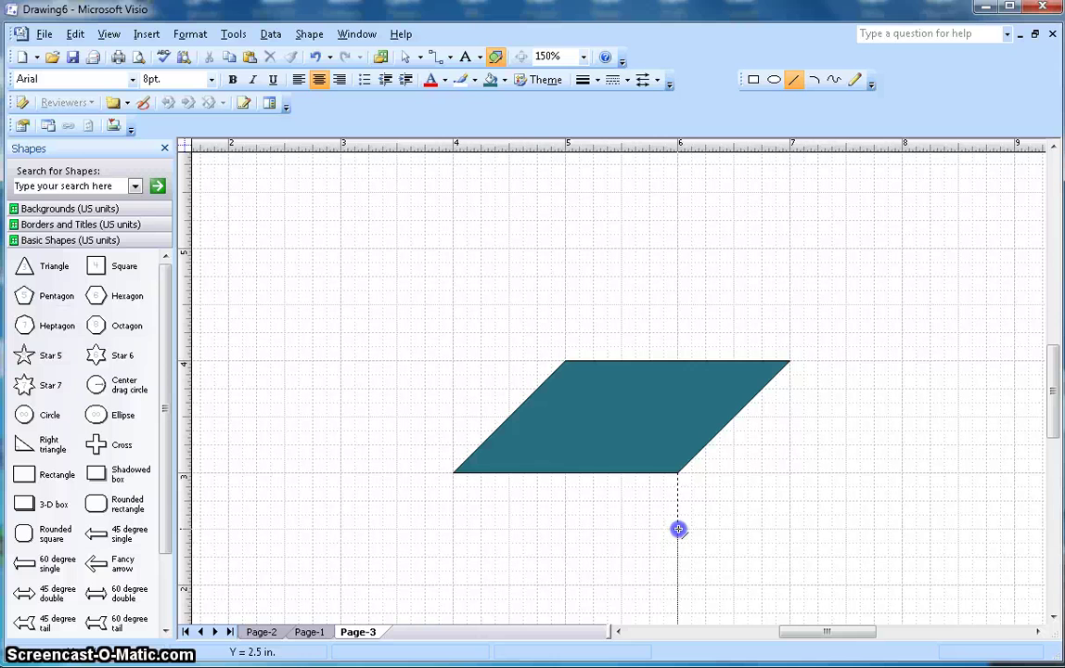
drag(547, 526, 453, 473)
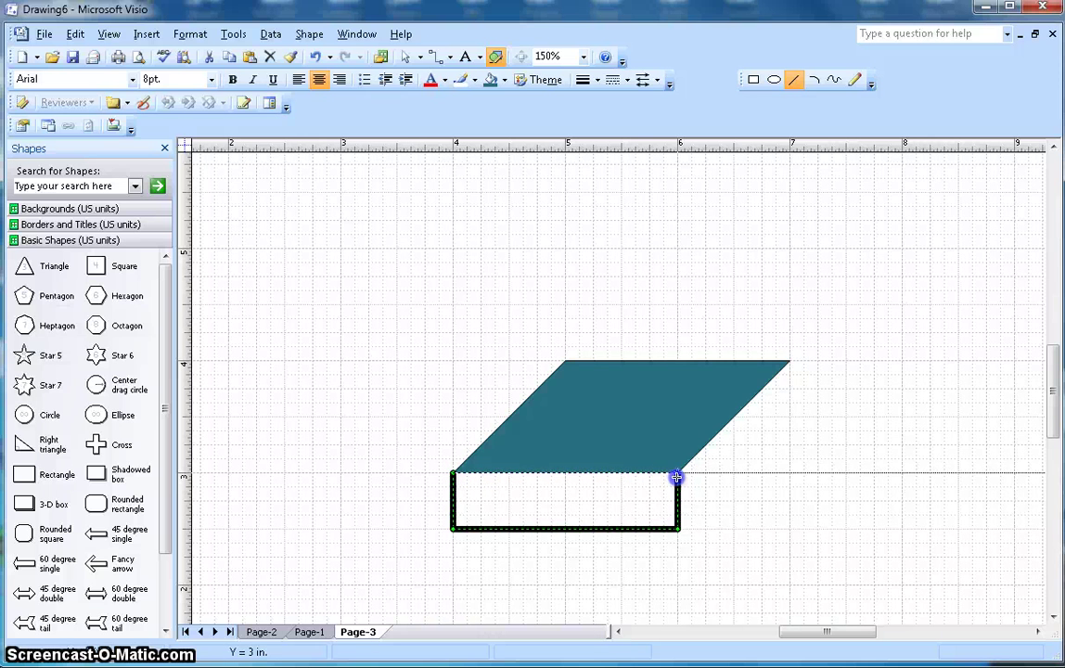
drag(676, 477, 677, 473)
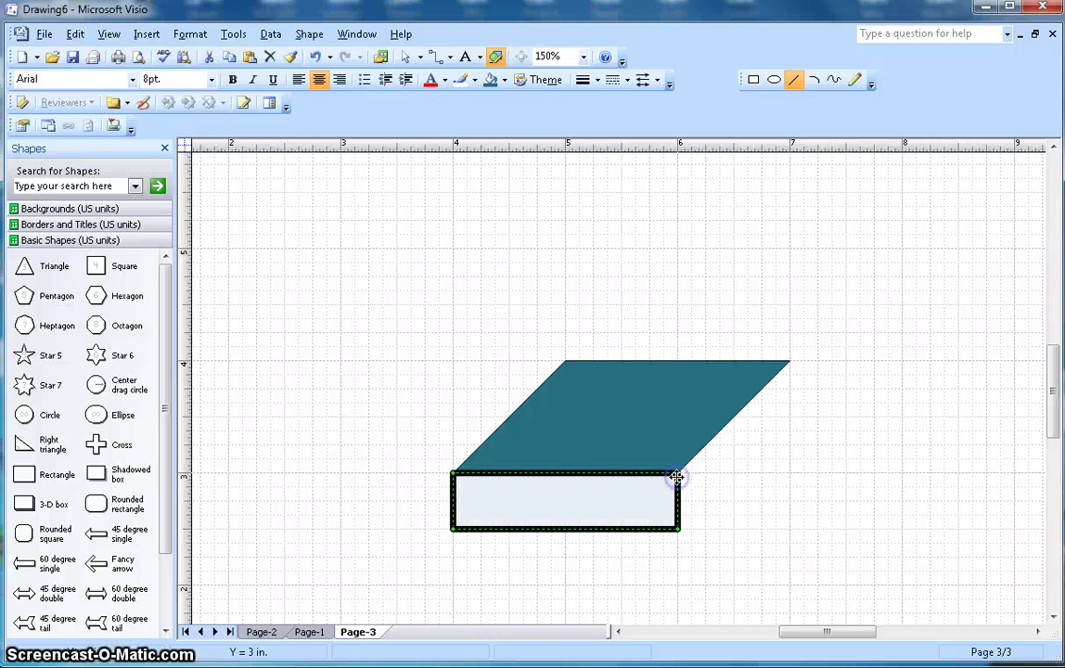
- Give the front rectangle a thin outline and a lighter teal fill than the top face
click(590, 81)
click(490, 80)
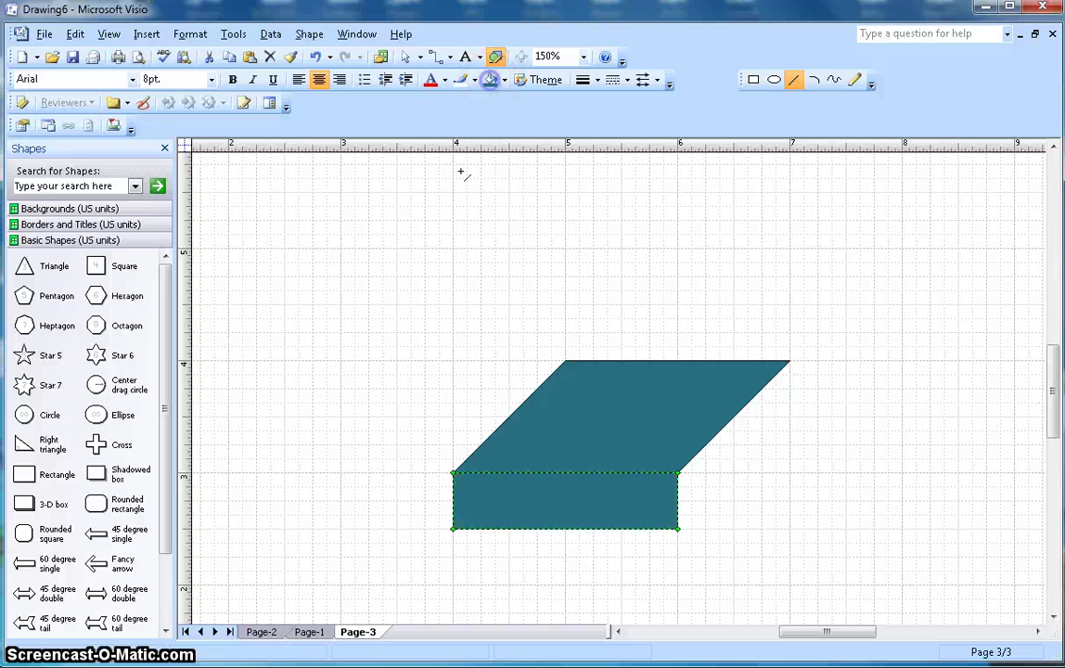
click(503, 79)
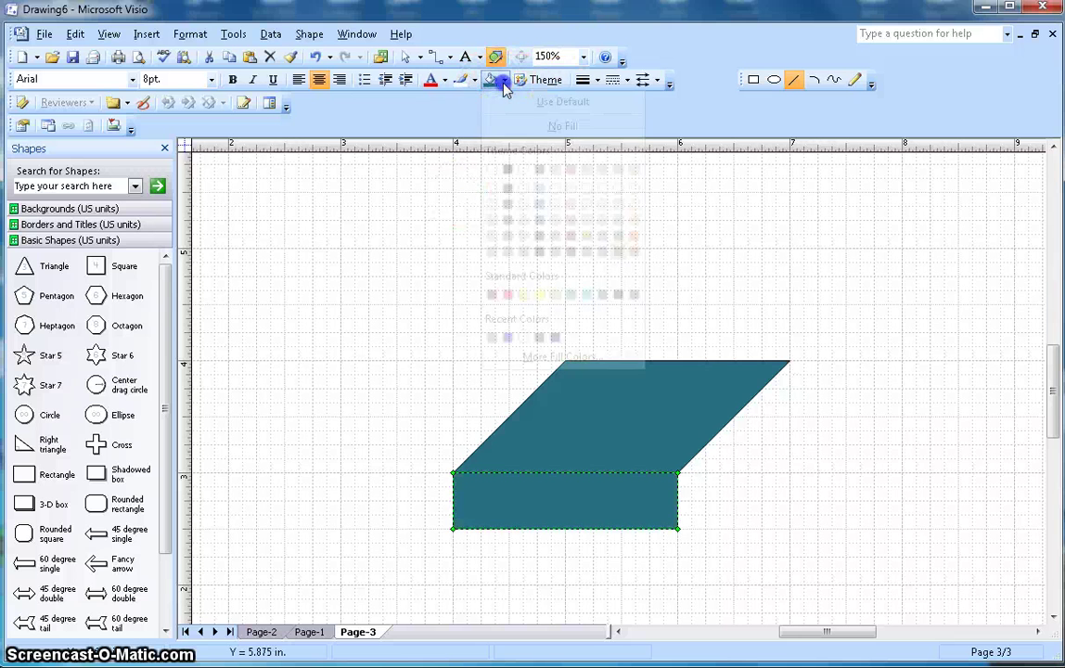
click(623, 236)
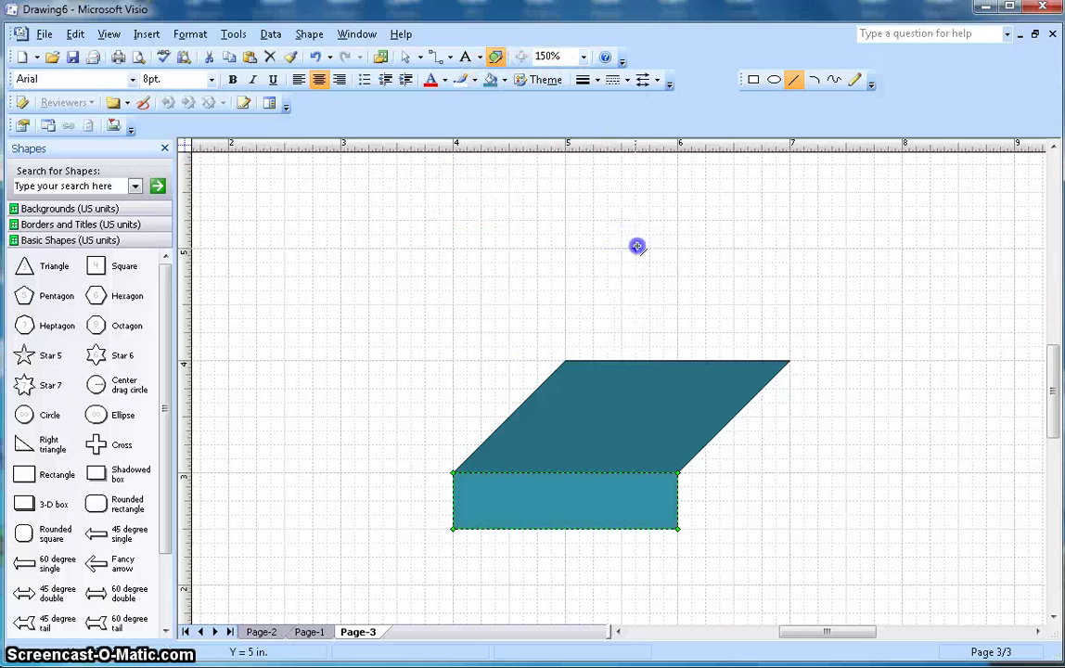
click(637, 246)
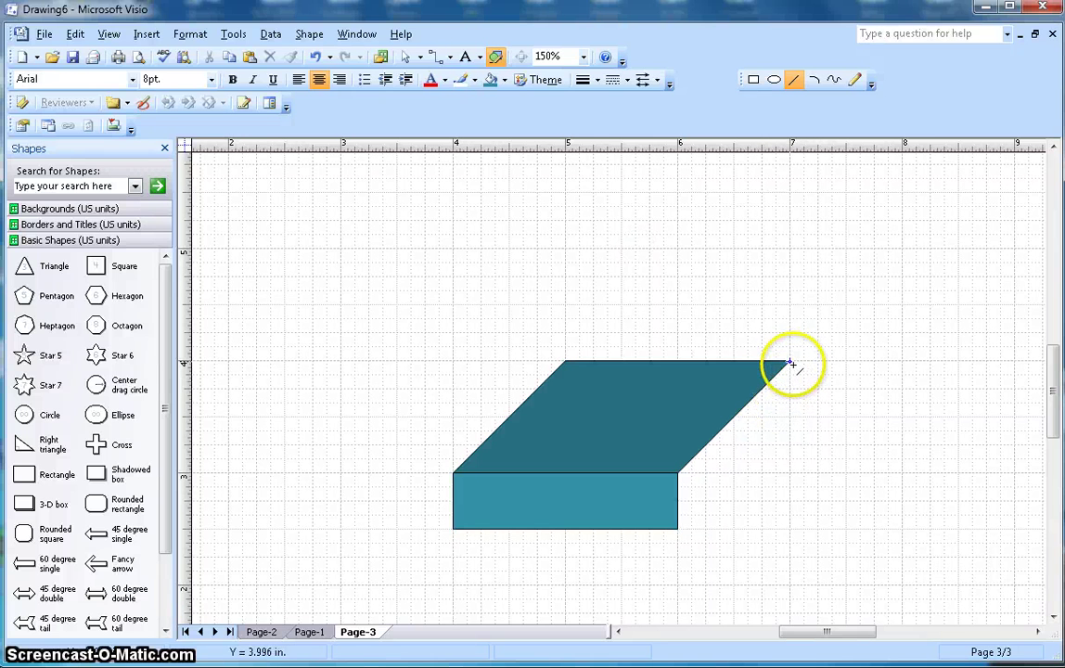
- Draw the box's slanted right side face with the heaviest line weight, joining the top and front faces, with 0.5 in vertical edges
click(598, 81)
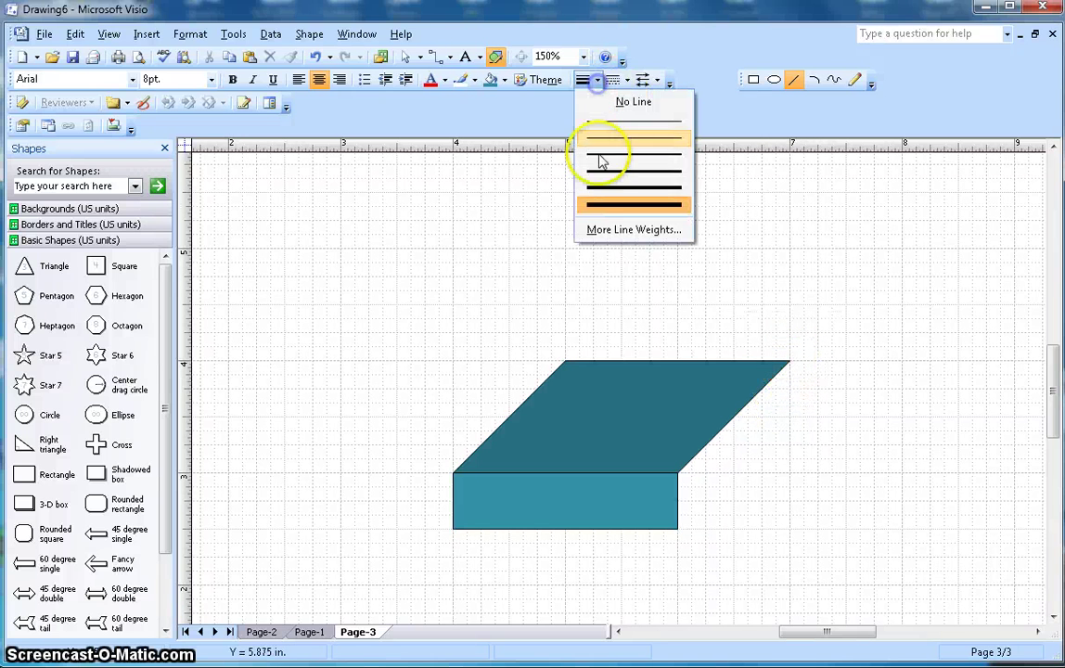
click(613, 206)
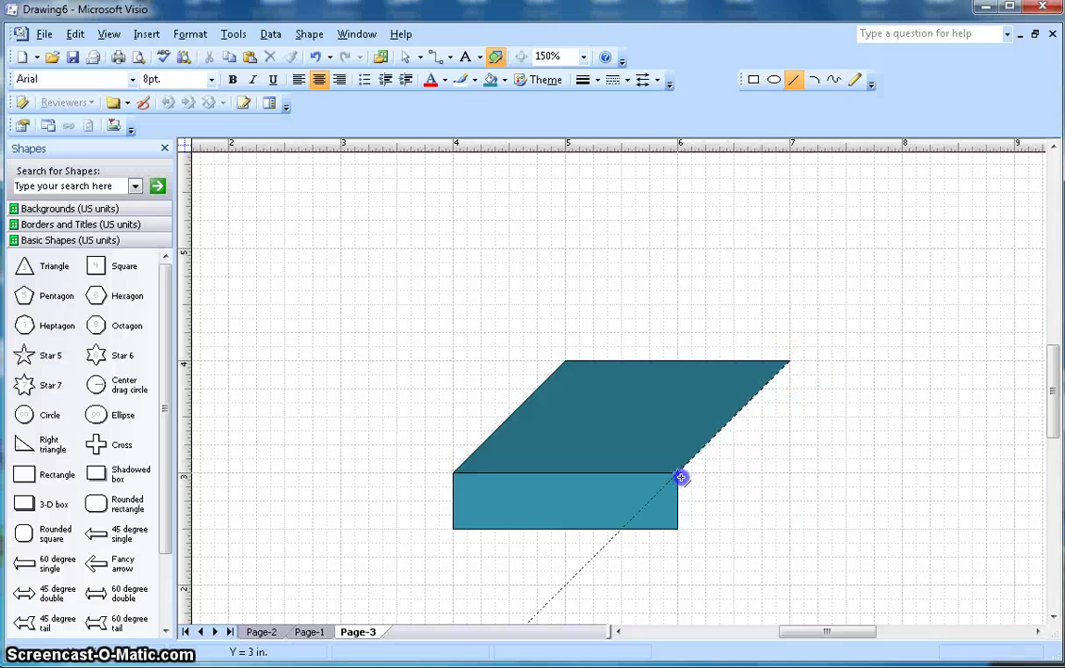
drag(681, 477, 678, 473)
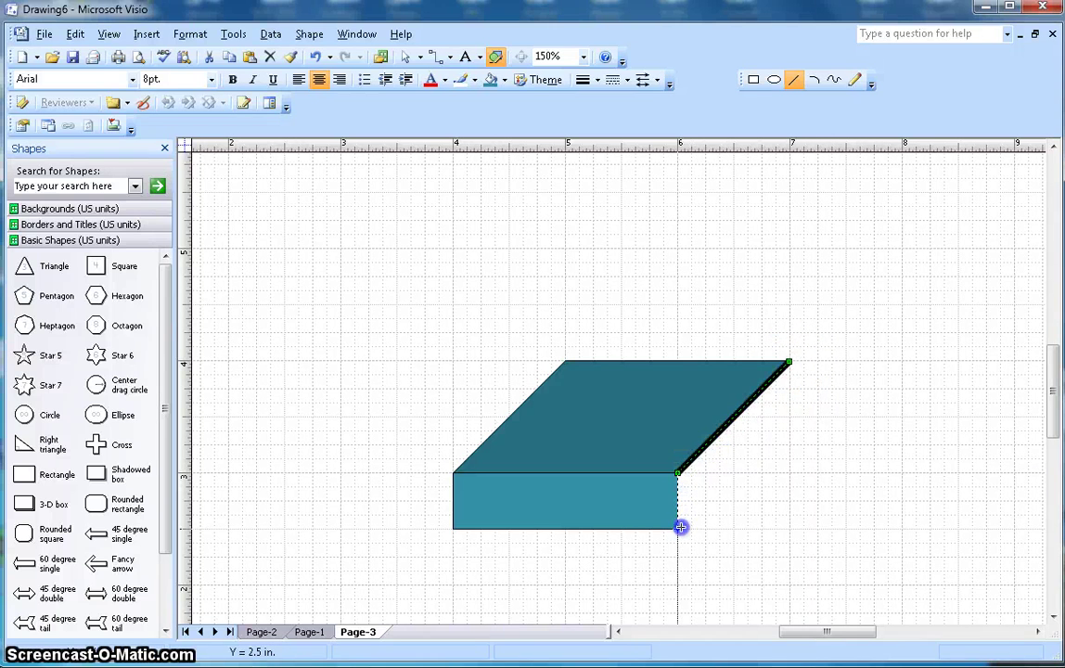
drag(681, 527, 679, 528)
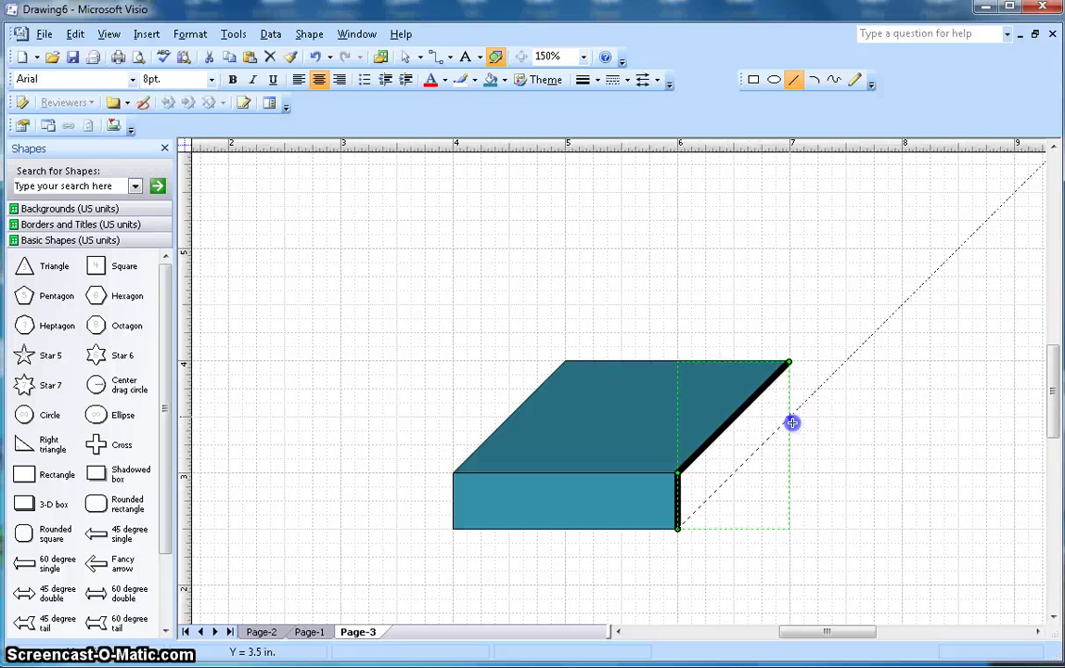
drag(791, 423, 789, 418)
drag(790, 361, 789, 362)
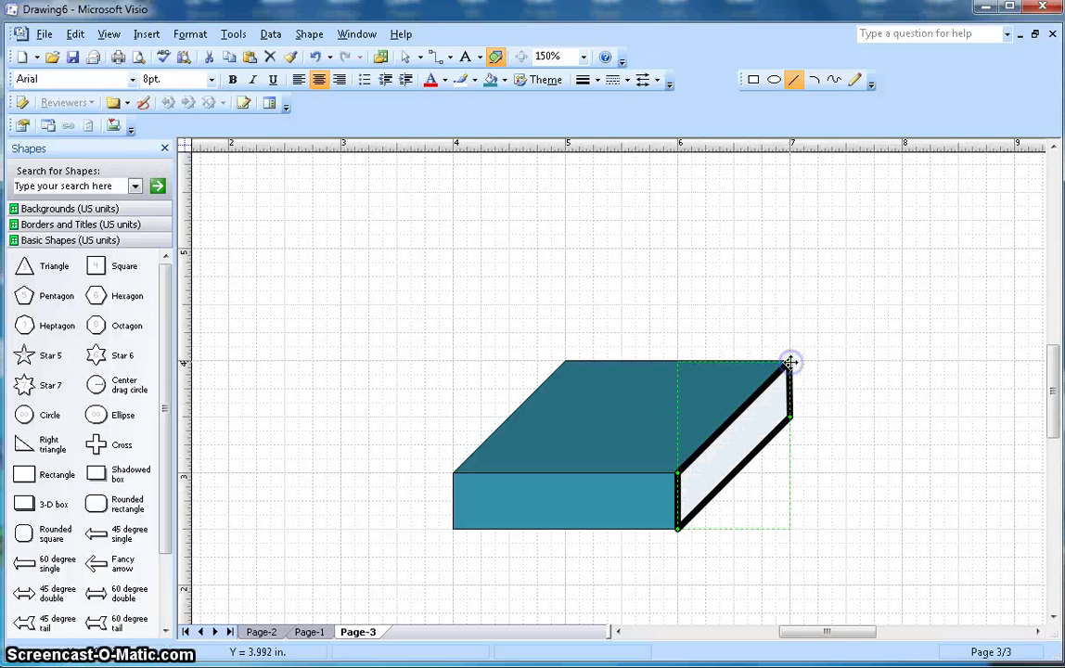
- Fill the right side face with the front face's lighter teal and set its outline to Line Weight 1
click(490, 78)
click(576, 180)
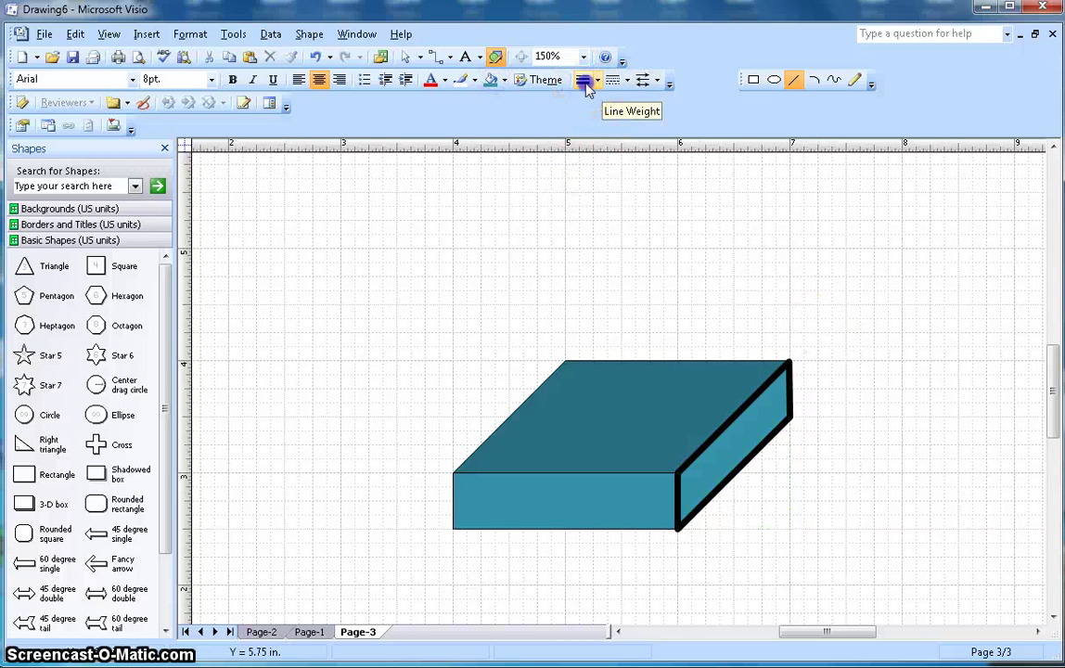
click(405, 57)
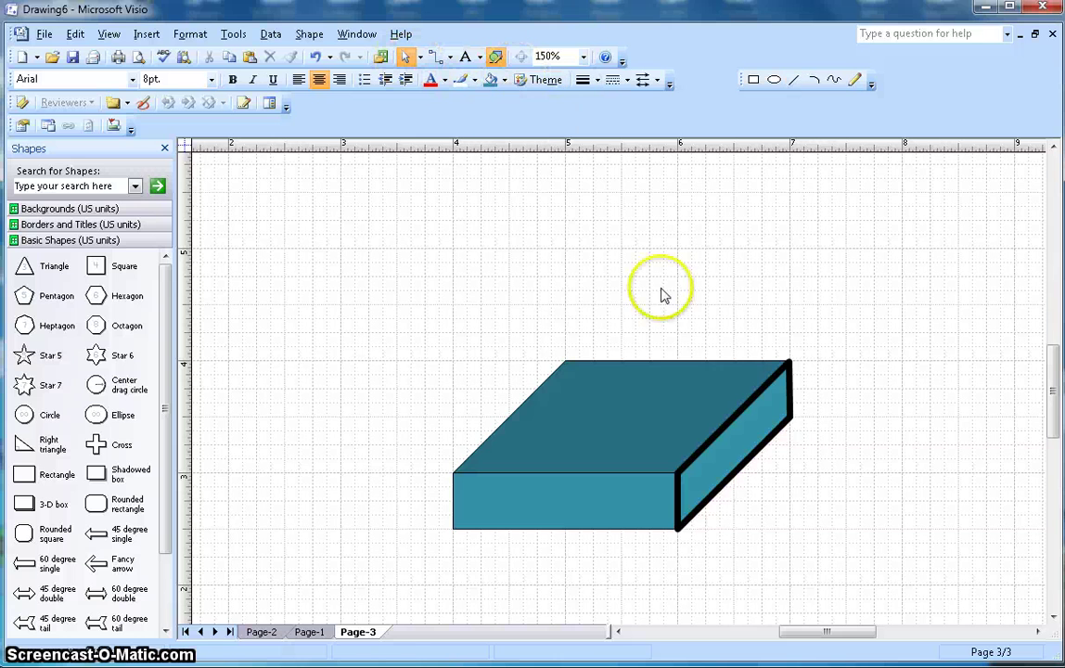
click(756, 421)
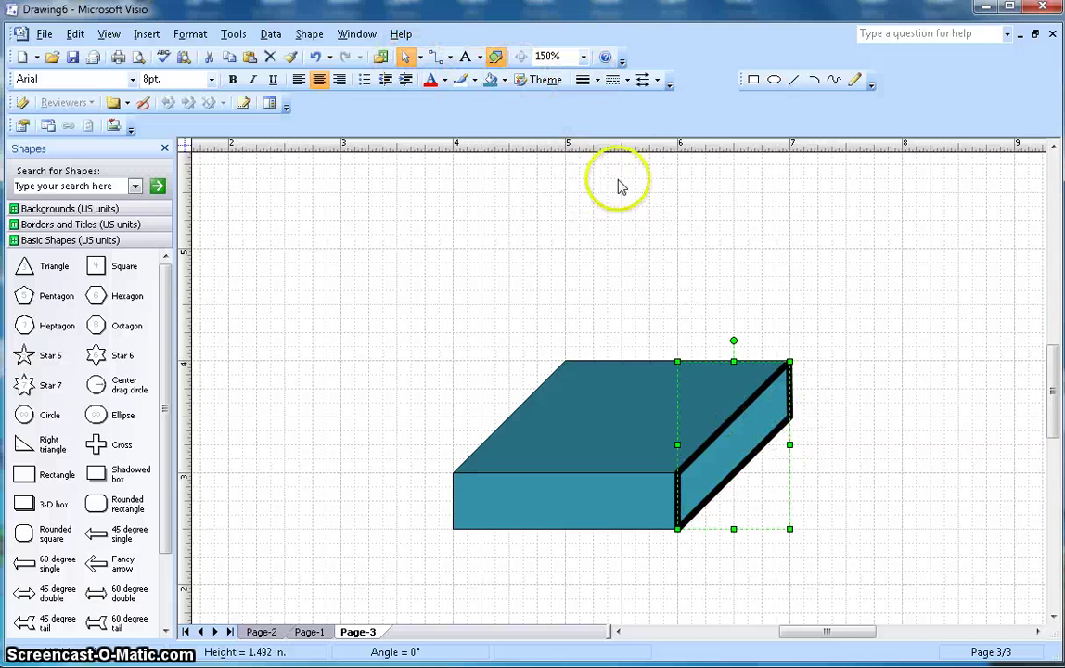
click(597, 79)
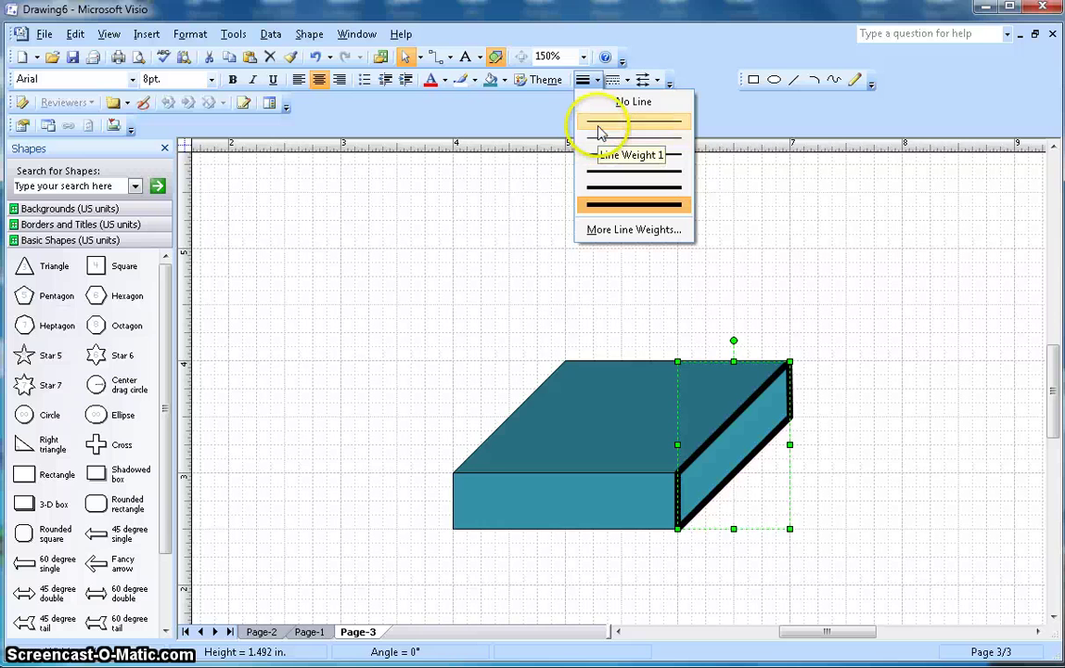
click(597, 122)
click(737, 274)
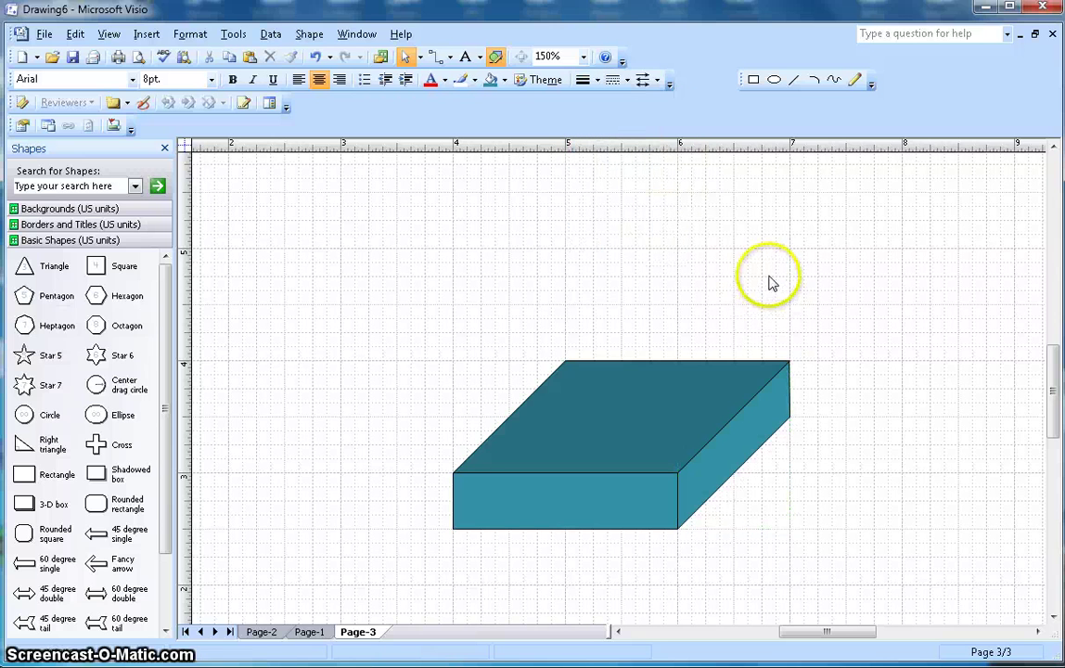
- Select all three faces of the box and change their line color to white
drag(383, 329, 862, 563)
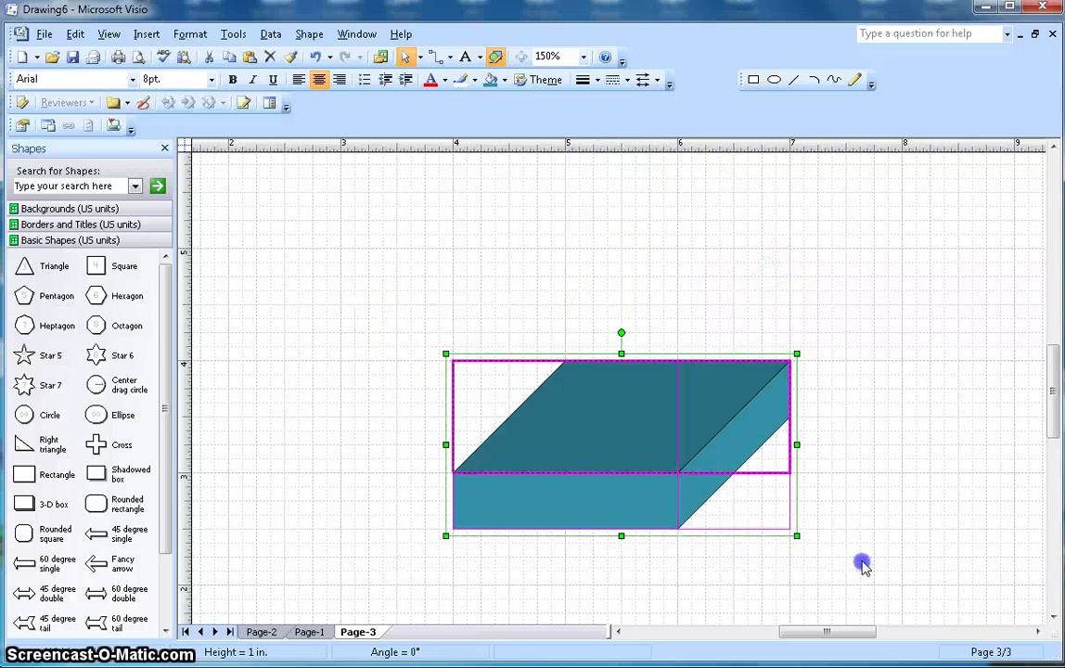
click(459, 82)
click(523, 195)
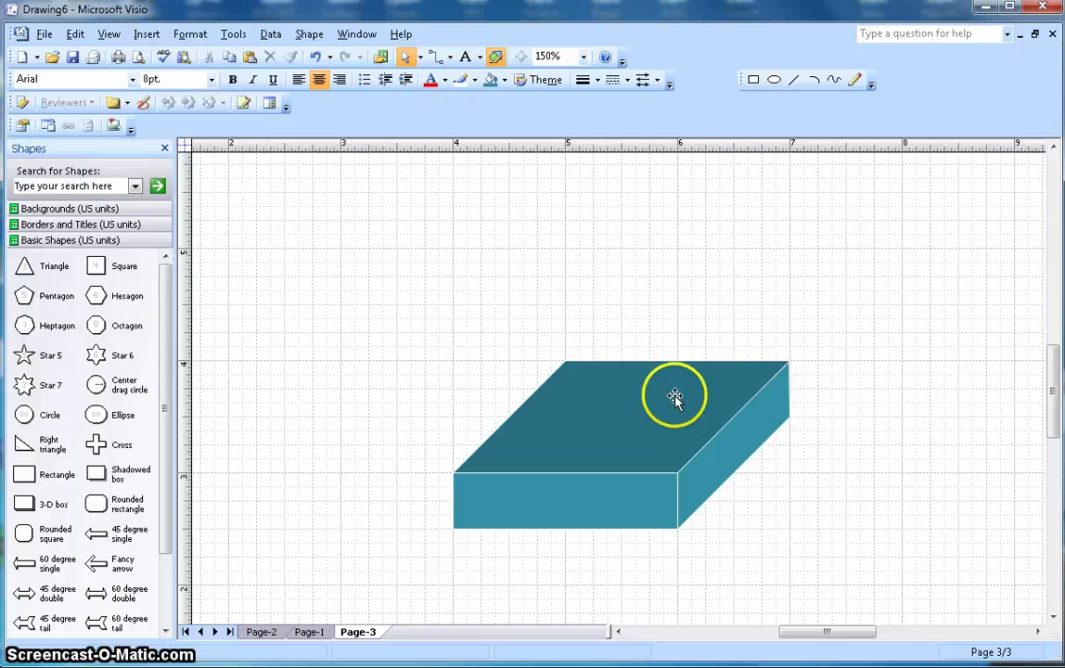
- Draw a thick diagonal guide line across the box's top face with two horizontal branch lines on each side of it
click(793, 79)
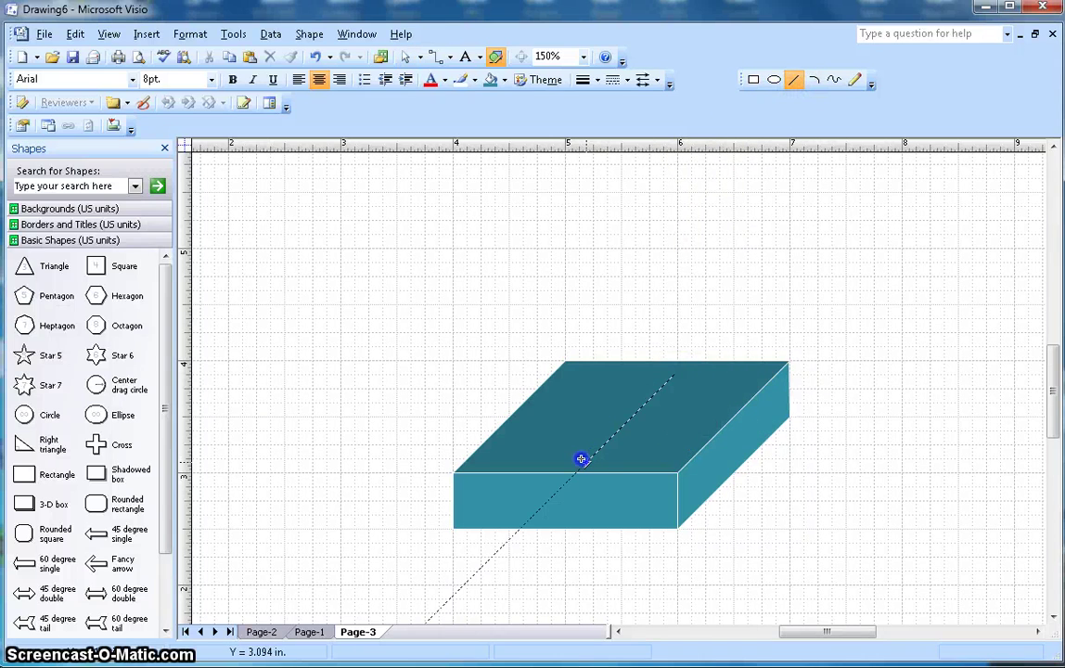
mouse_move(581, 459)
mouse_down()
mouse_move(673, 375)
mouse_move(713, 393)
mouse_up()
click(663, 391)
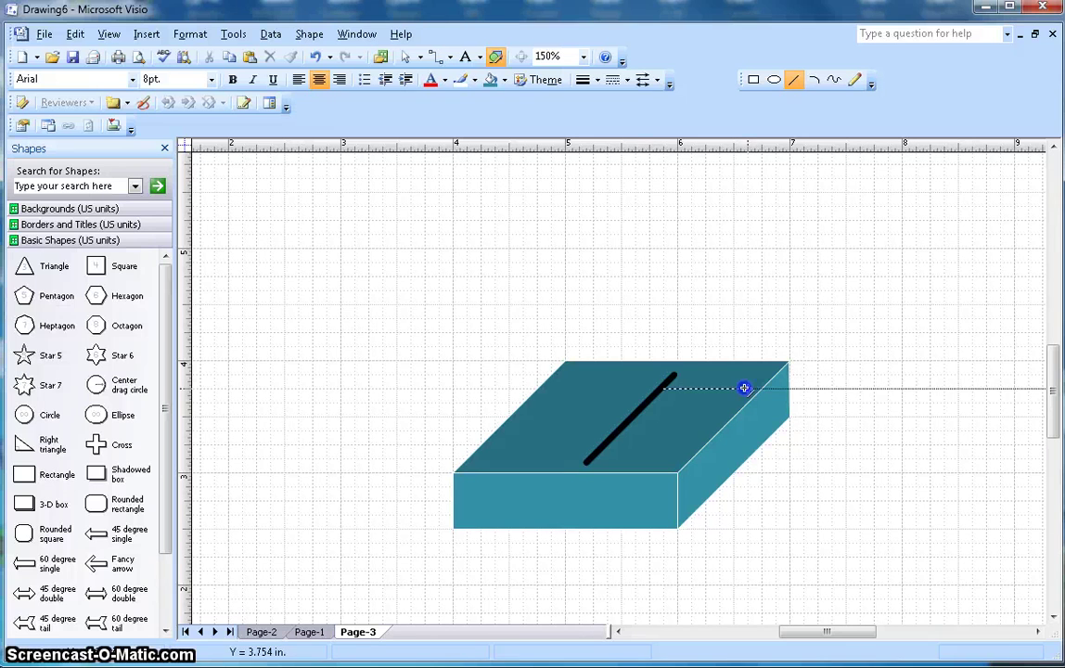
drag(744, 388, 748, 387)
click(643, 406)
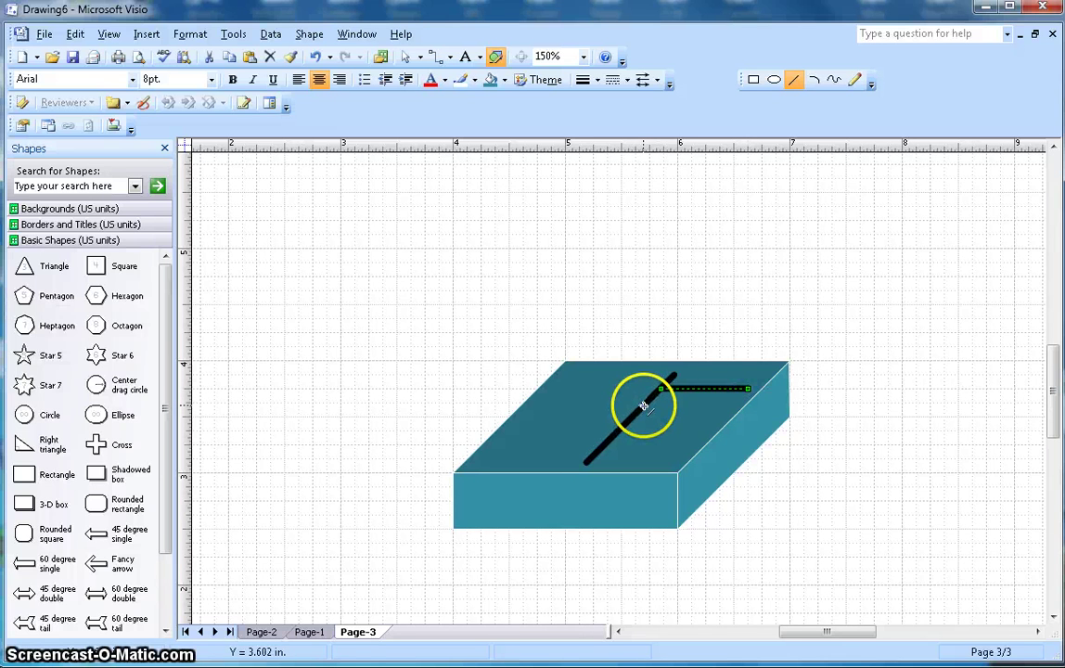
drag(642, 406, 550, 406)
drag(589, 427, 691, 432)
drag(590, 452, 507, 452)
click(819, 464)
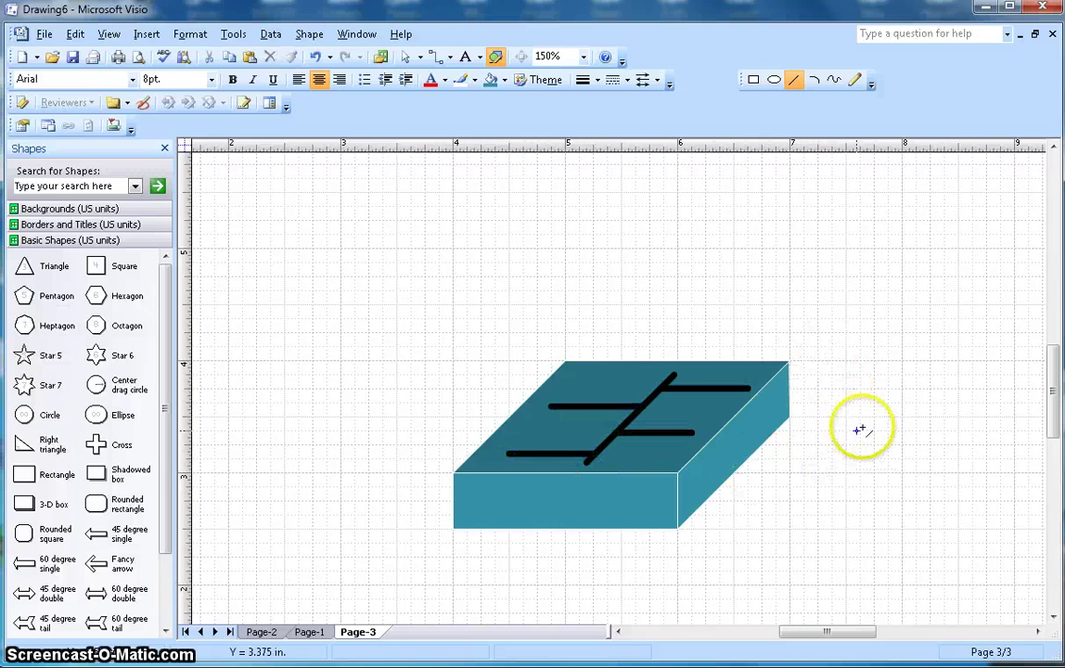
- Draw a closed, slanted block arrow pointing right beside the box, about 1.6 in long and 0.5 in high, using the Page-1 arrows as reference
scroll(863, 426, down, 2)
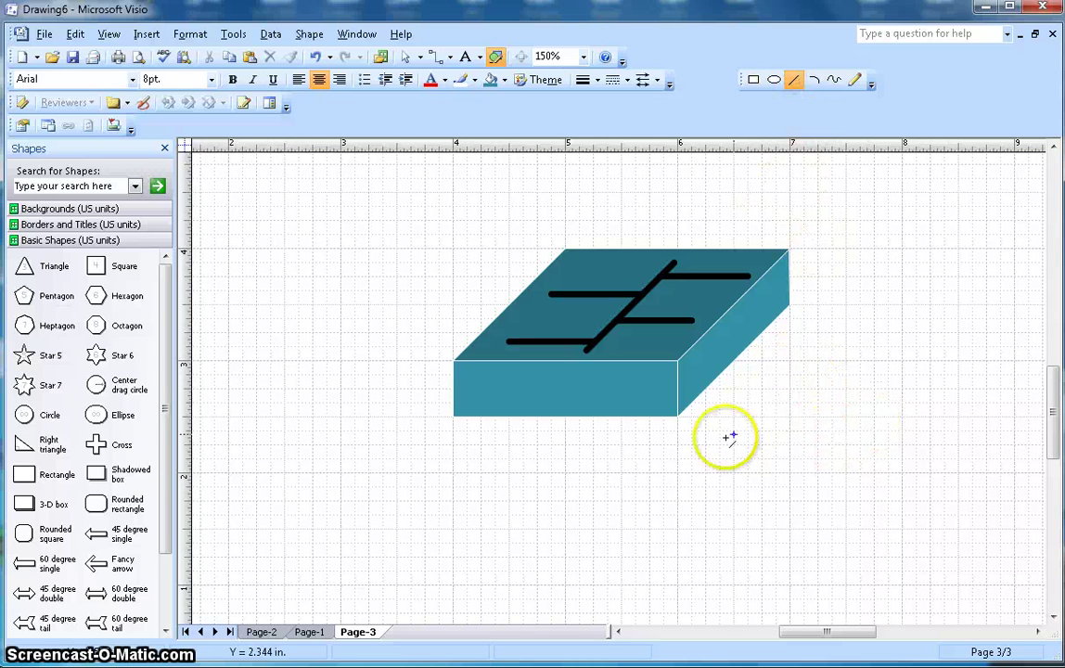
click(321, 633)
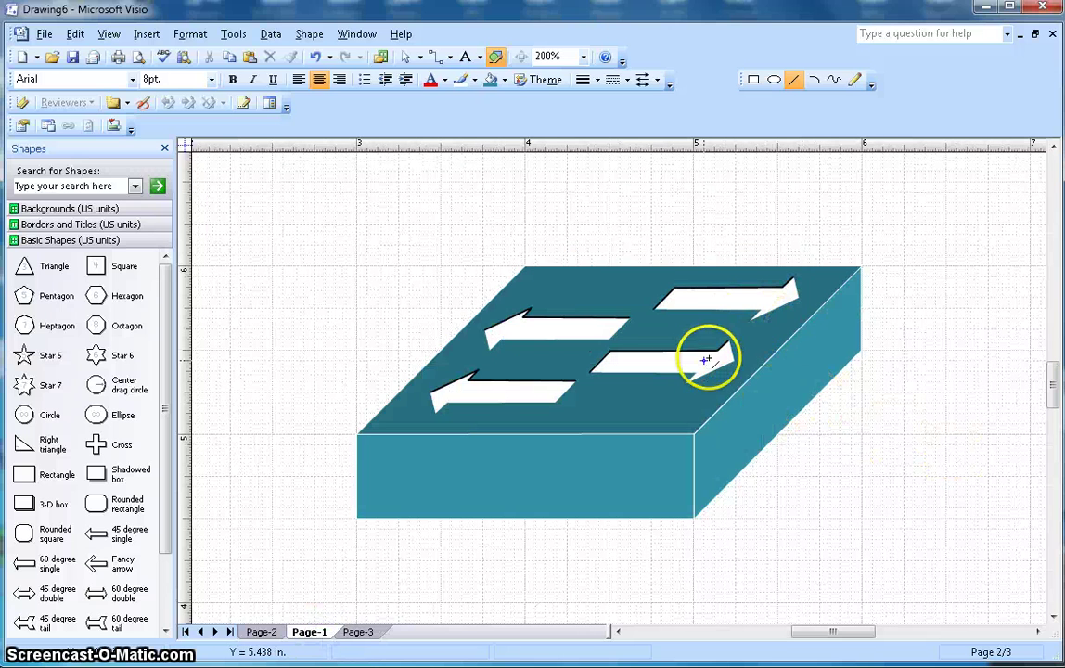
click(367, 632)
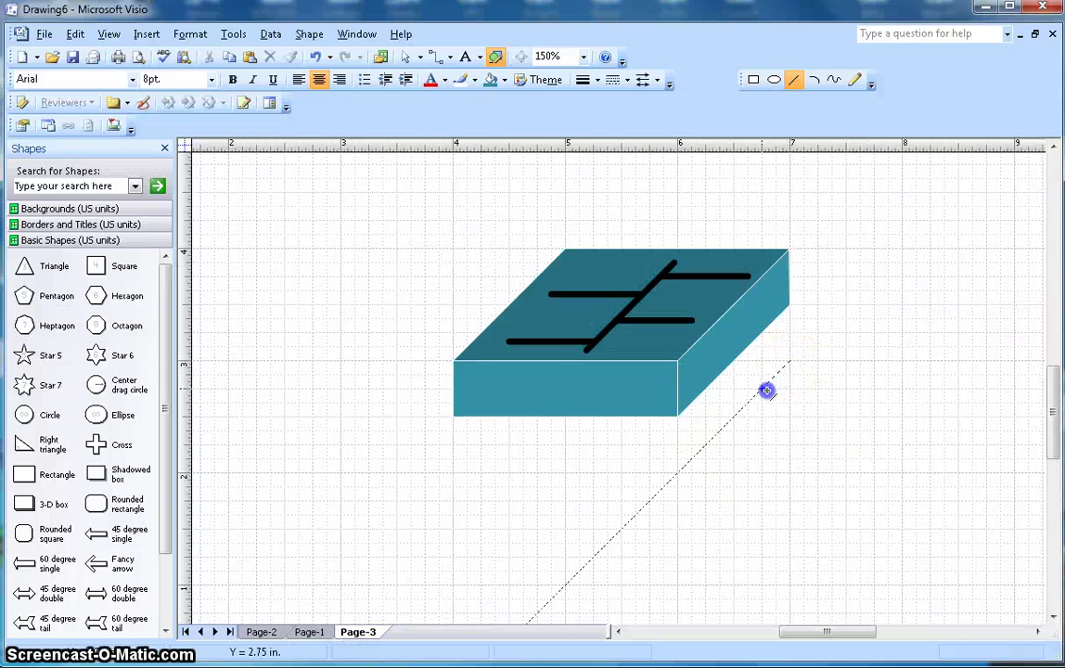
mouse_move(764, 390)
mouse_down()
mouse_move(809, 370)
mouse_move(793, 363)
mouse_up()
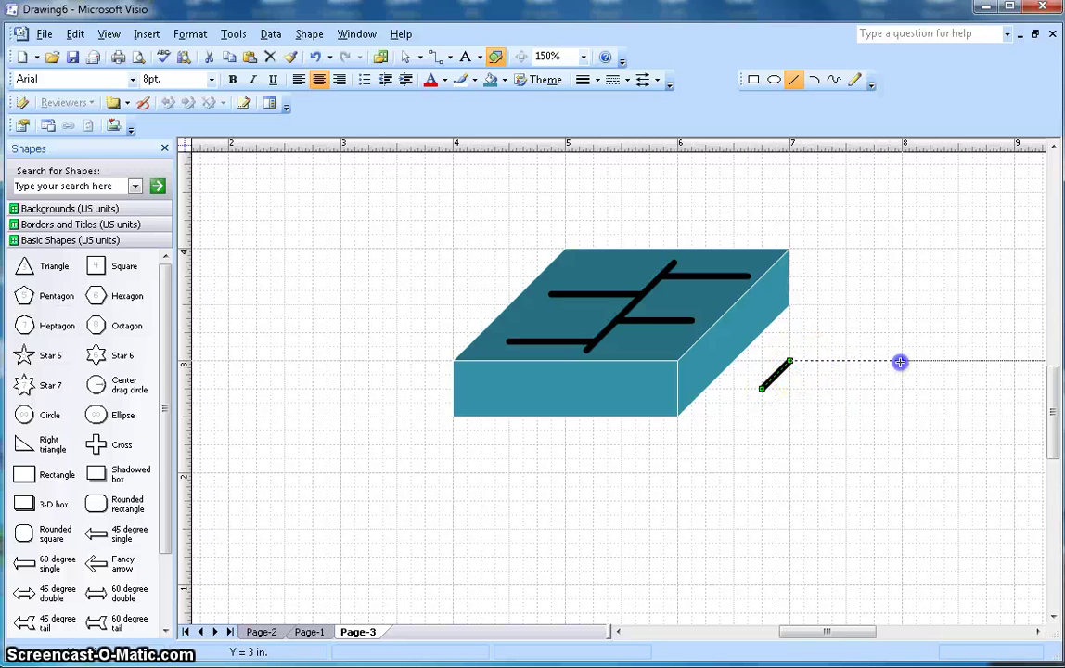
drag(899, 362, 901, 361)
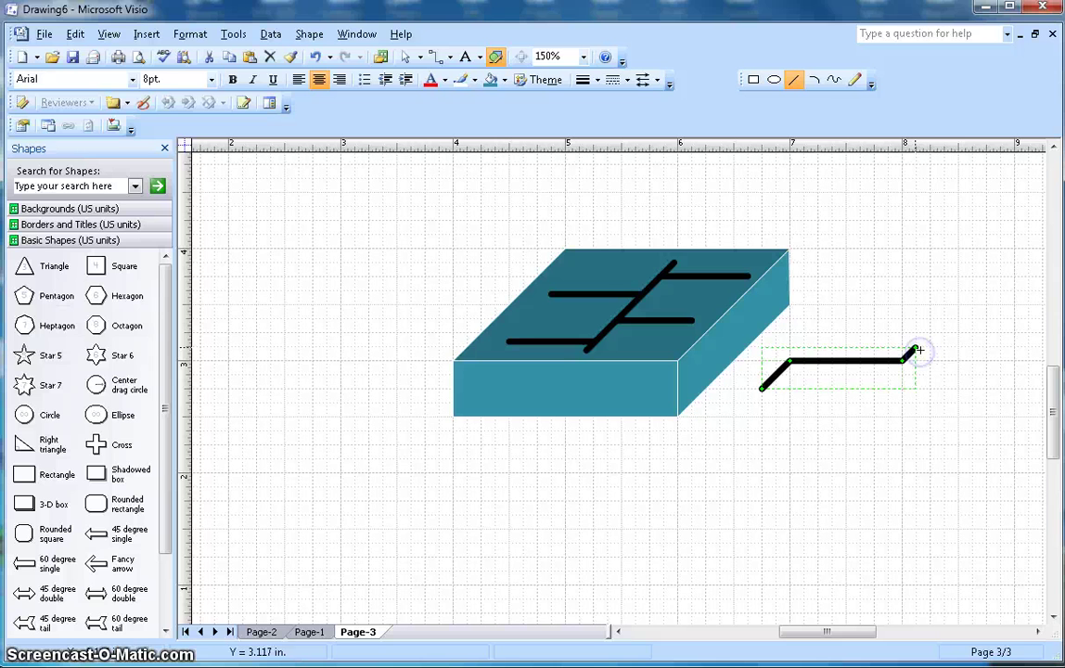
drag(902, 361, 916, 347)
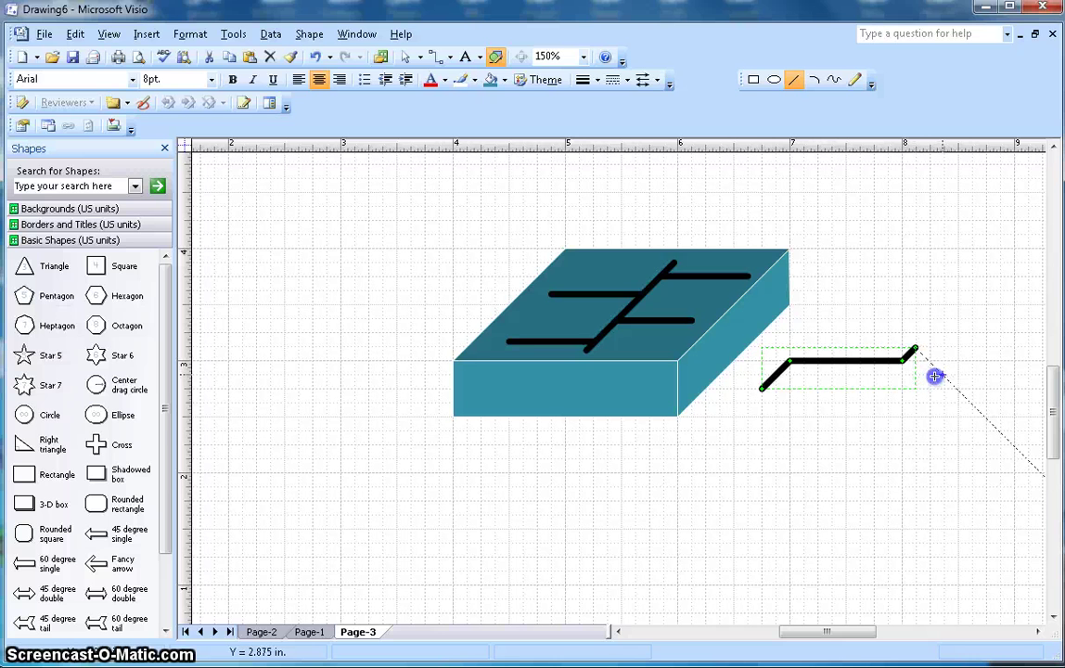
drag(916, 348, 942, 374)
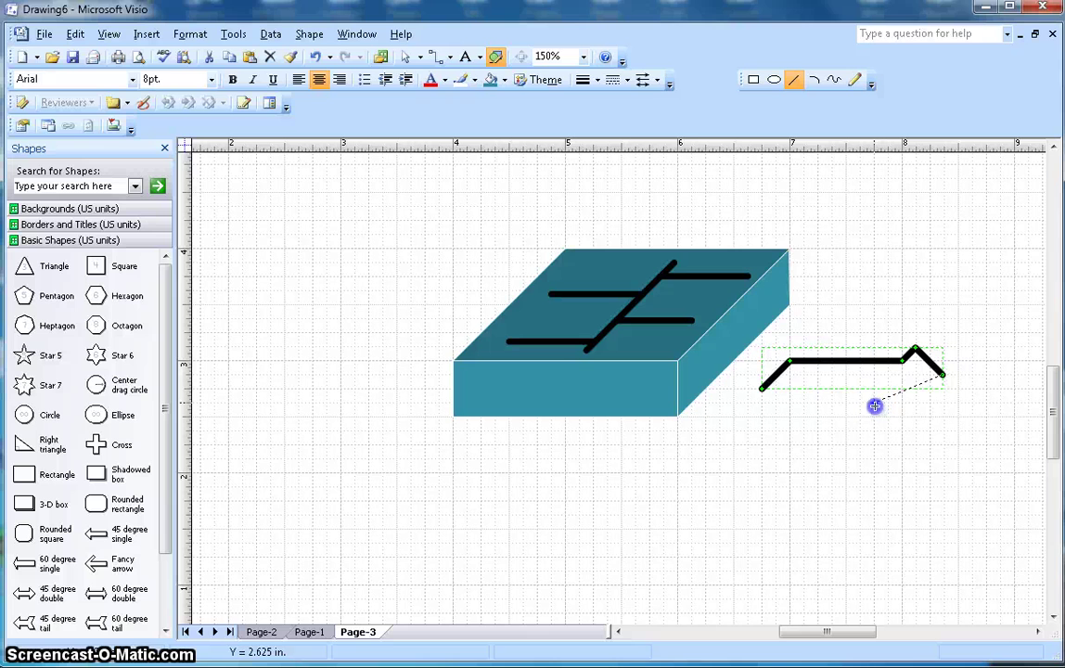
drag(873, 406, 877, 404)
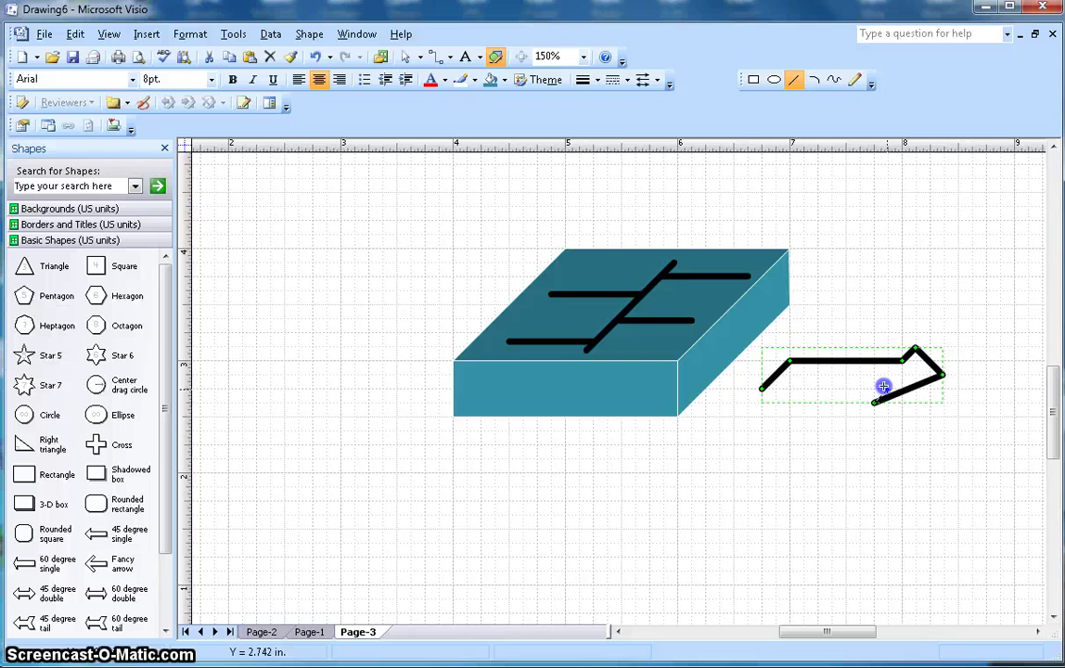
drag(888, 388, 763, 389)
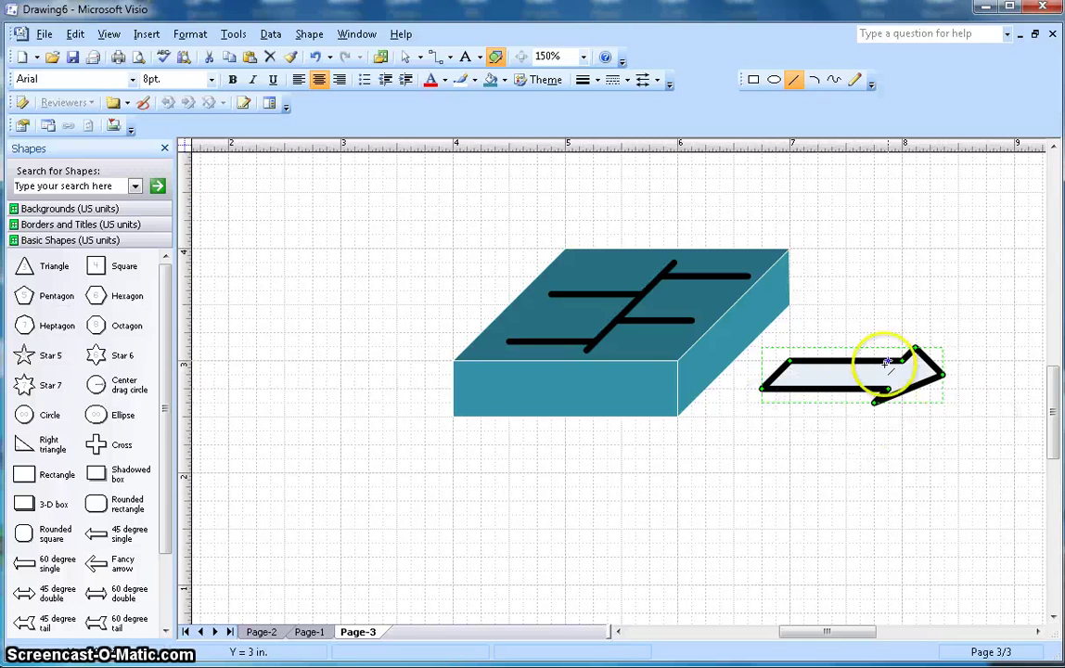
- Fill the block arrow with white and remove its outline
click(590, 79)
click(610, 126)
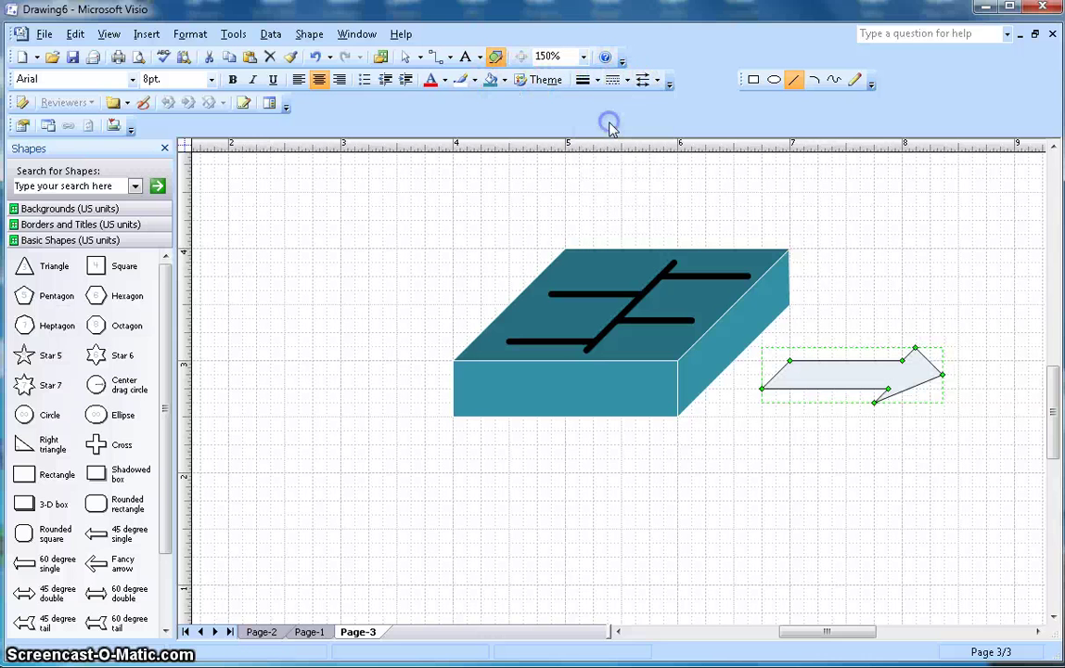
click(504, 80)
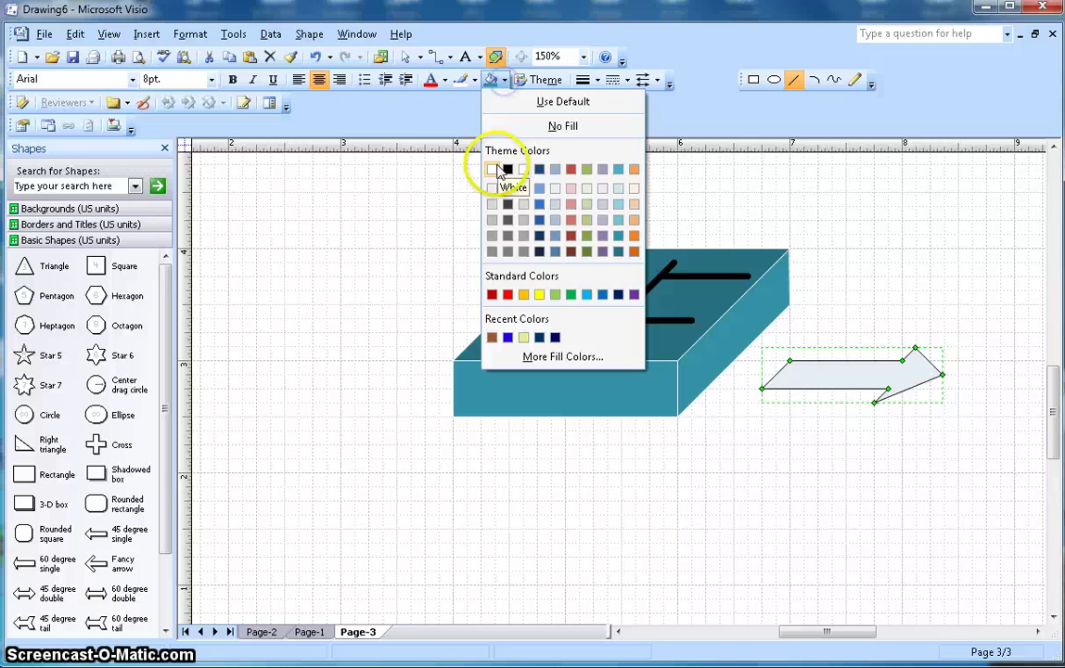
click(504, 167)
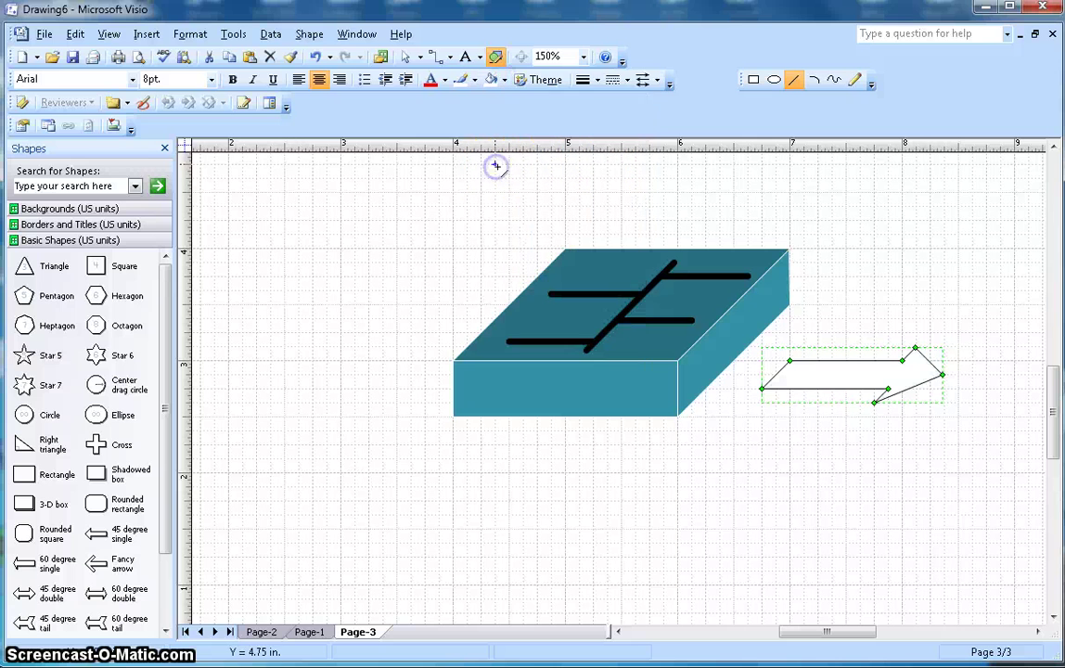
click(598, 82)
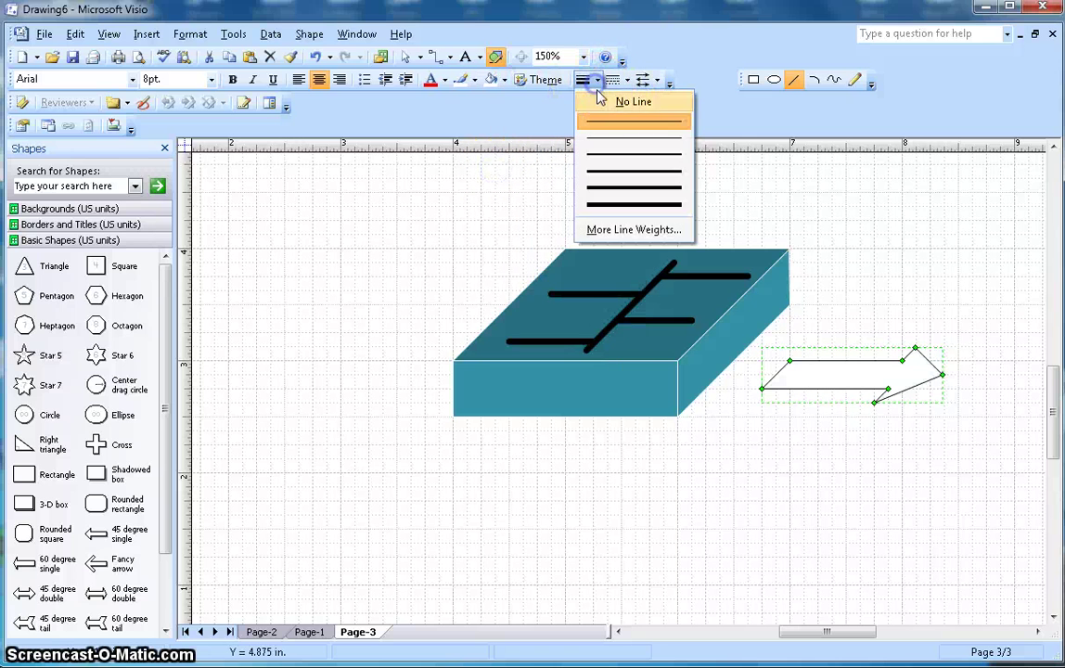
click(608, 104)
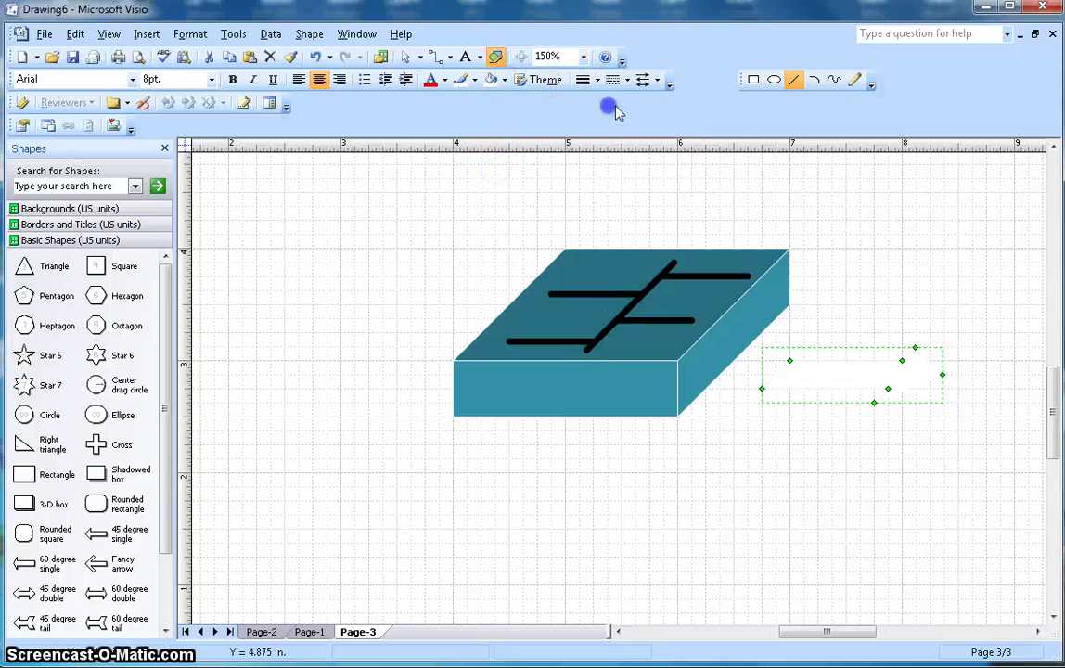
- Move the white arrow onto the upper-right branch line of the top face and shrink it to about 0.28 in high
click(406, 57)
drag(848, 363, 709, 265)
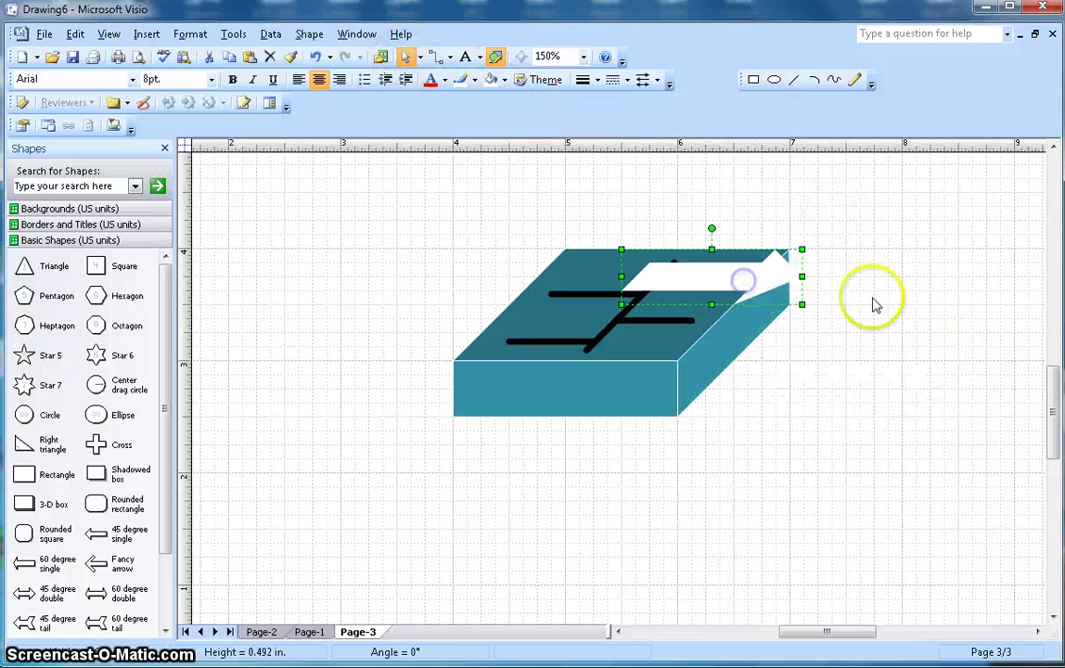
drag(803, 277, 754, 277)
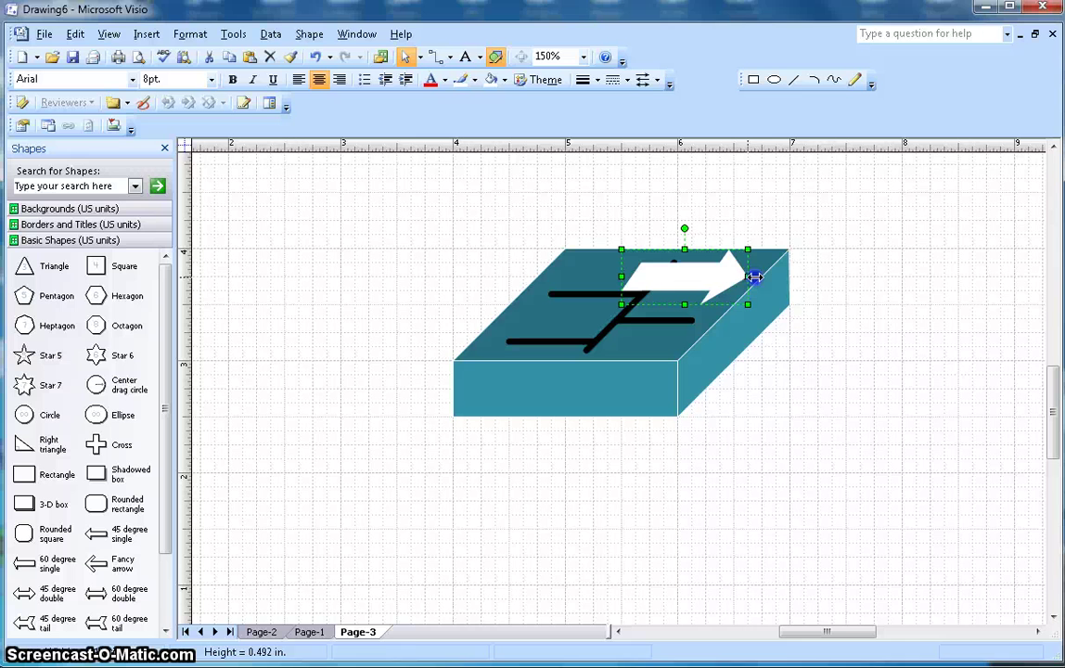
drag(685, 249, 681, 270)
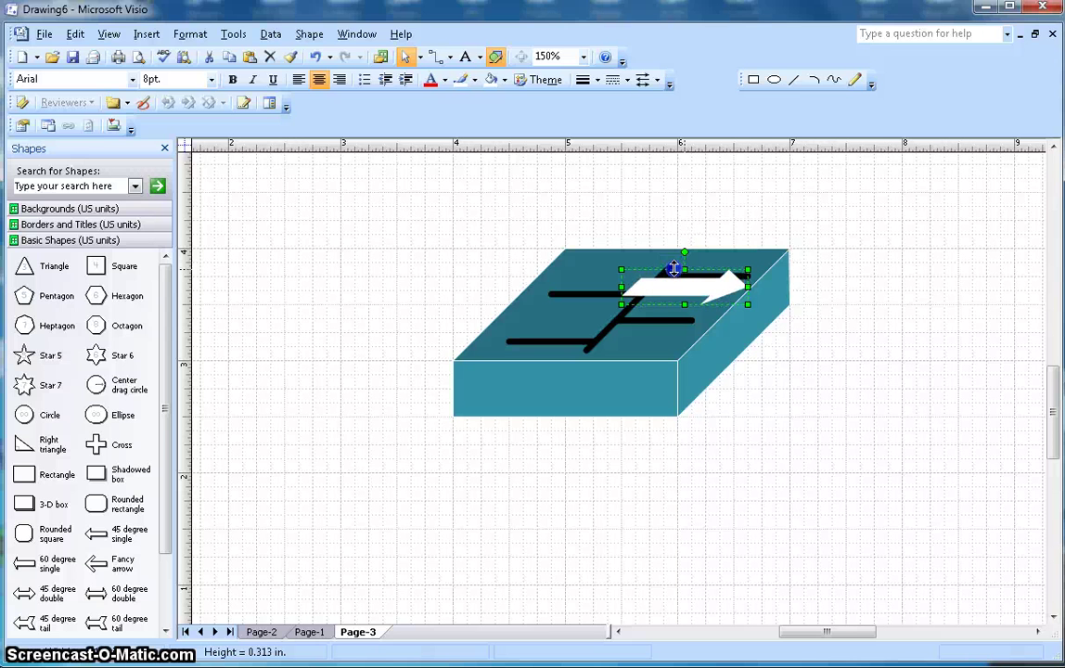
drag(620, 287, 639, 290)
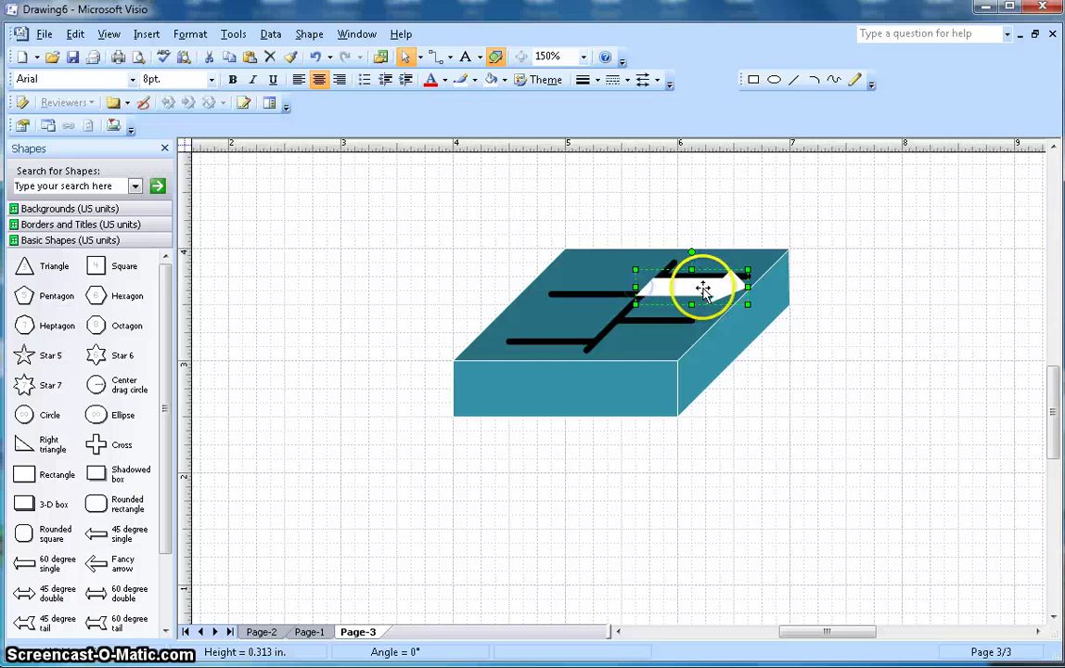
drag(703, 291, 747, 275)
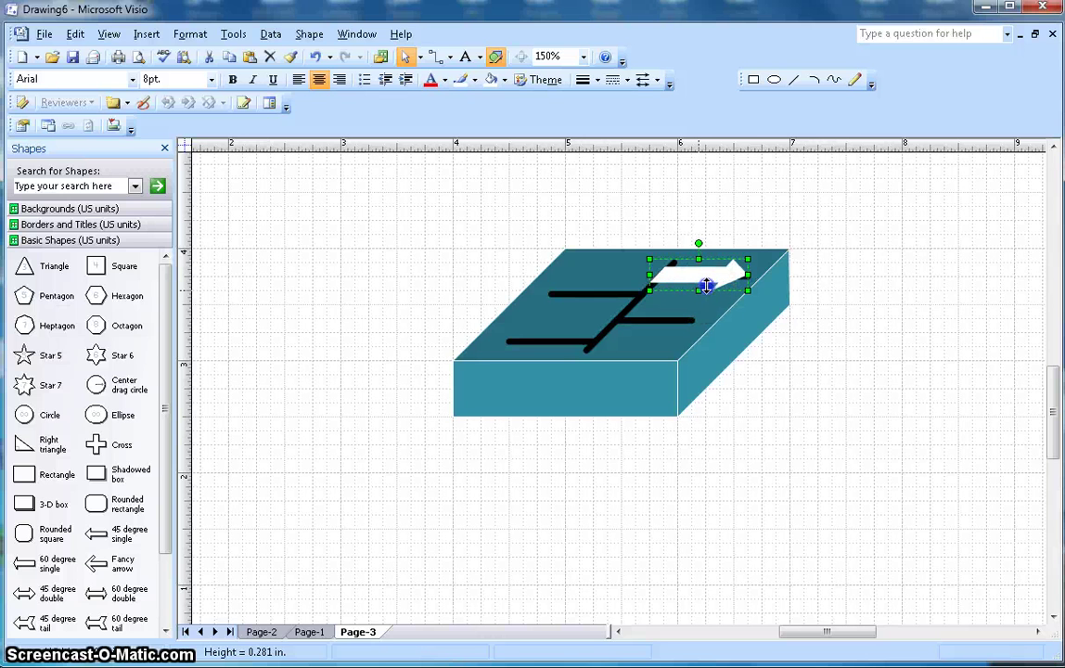
click(849, 311)
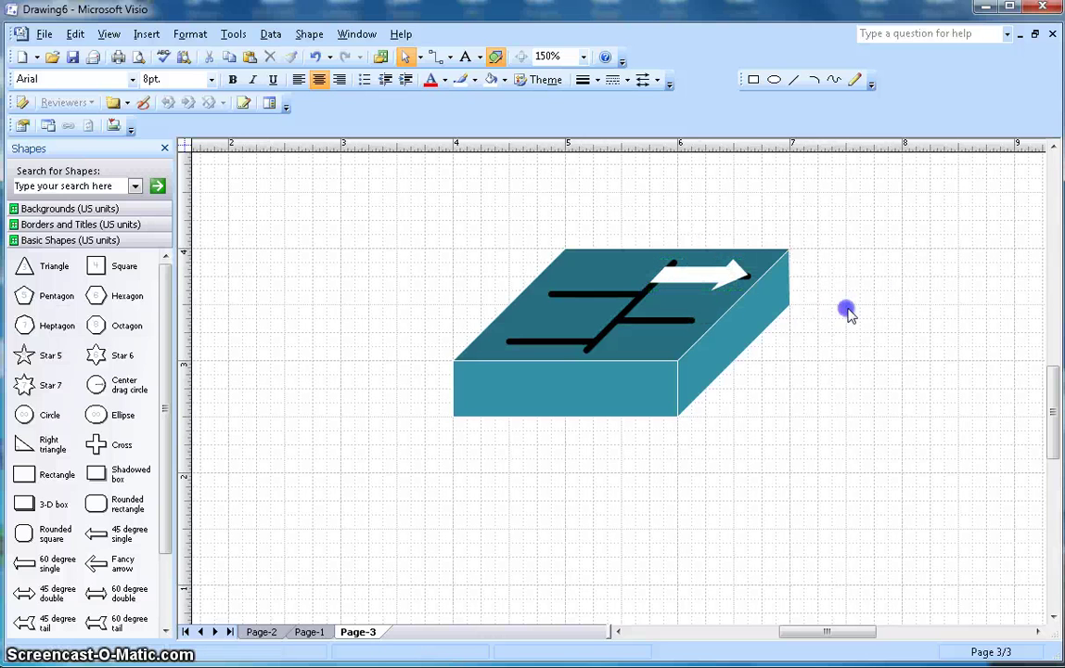
- Shift the white arrow slightly right so it covers the outer end of the upper-right branch line more closely
click(581, 57)
click(568, 87)
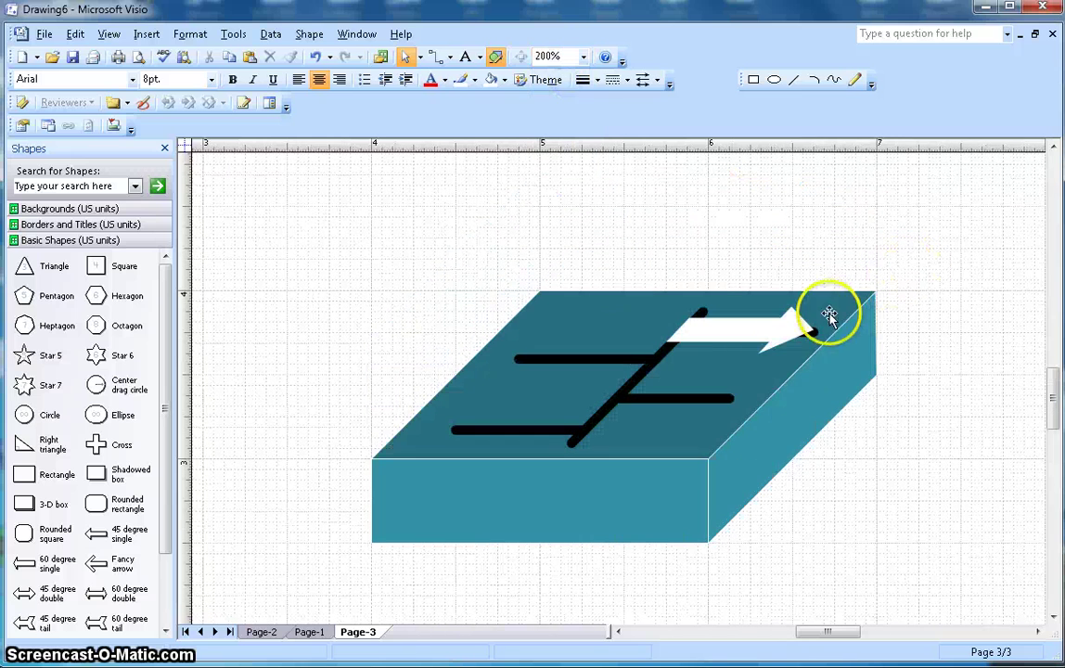
click(791, 316)
drag(796, 334, 797, 334)
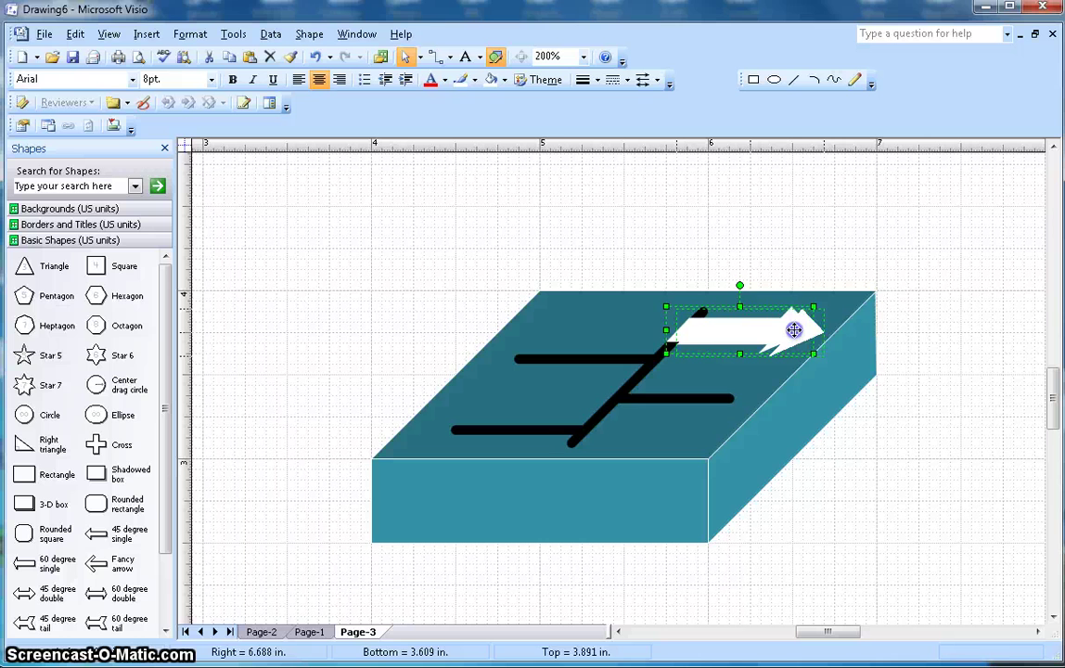
click(938, 335)
drag(785, 345, 752, 334)
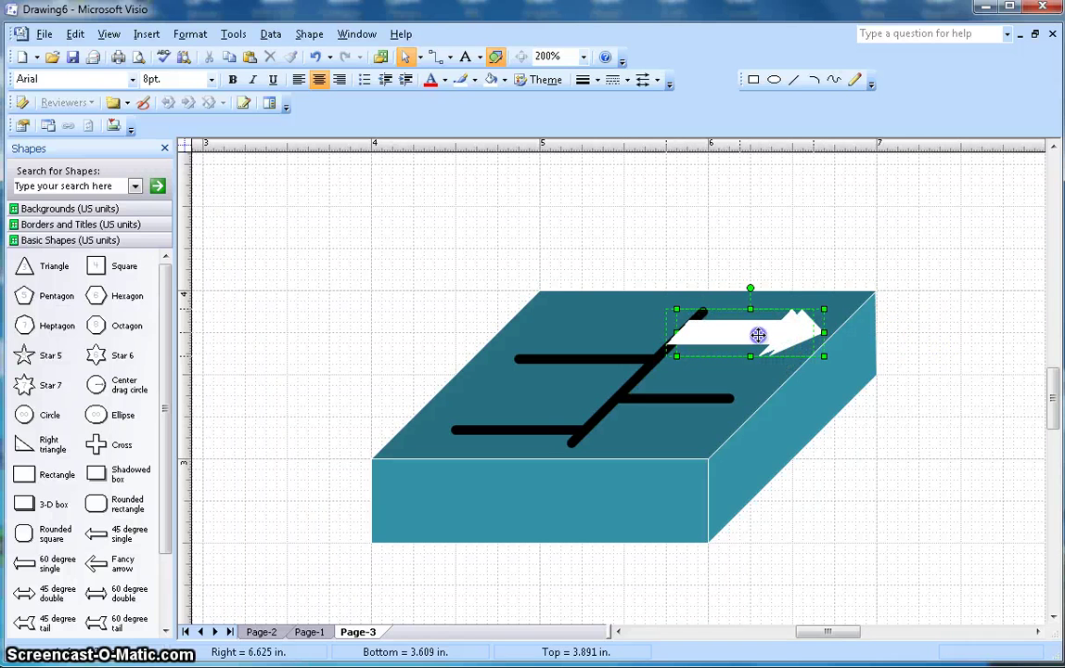
drag(760, 334, 759, 332)
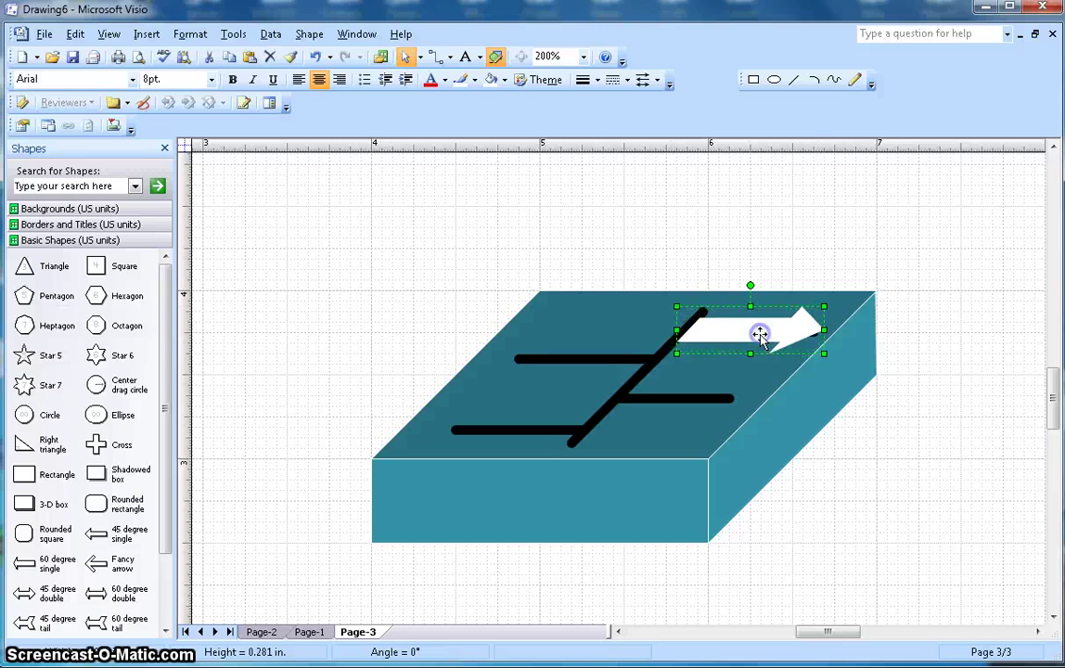
right_click(794, 326)
click(835, 359)
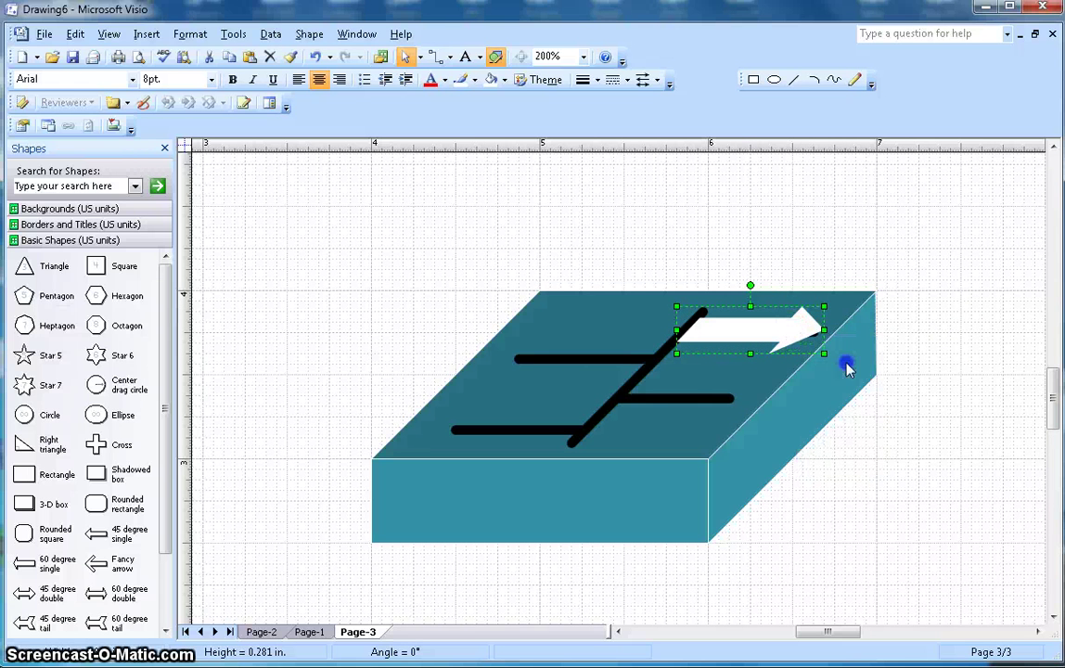
right_click(922, 380)
click(951, 429)
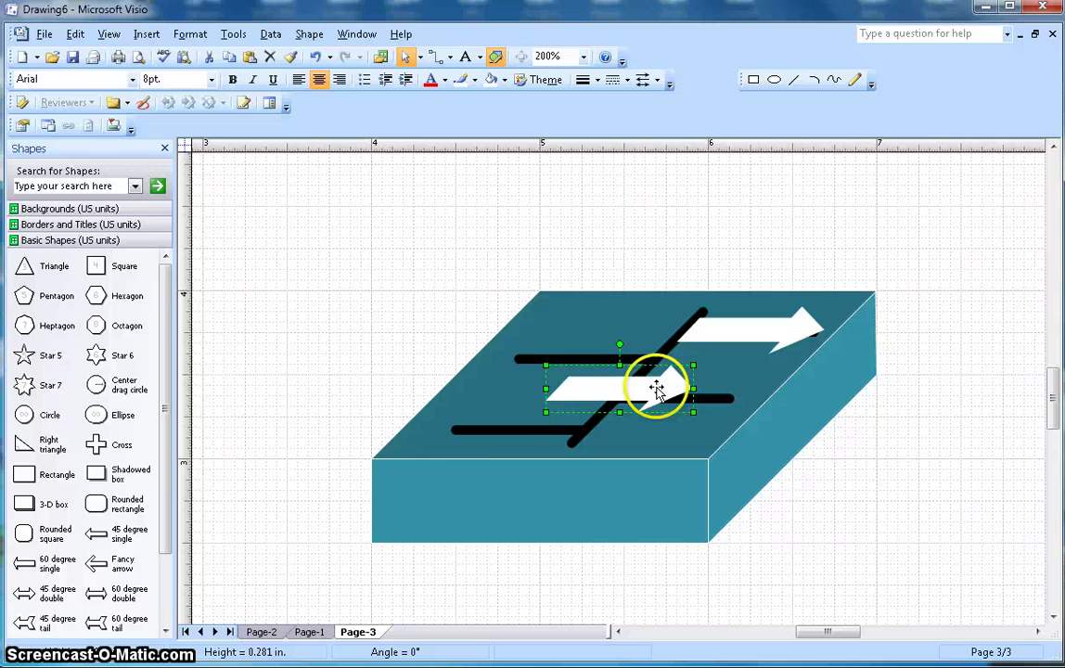
click(656, 387)
right_click(649, 388)
click(867, 475)
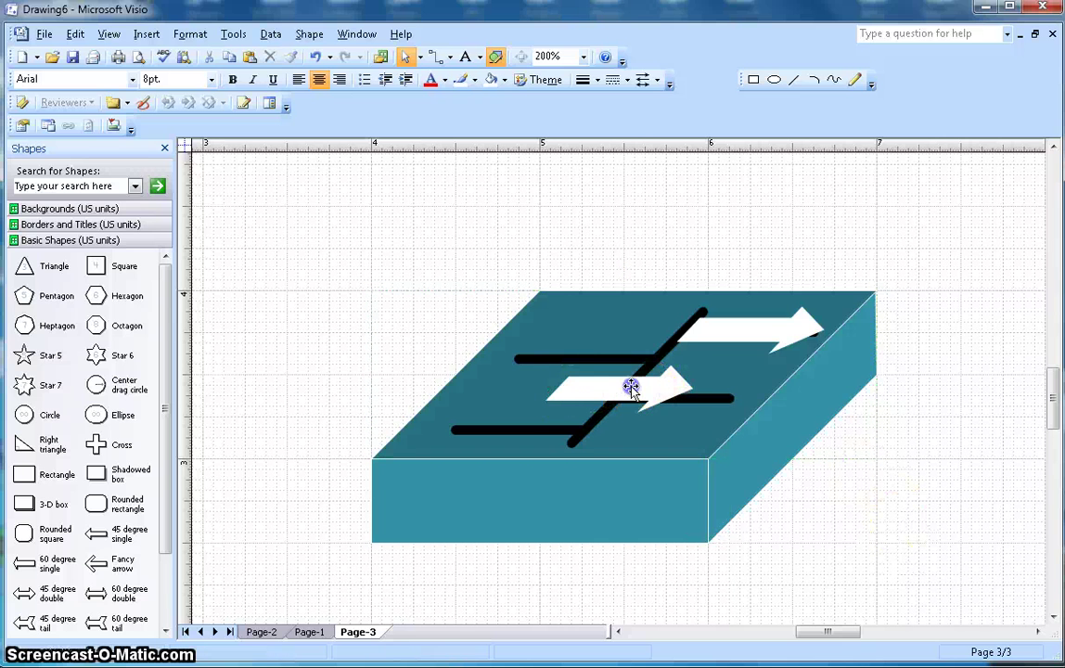
right_click(630, 389)
click(649, 401)
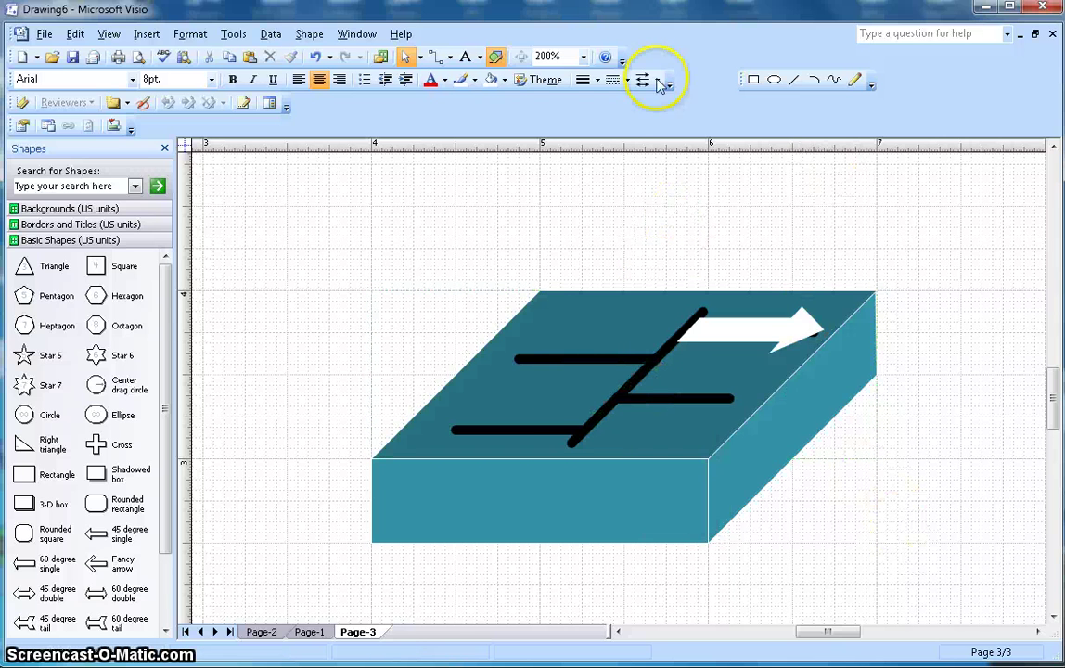
- Trace the white arrow's upper shaft edge and both upper arrowhead edges with one connected line in a thin line weight
click(583, 58)
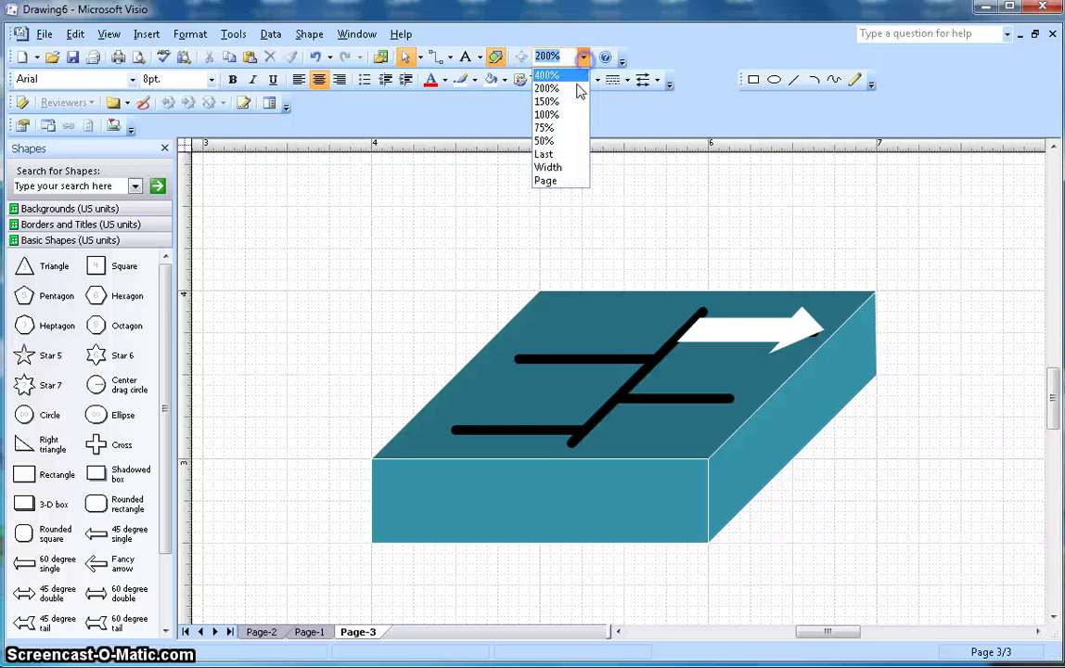
click(568, 77)
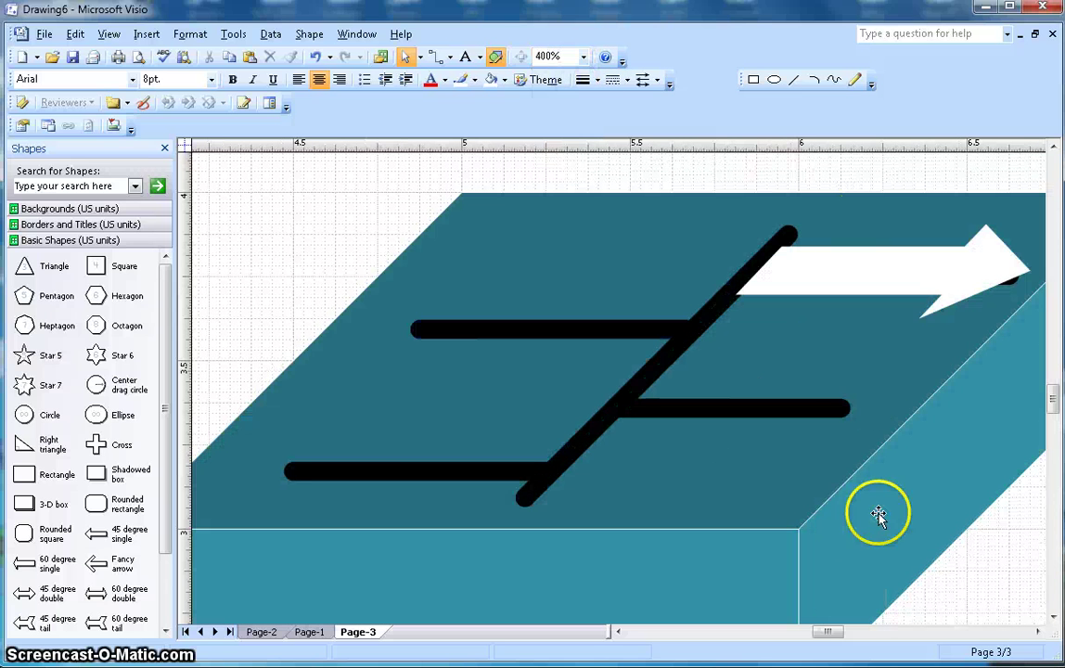
drag(837, 630, 851, 636)
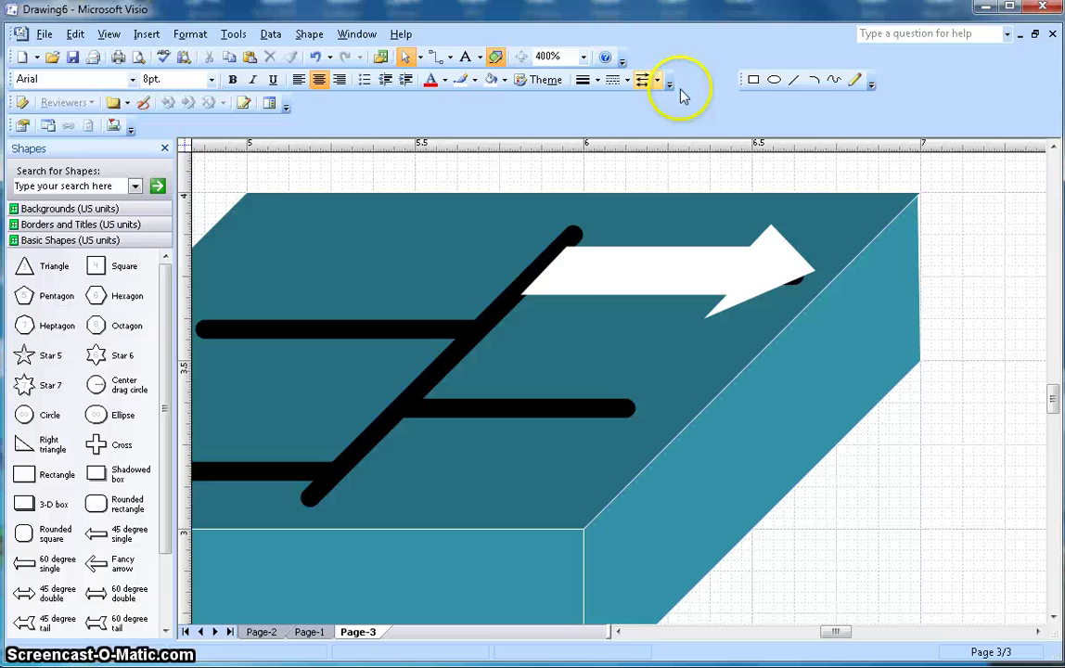
click(795, 81)
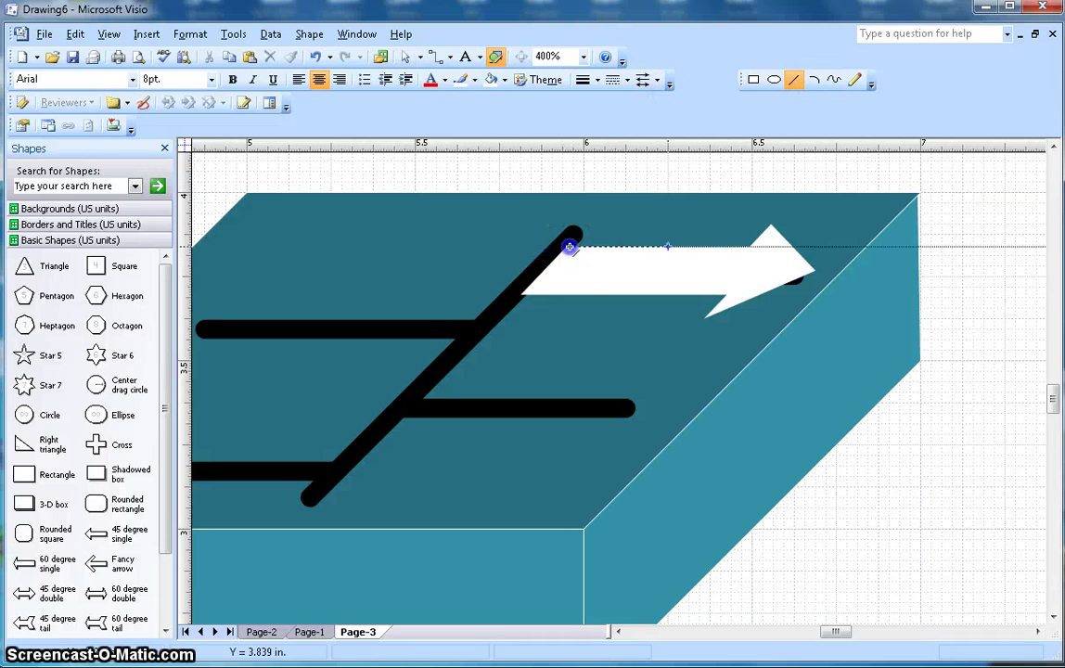
drag(751, 251, 771, 228)
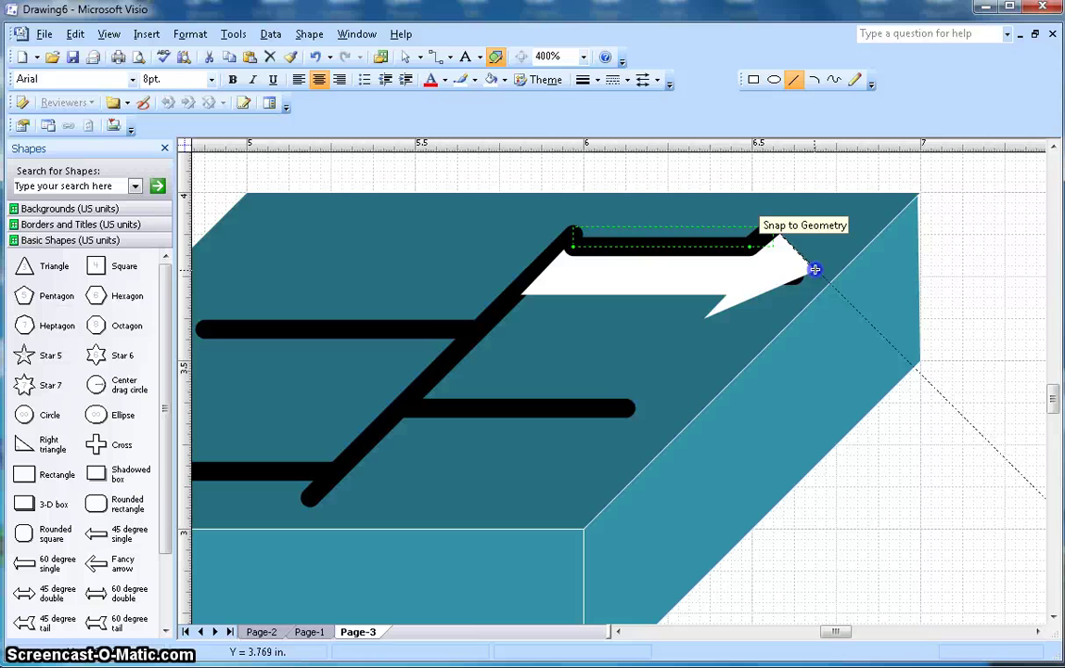
drag(814, 269, 815, 269)
click(598, 80)
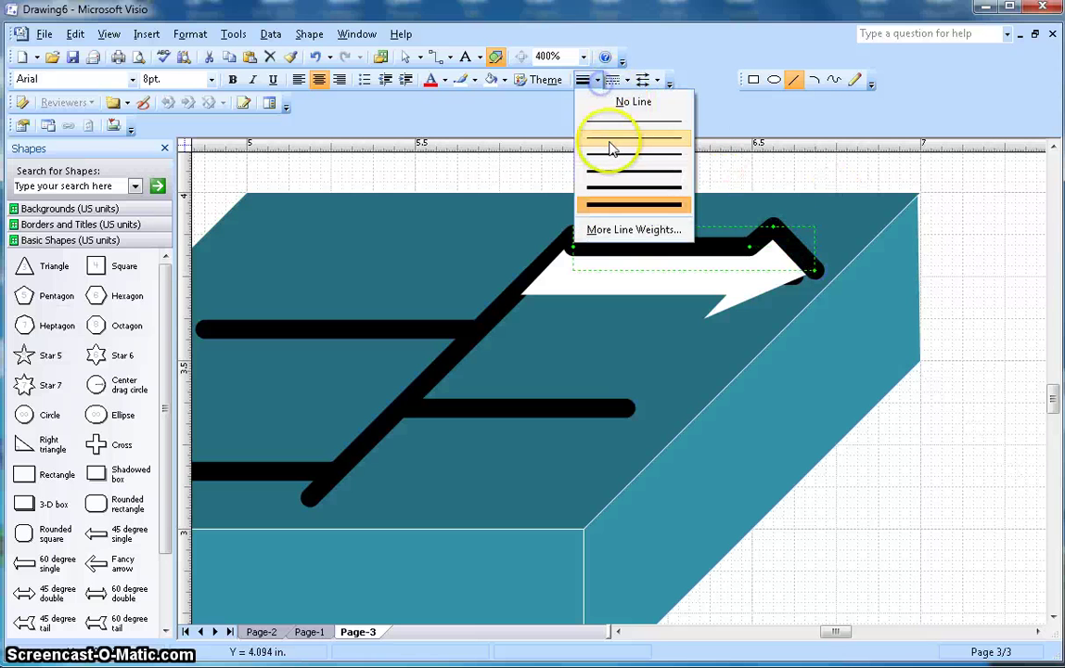
click(608, 140)
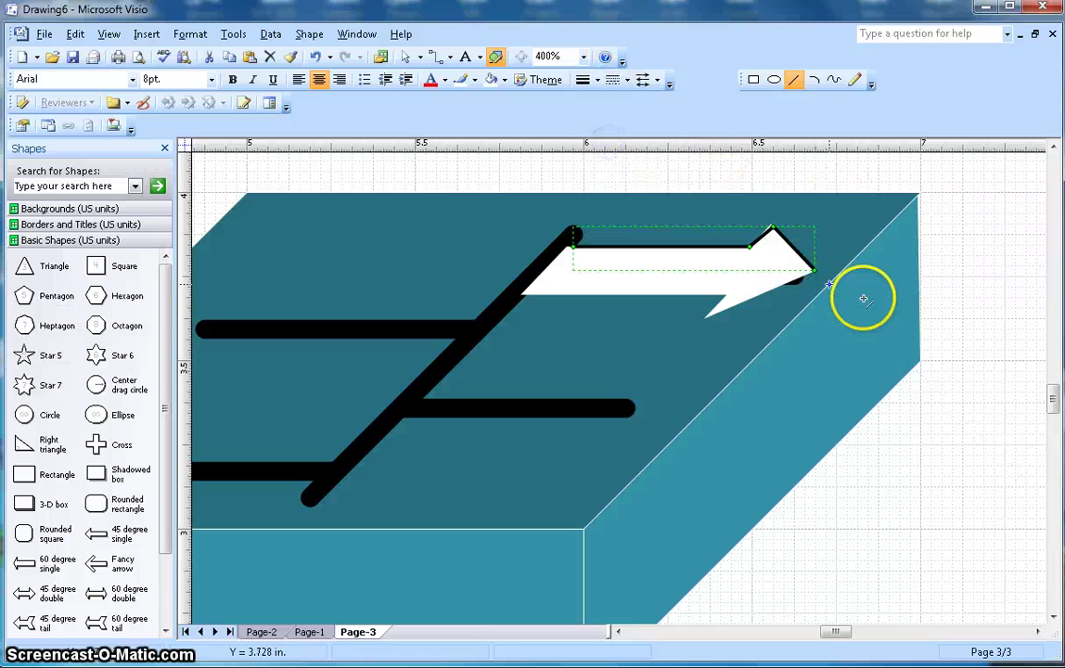
- Remove the thin traced outline from the white arrow's upper edges
click(835, 245)
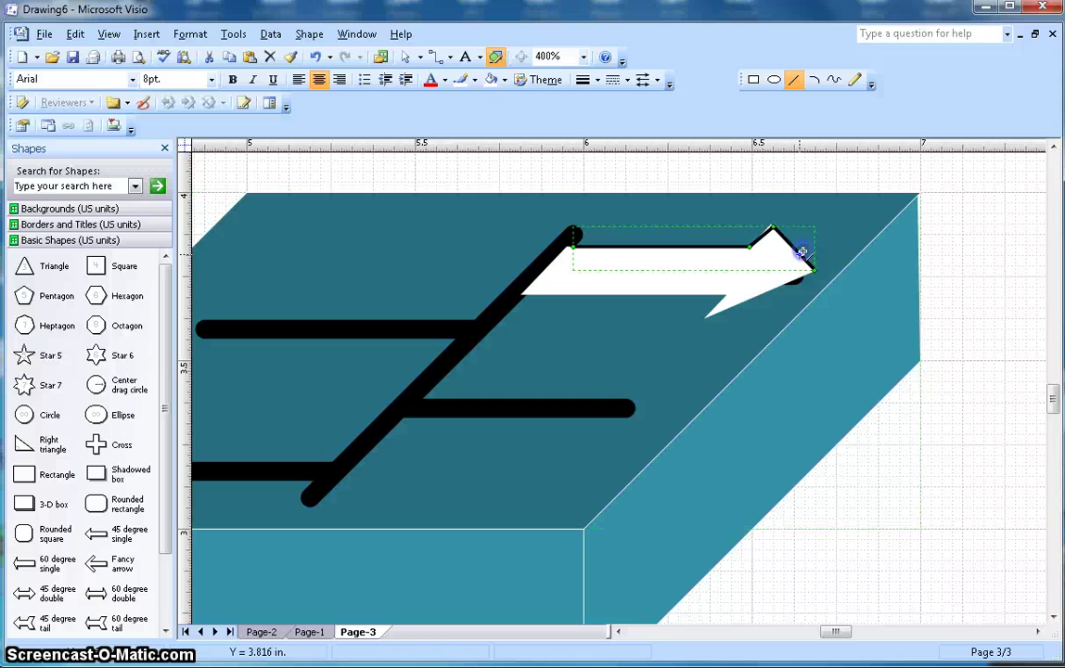
right_click(802, 251)
click(785, 264)
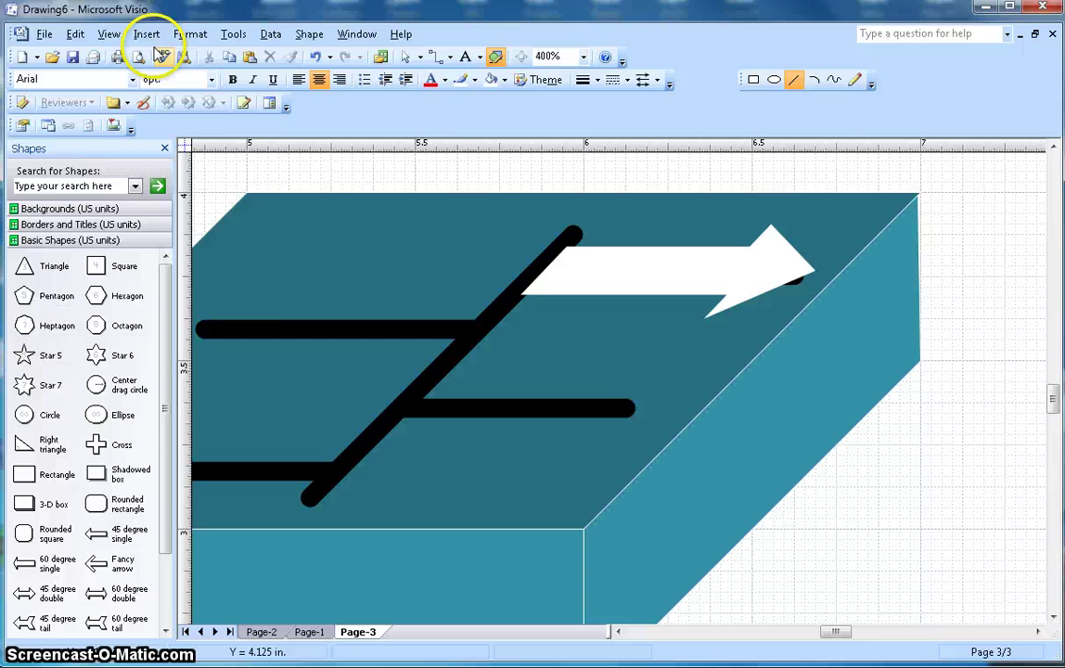
- Center the white arrow at 600% zoom using the Pan & Zoom window, and close that window
click(110, 34)
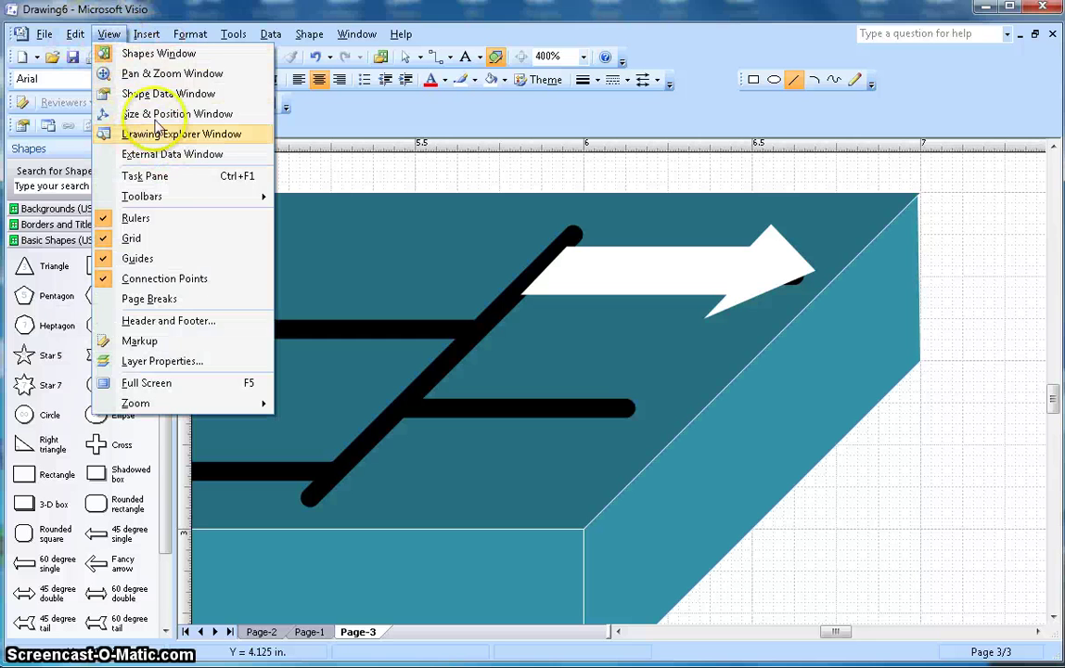
click(140, 74)
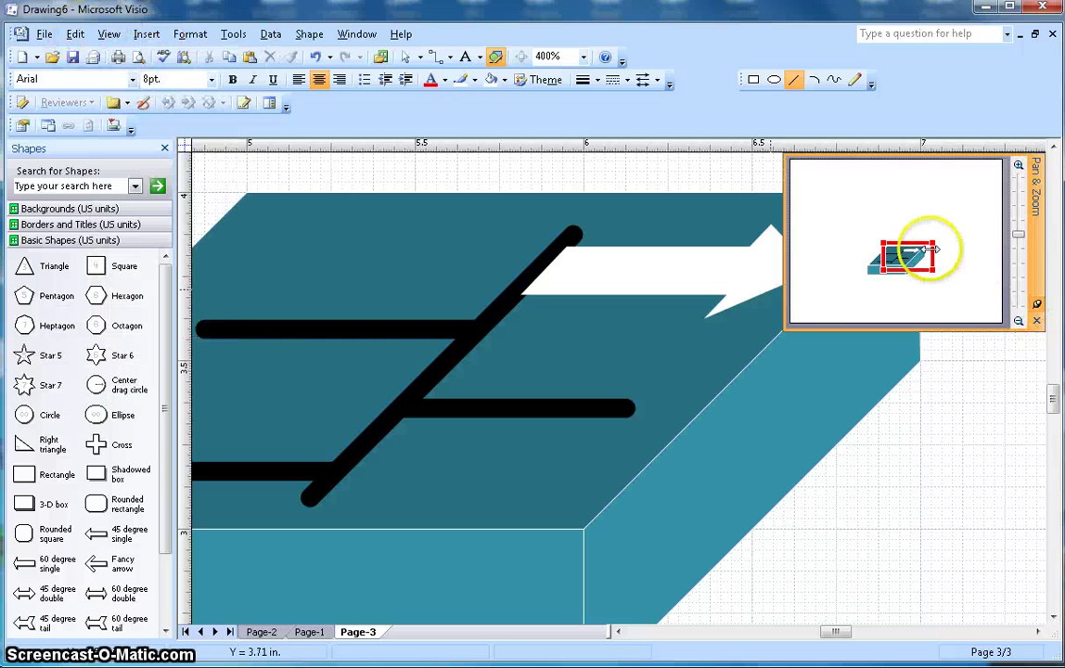
mouse_move(916, 238)
mouse_down()
mouse_move(858, 239)
mouse_move(925, 240)
mouse_up()
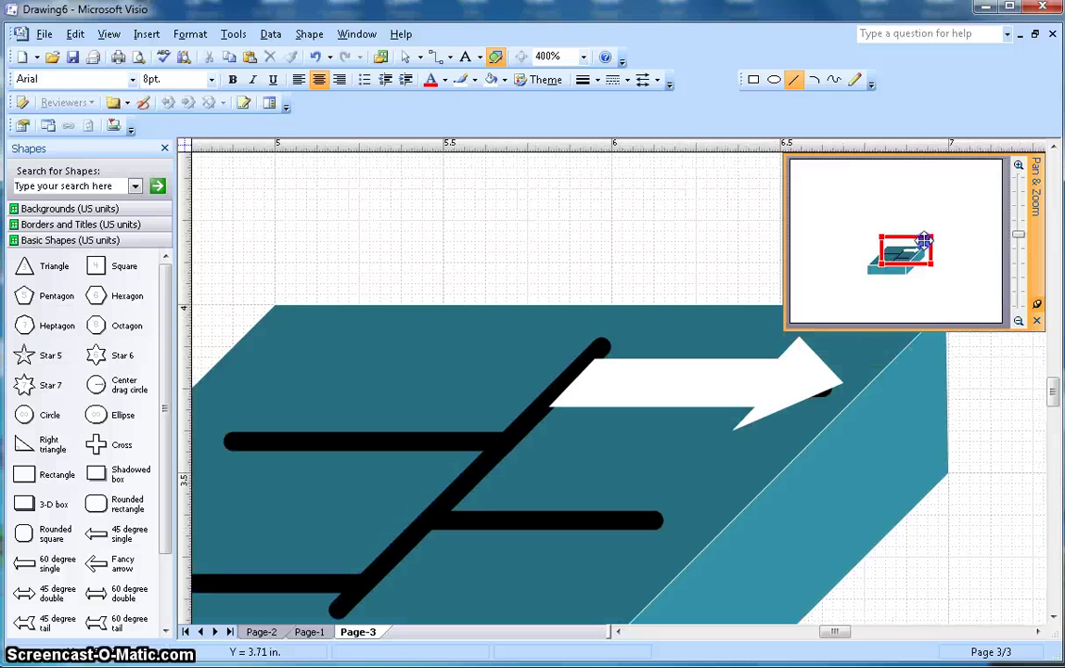
click(1017, 166)
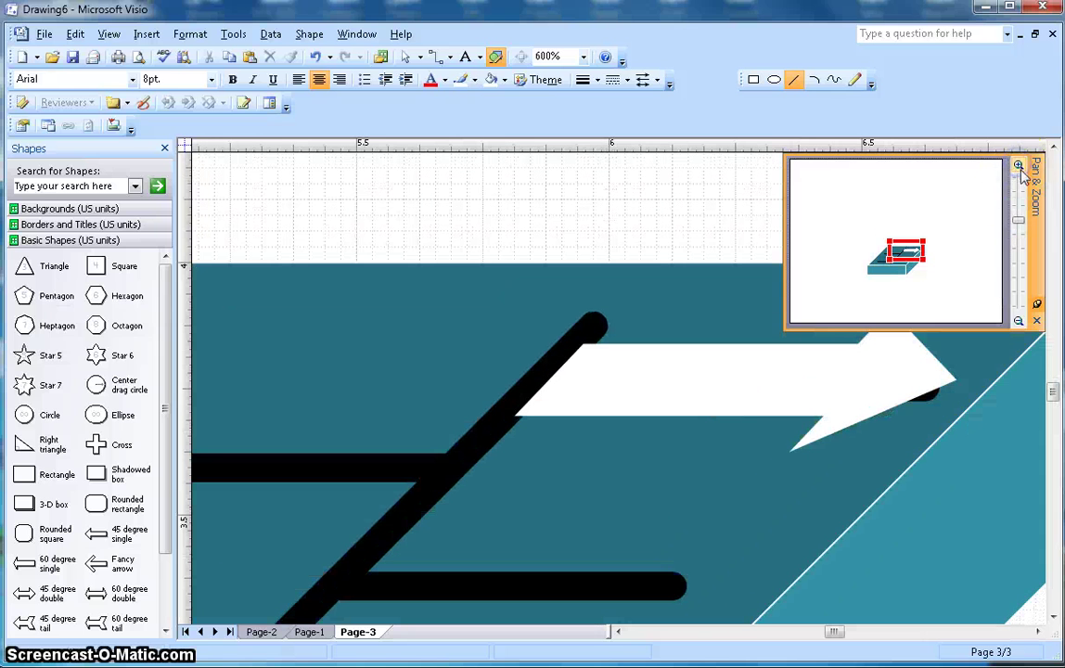
click(1036, 320)
- Redraw the connected outline along the white arrow's upper shaft edge and around the arrowhead to its tip, using a thin line
click(832, 82)
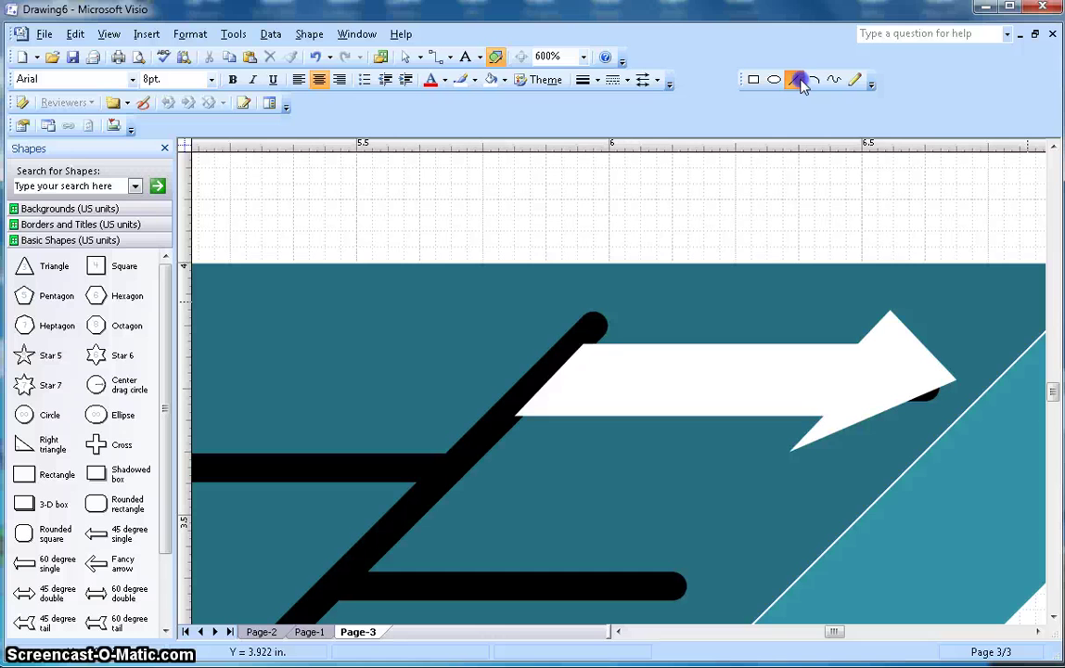
drag(594, 321, 582, 347)
drag(673, 354, 861, 346)
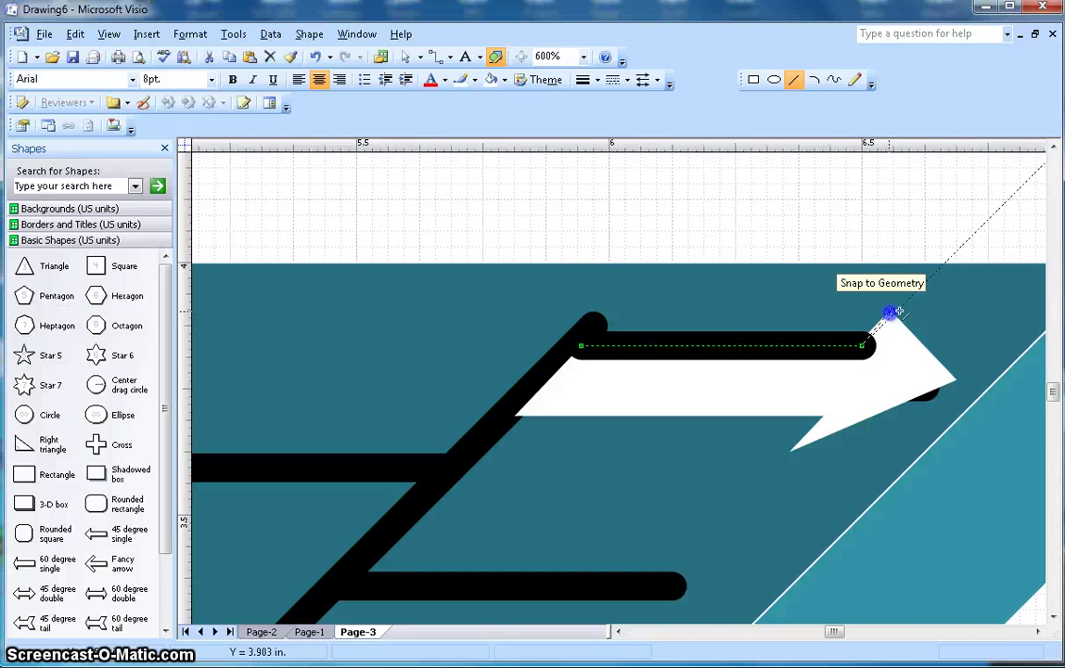
drag(898, 311, 888, 312)
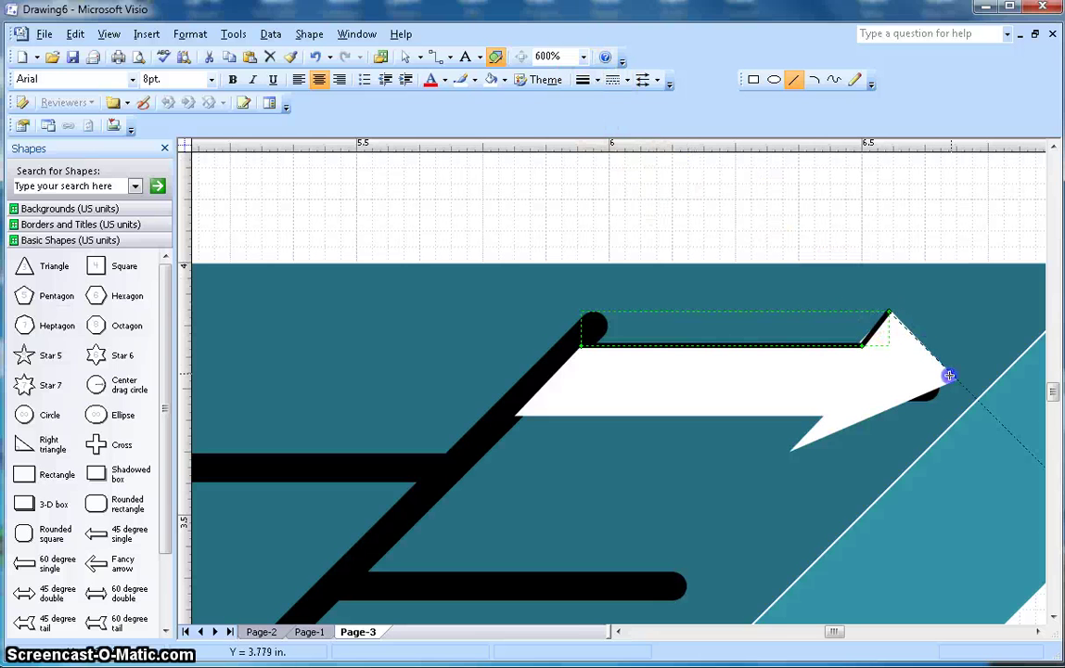
drag(889, 313, 950, 378)
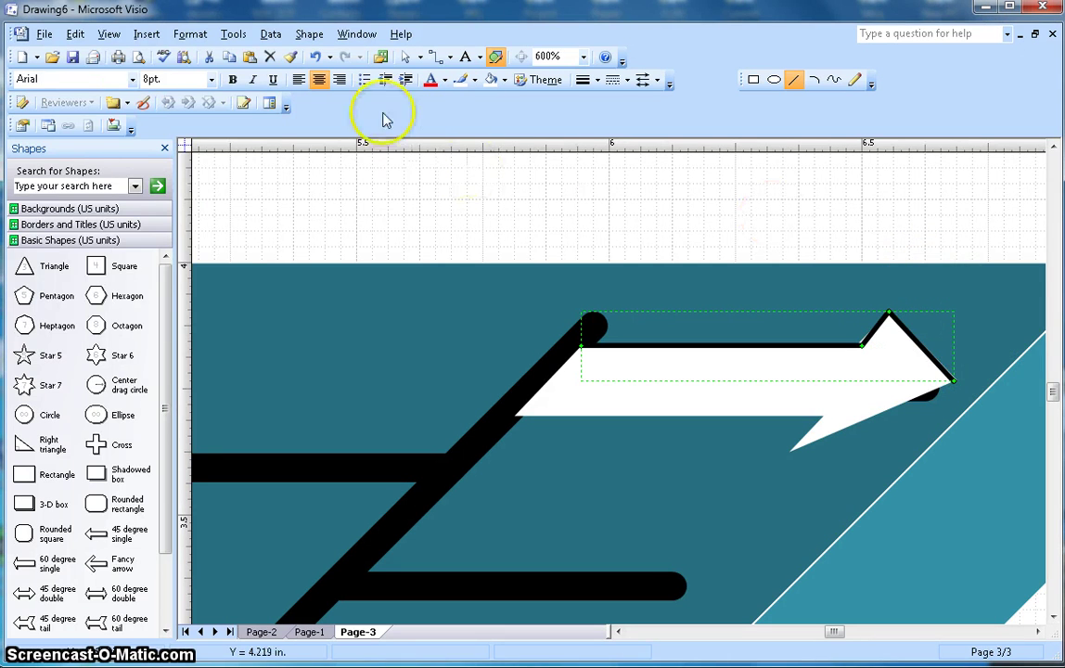
- Undo the arrowhead segments and the thin line weight, back to the single thick line along the shaft
click(75, 33)
click(93, 52)
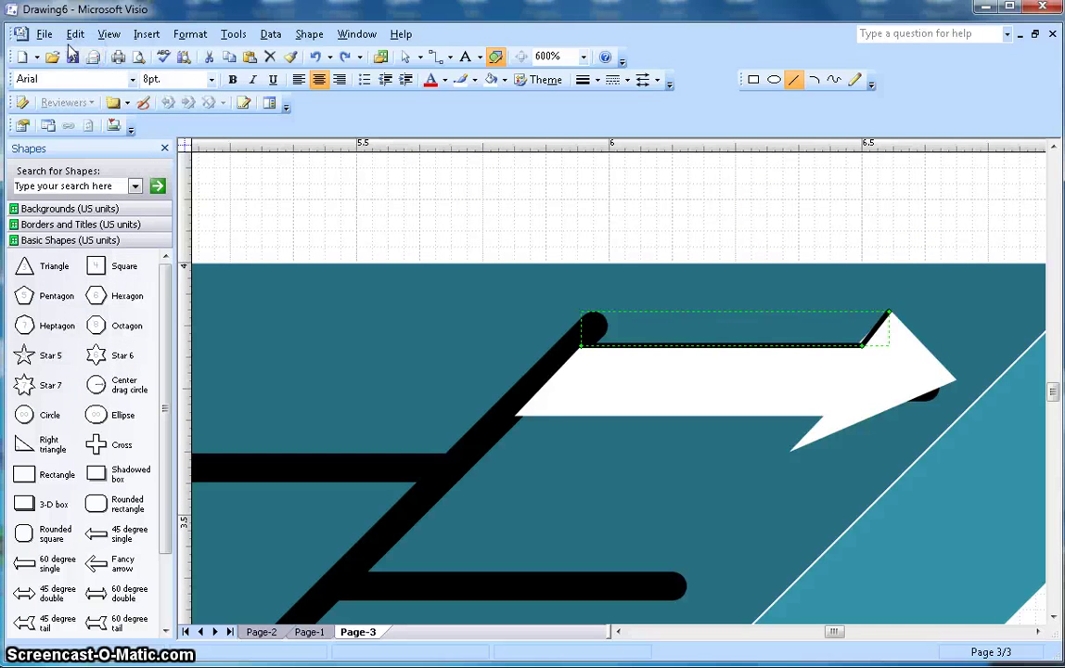
click(72, 34)
click(93, 52)
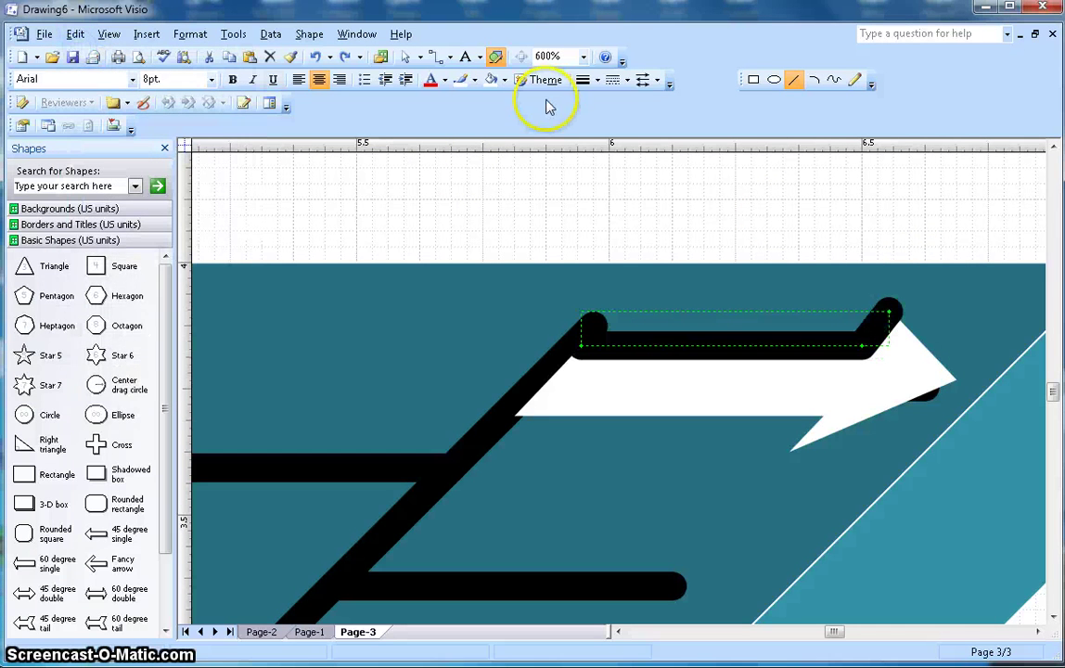
click(597, 80)
click(74, 34)
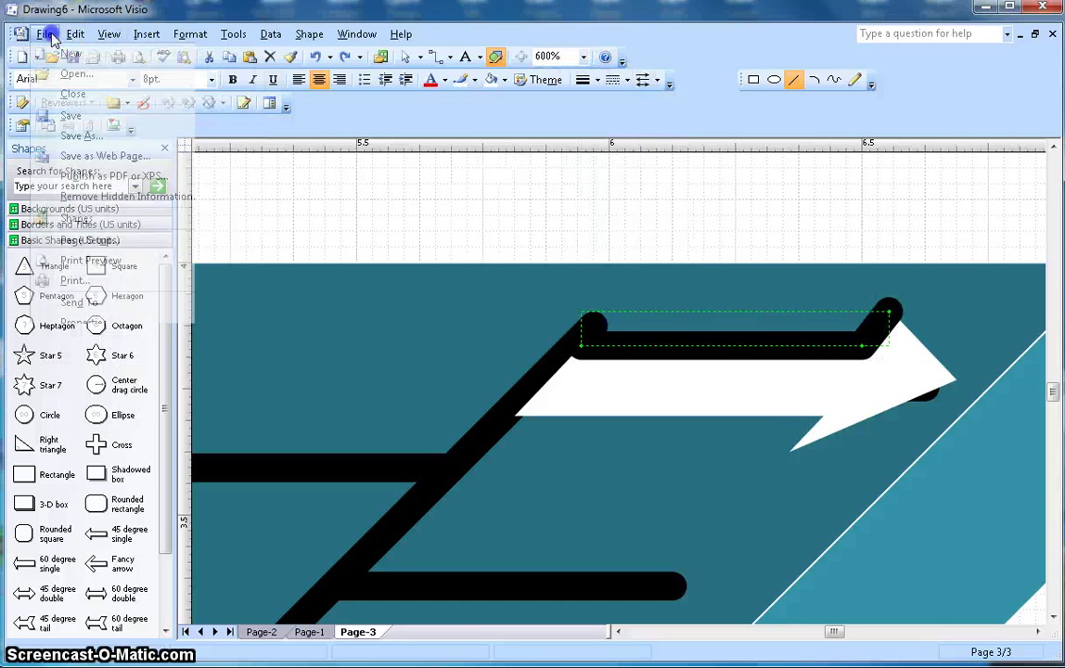
click(104, 53)
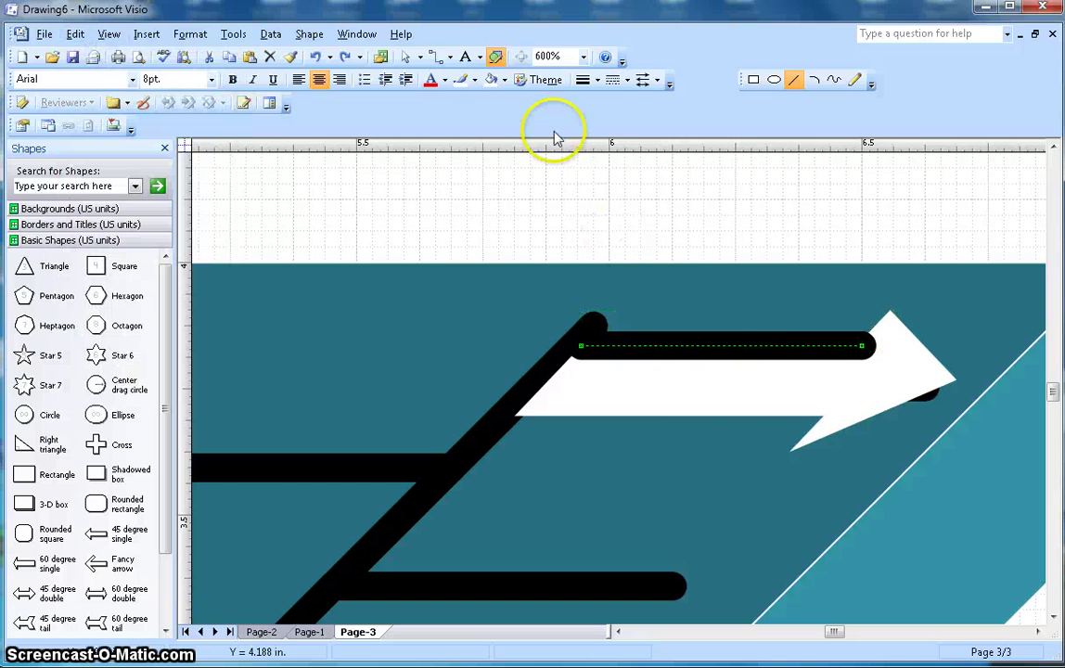
- Thin the line along the arrow shaft and extend it up the short back edge of the arrowhead
click(597, 80)
click(612, 141)
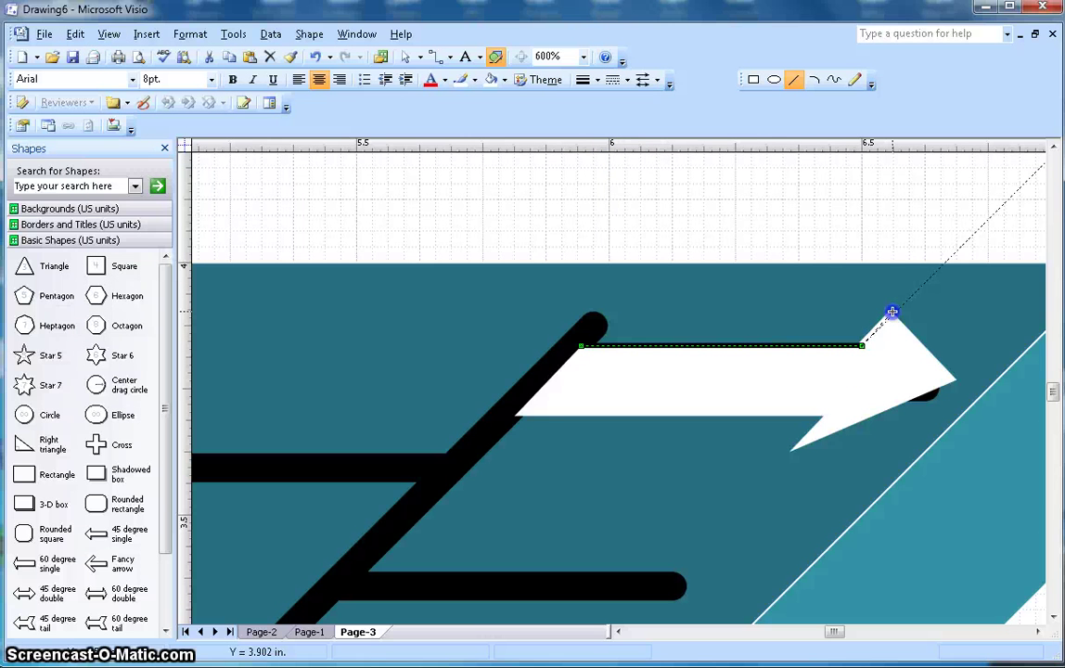
drag(862, 345, 890, 312)
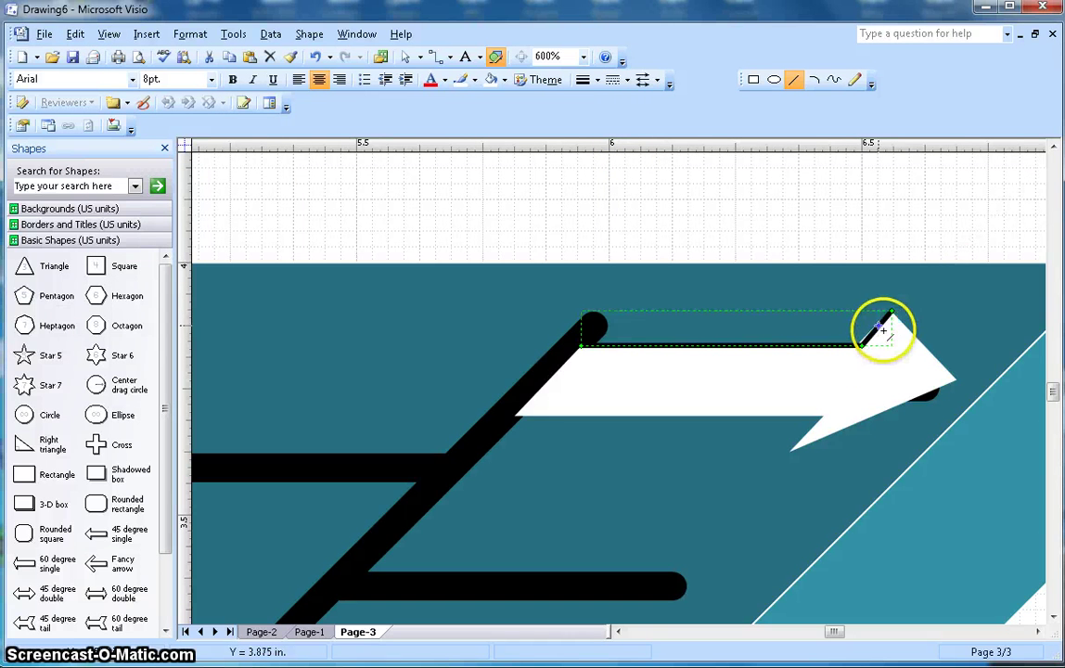
- Undo the arrowhead segment, the line weight change and the shaft line
click(76, 34)
click(93, 51)
click(76, 34)
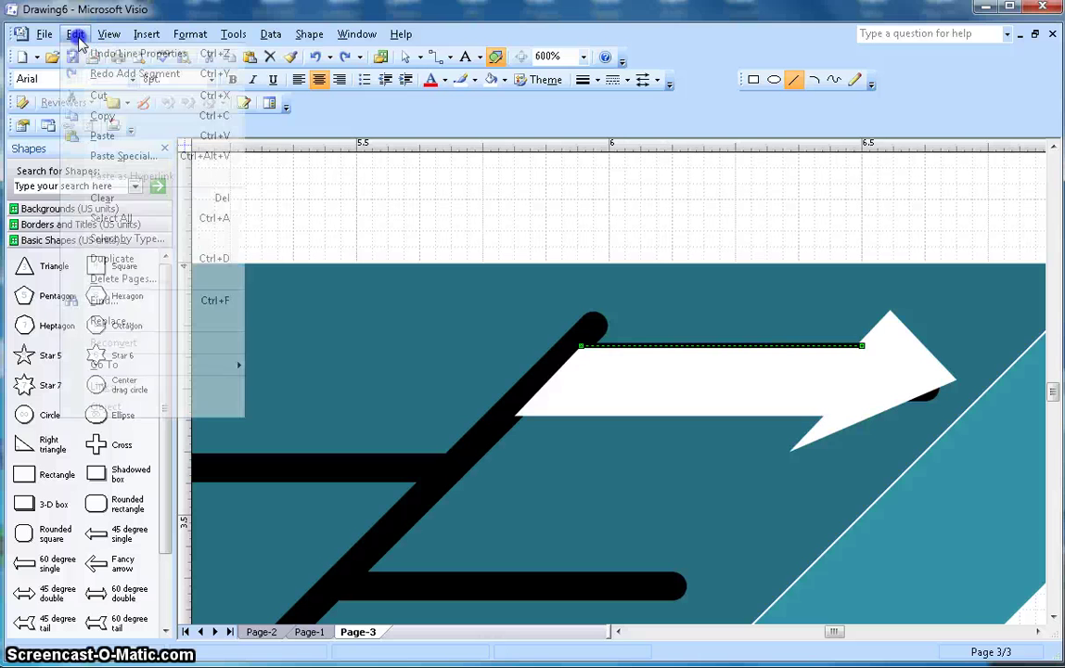
click(102, 50)
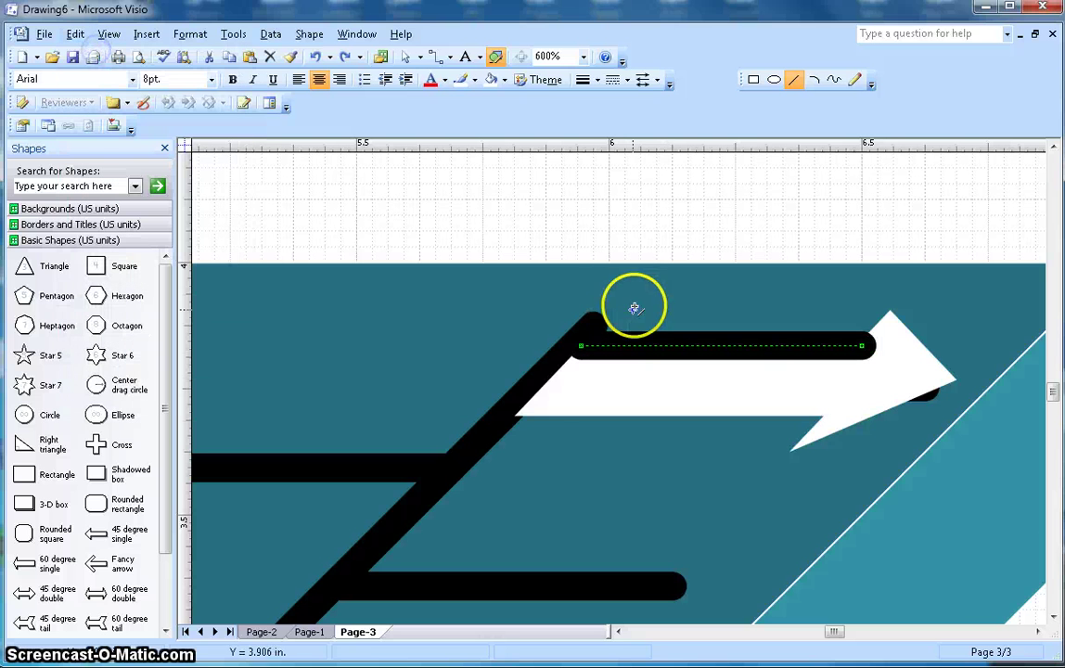
click(76, 34)
click(93, 51)
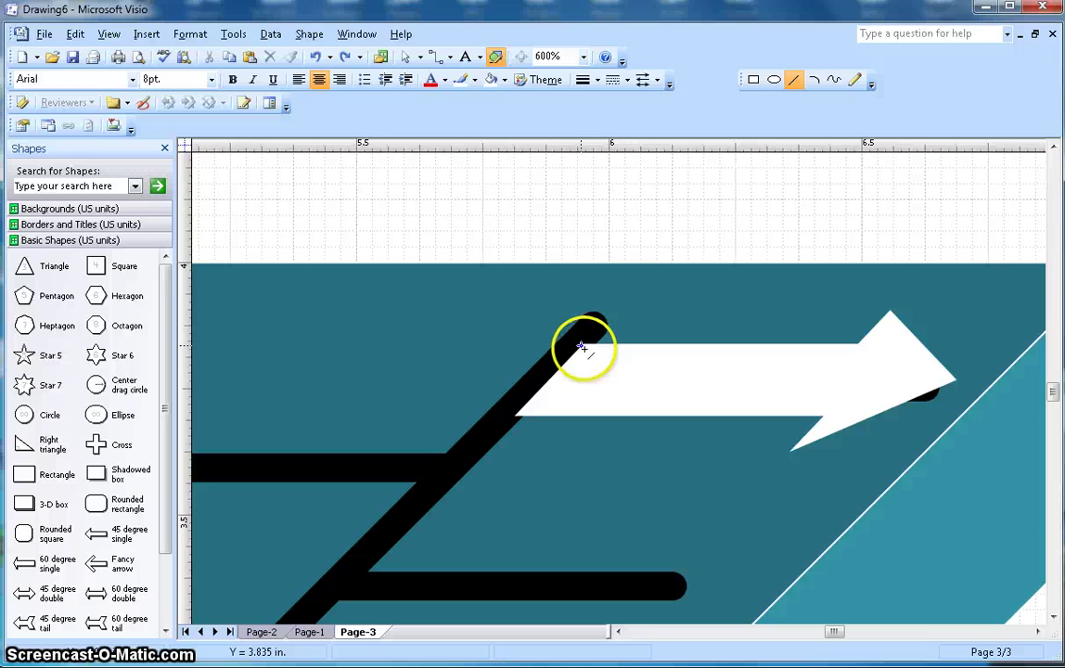
- Draw a line about 0.5 in long on the arrow's upper shaft edge and a separate two-segment line around the arrowhead's upper edges
drag(784, 360, 839, 352)
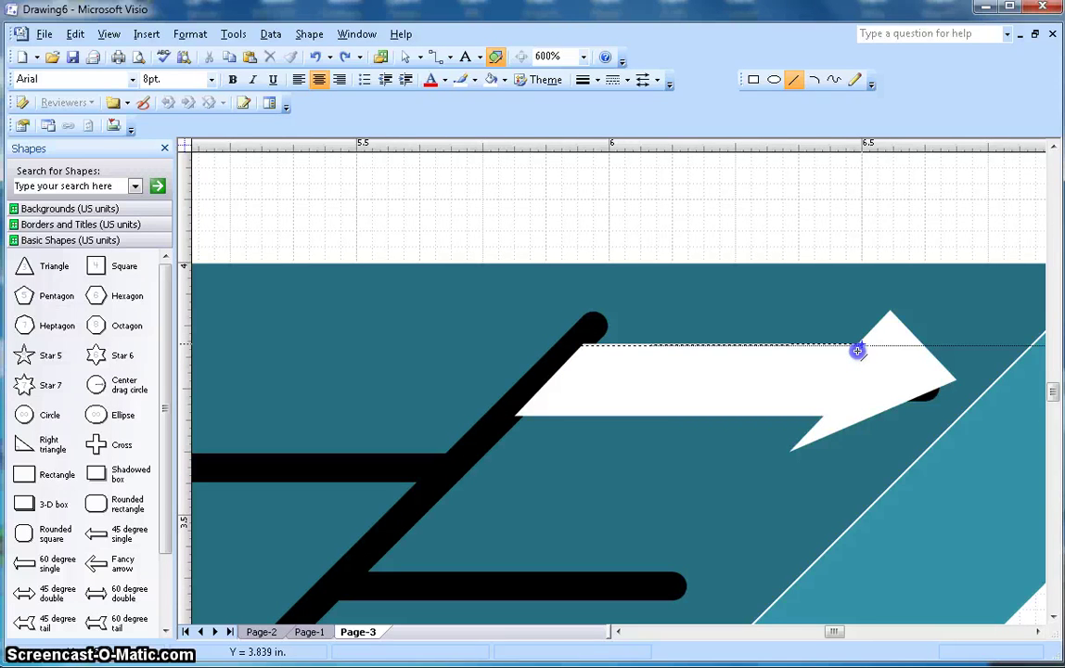
drag(857, 351, 862, 344)
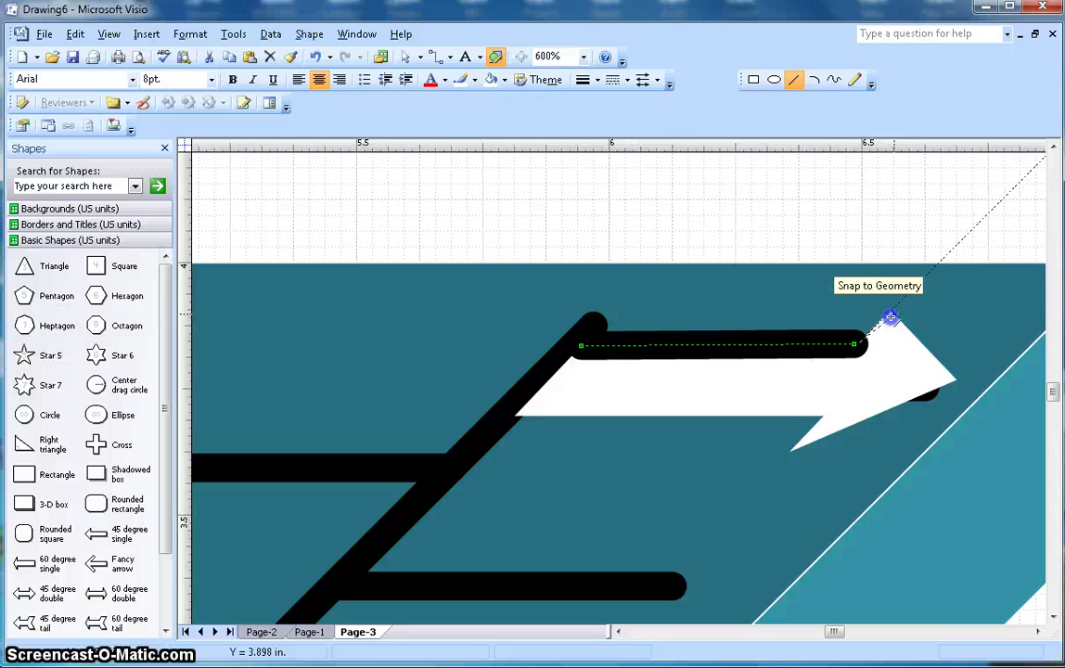
drag(887, 314, 890, 312)
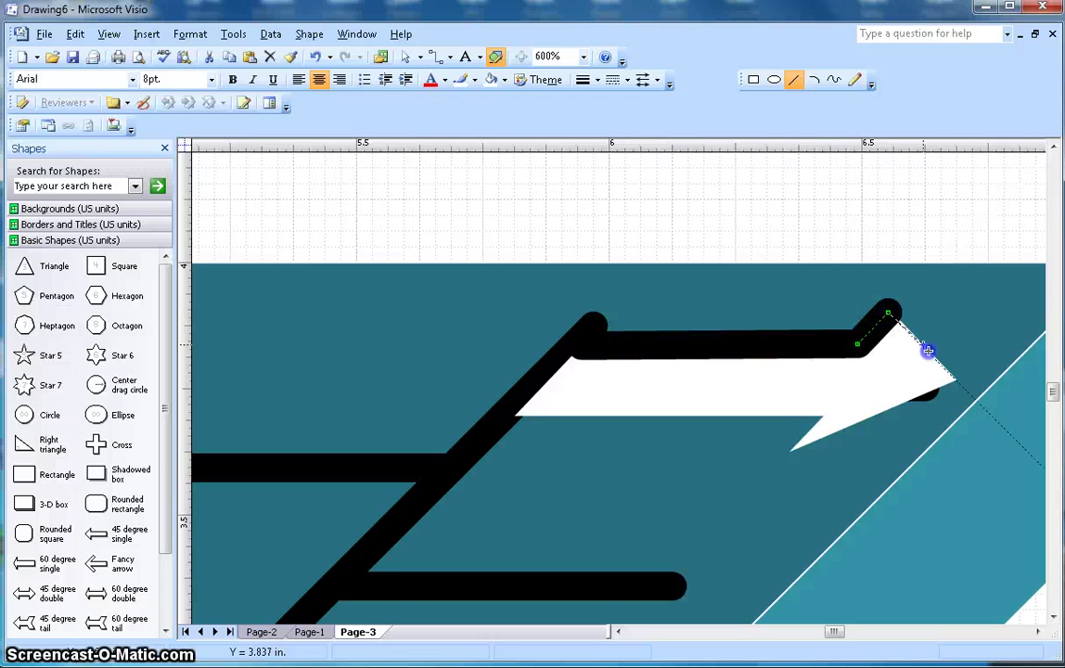
drag(950, 378, 953, 377)
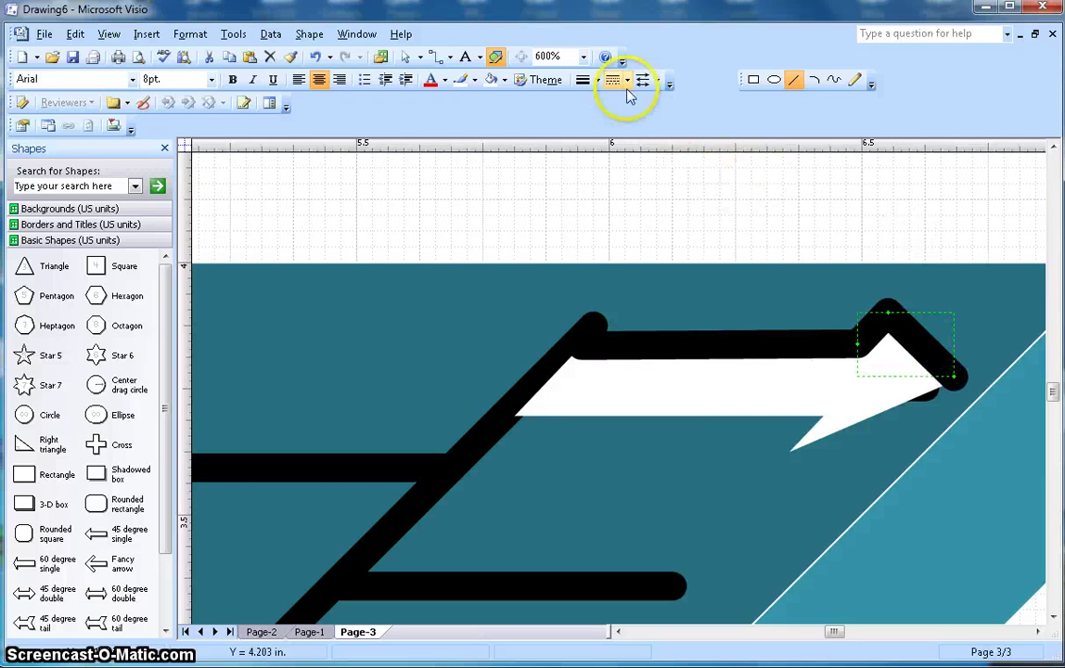
- Apply a thin line weight to both the arrowhead outline and the shaft line
click(596, 80)
click(622, 138)
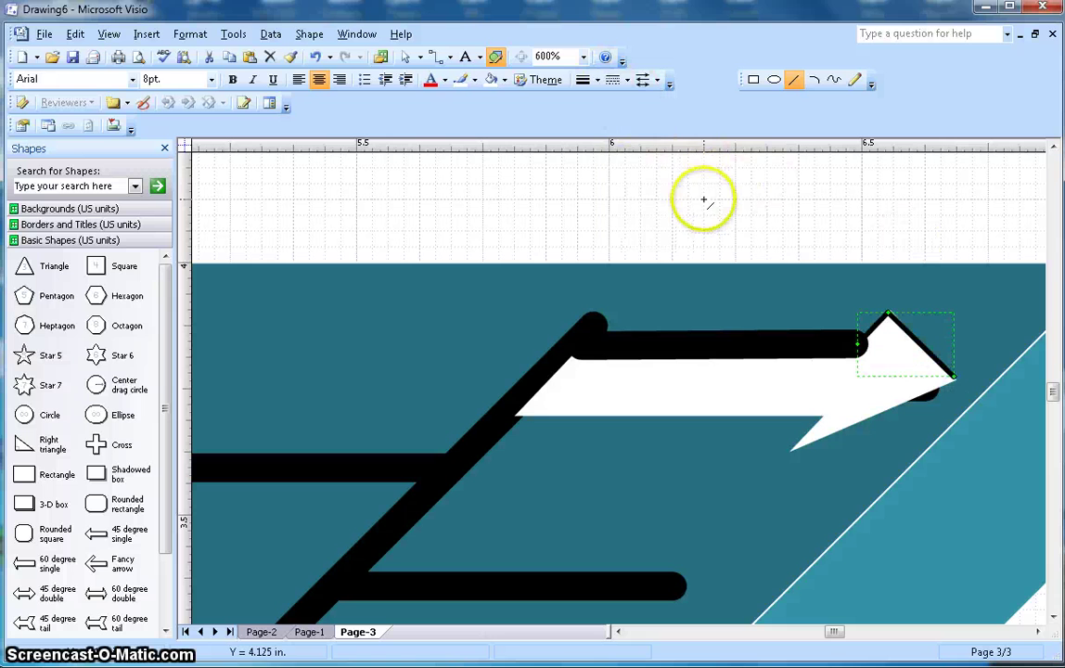
click(632, 339)
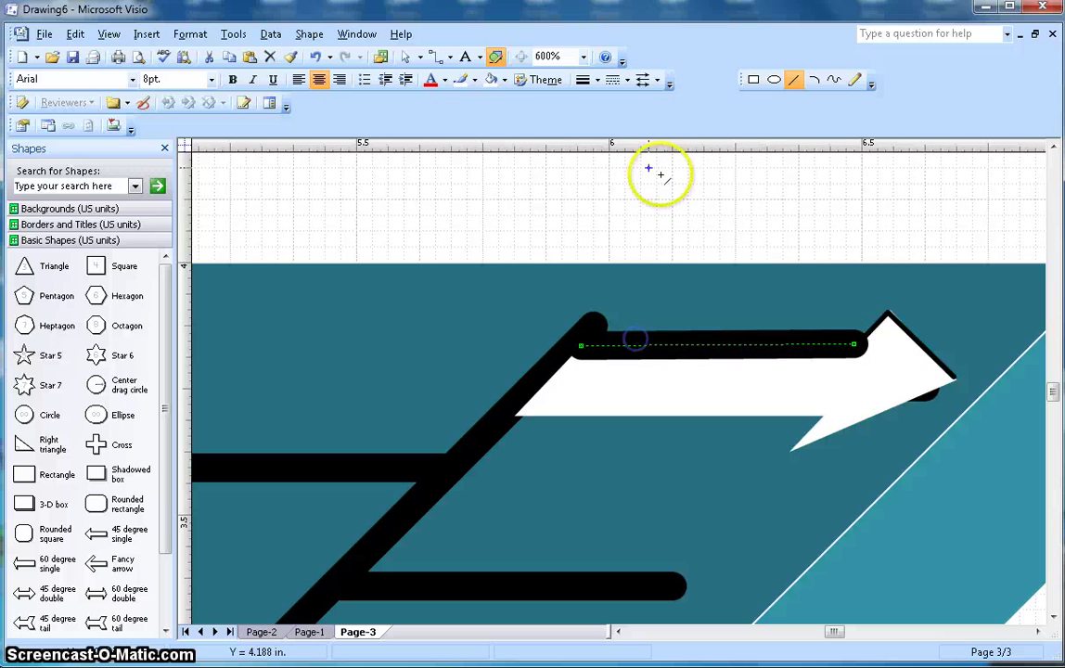
click(596, 80)
click(603, 137)
click(704, 252)
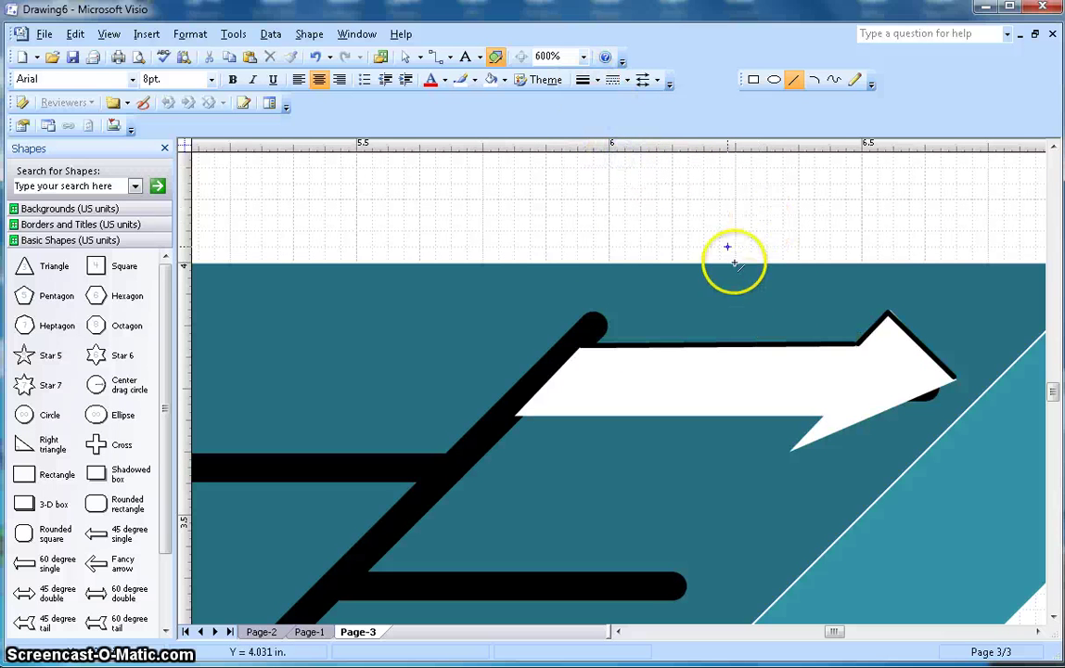
click(583, 56)
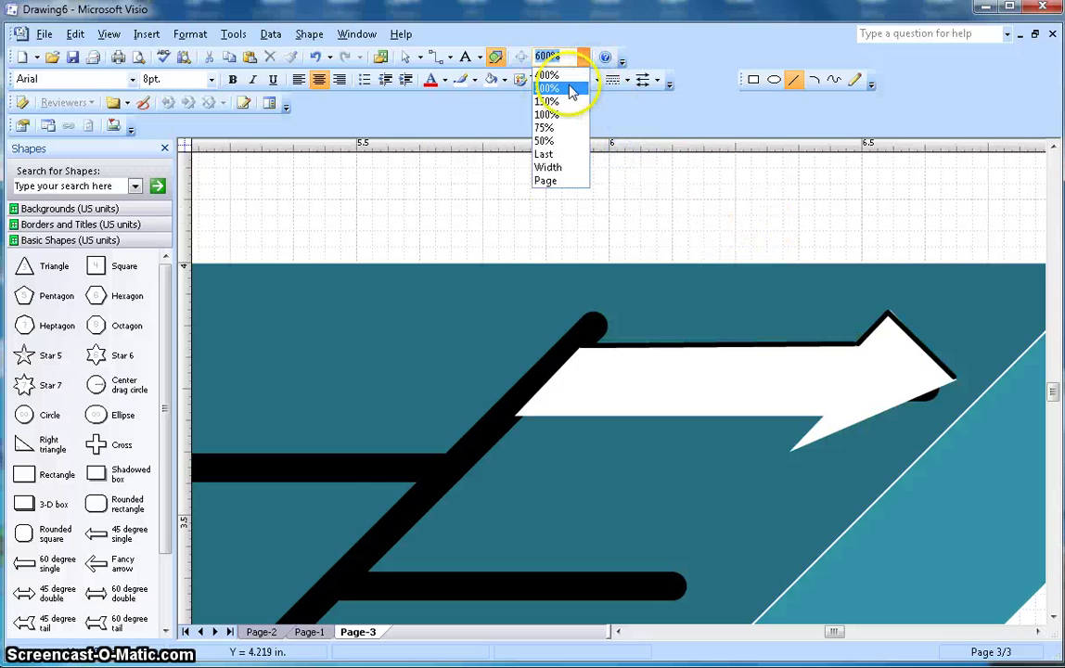
click(572, 89)
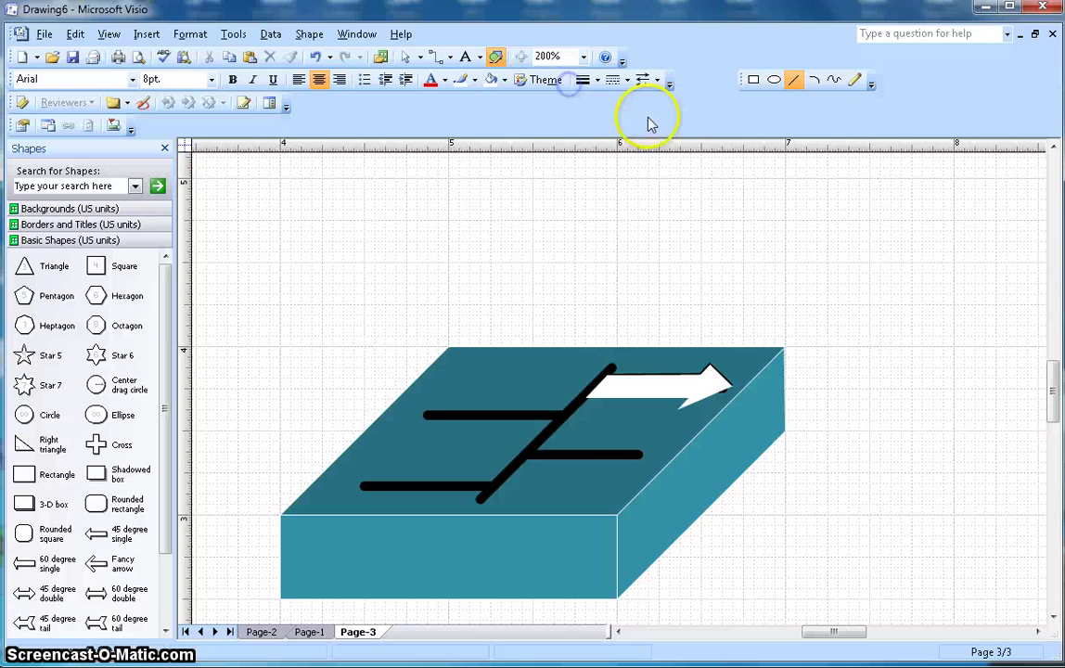
- Copy the upper right white arrow together with its black edge lines
click(568, 422)
right_click(568, 425)
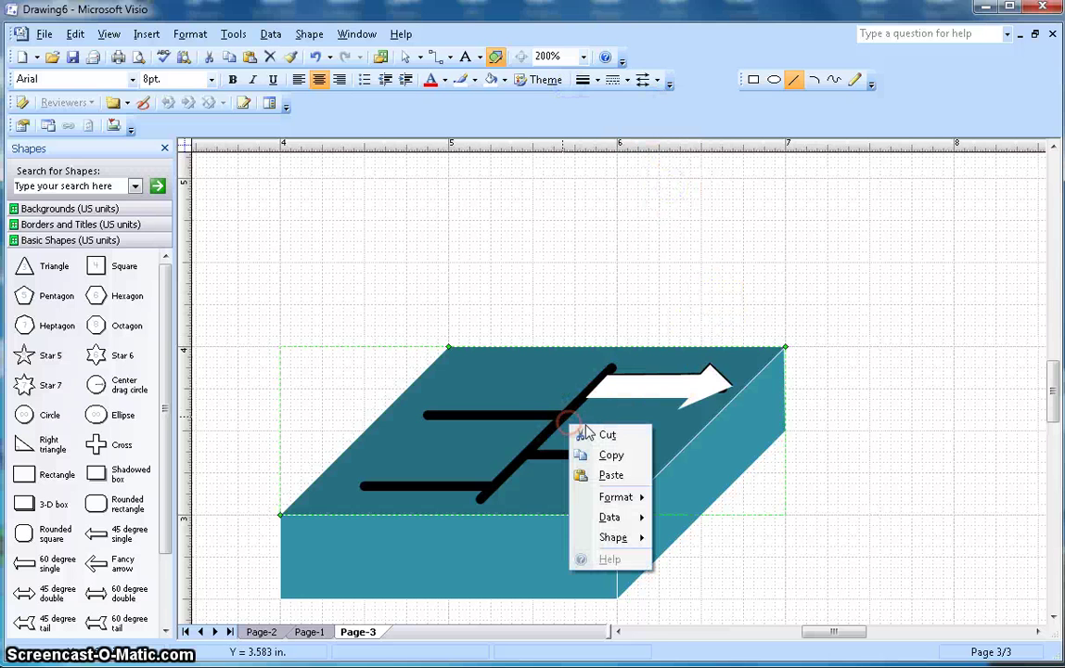
click(407, 58)
click(512, 282)
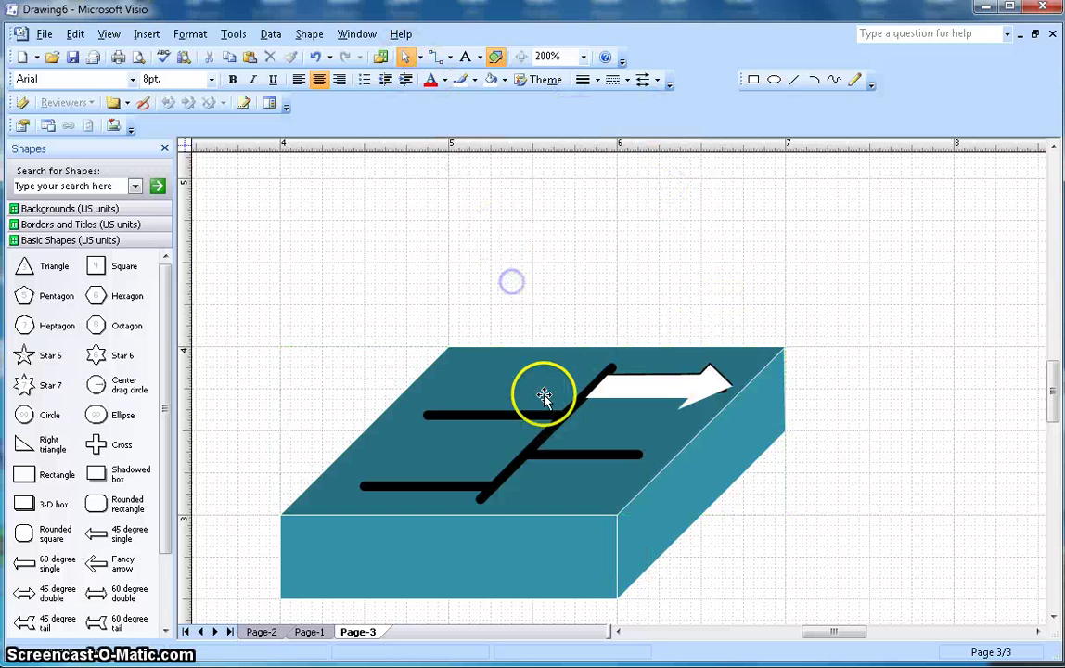
click(684, 393)
click(779, 300)
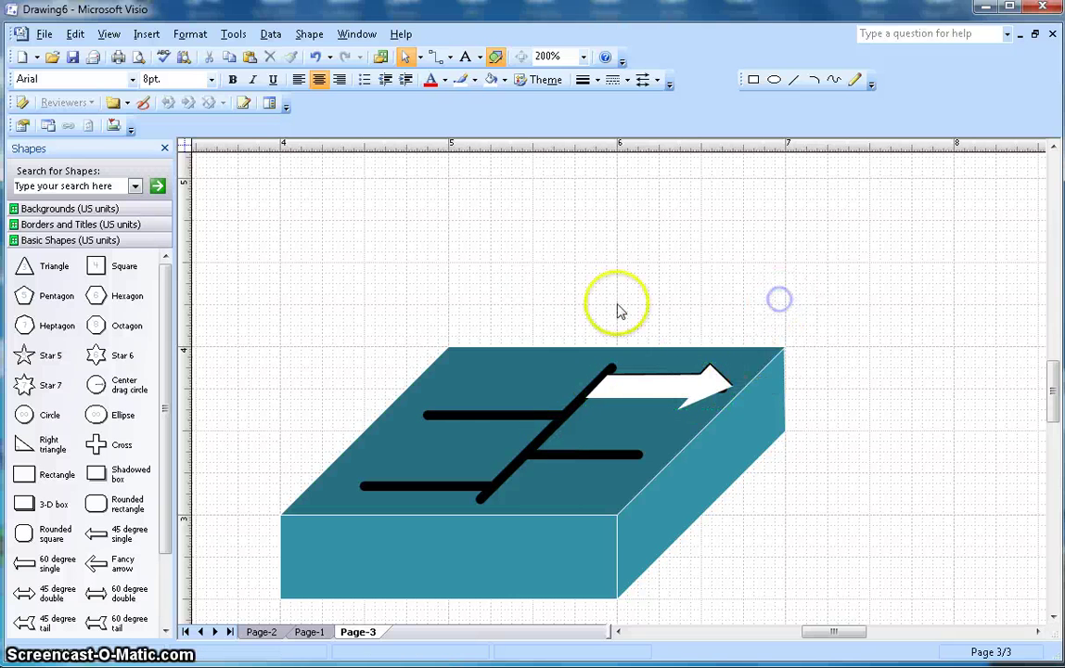
drag(558, 315, 739, 416)
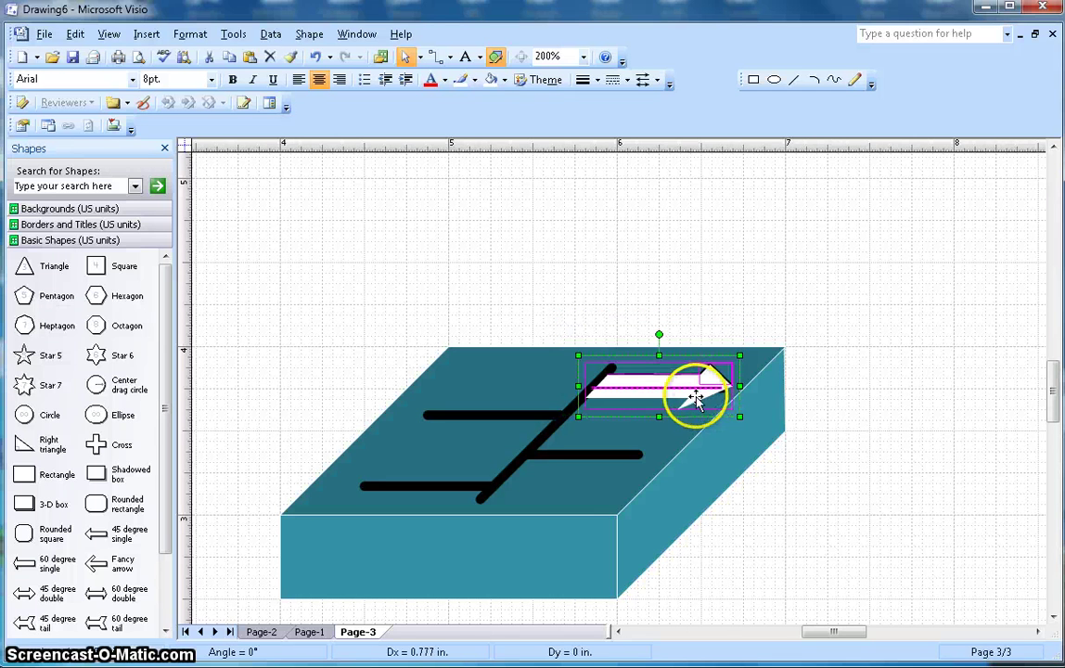
right_click(695, 399)
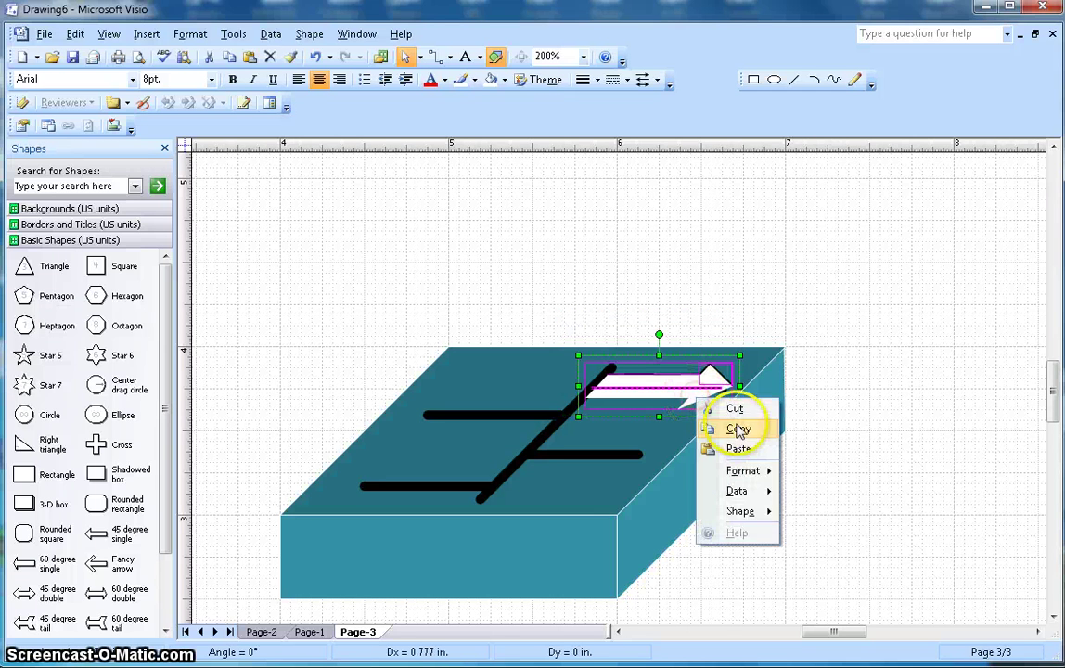
click(726, 423)
- Paste the arrow copy over the lower right branch line and shift only its white arrow slightly left
right_click(660, 309)
click(702, 360)
drag(570, 368, 614, 460)
click(791, 458)
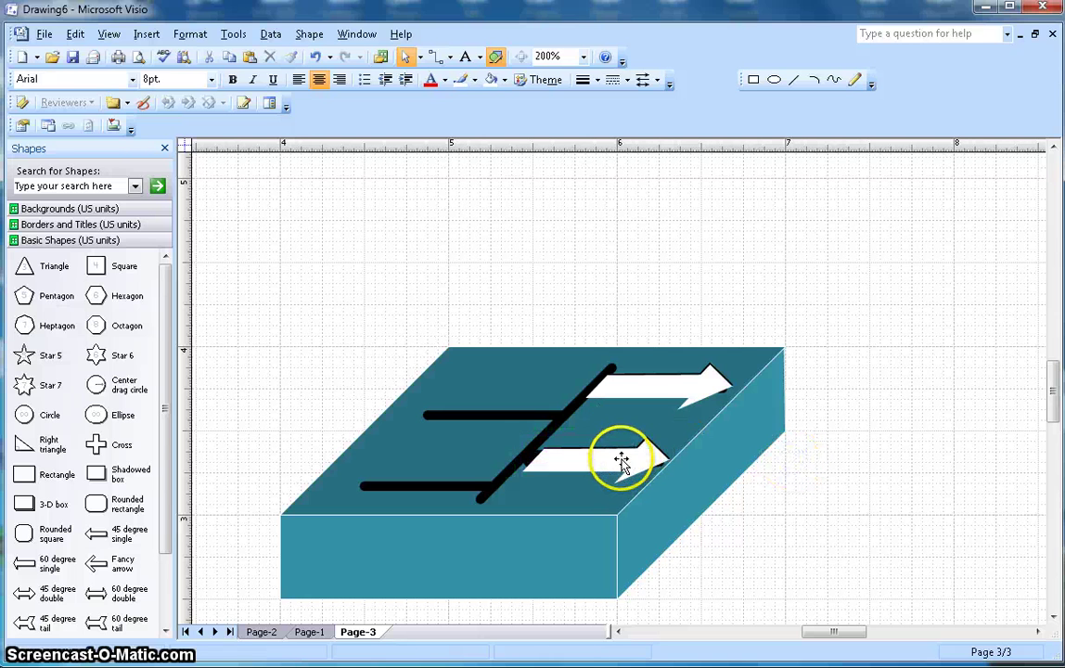
click(622, 461)
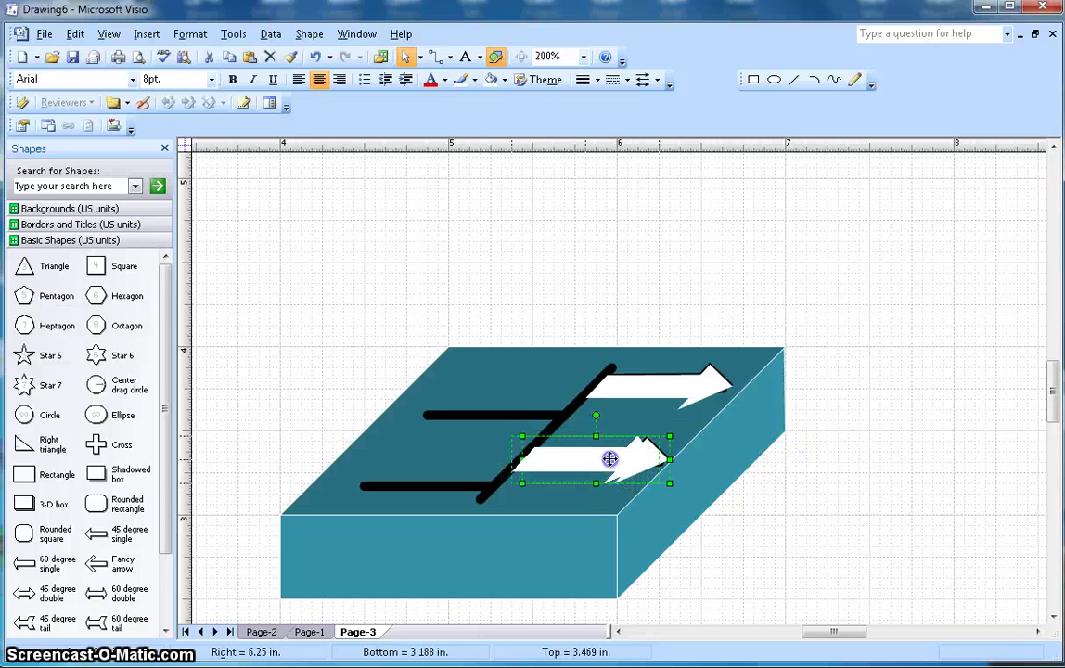
click(773, 471)
- Duplicate the upper right arrow with its lines, rotate the copy 180°, and place its white arrow over the upper left branch
click(661, 402)
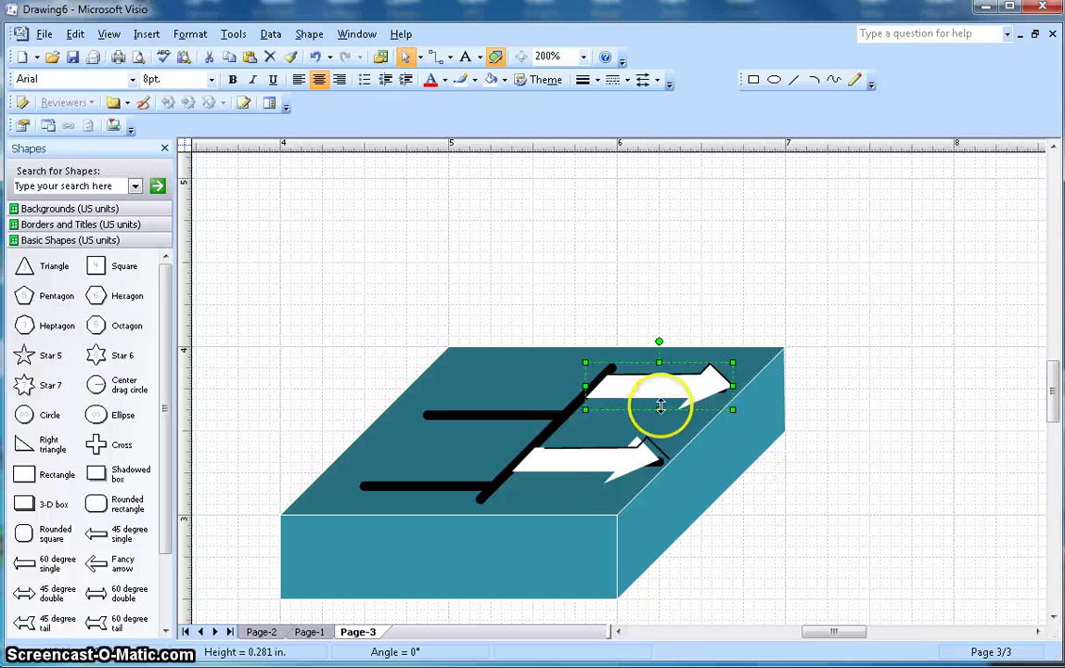
right_click(550, 258)
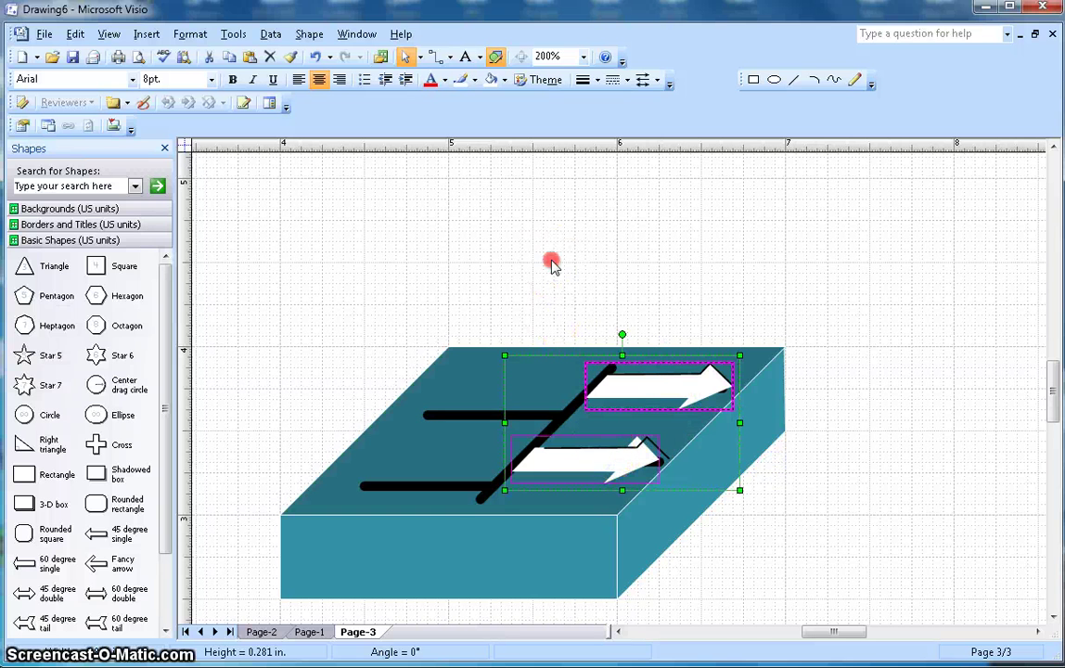
click(593, 312)
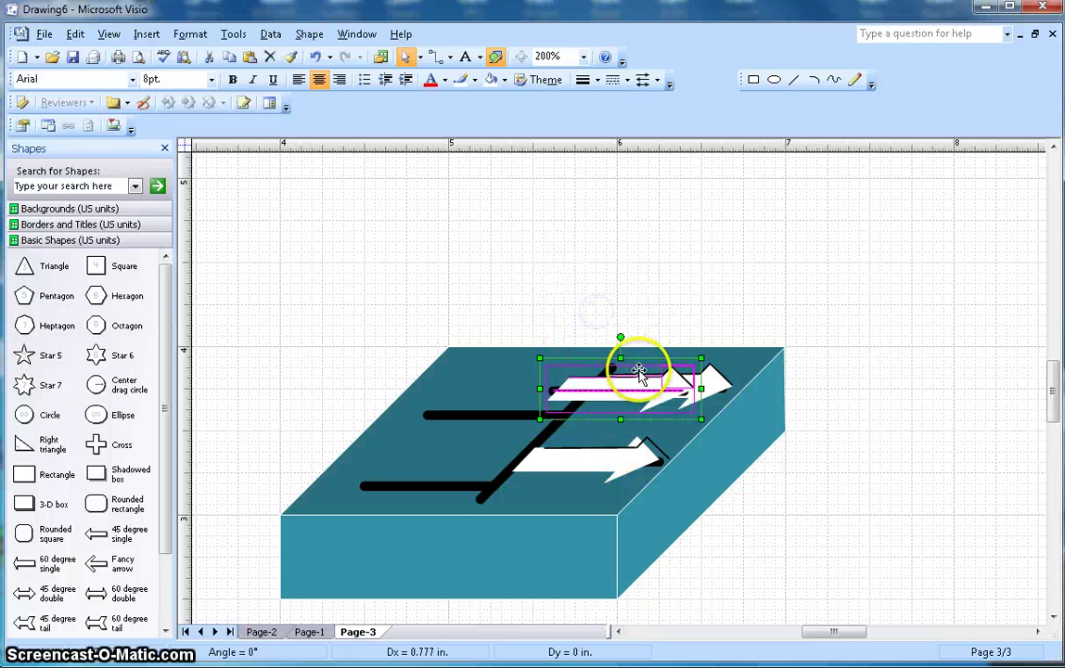
drag(656, 397, 674, 279)
drag(638, 219, 508, 418)
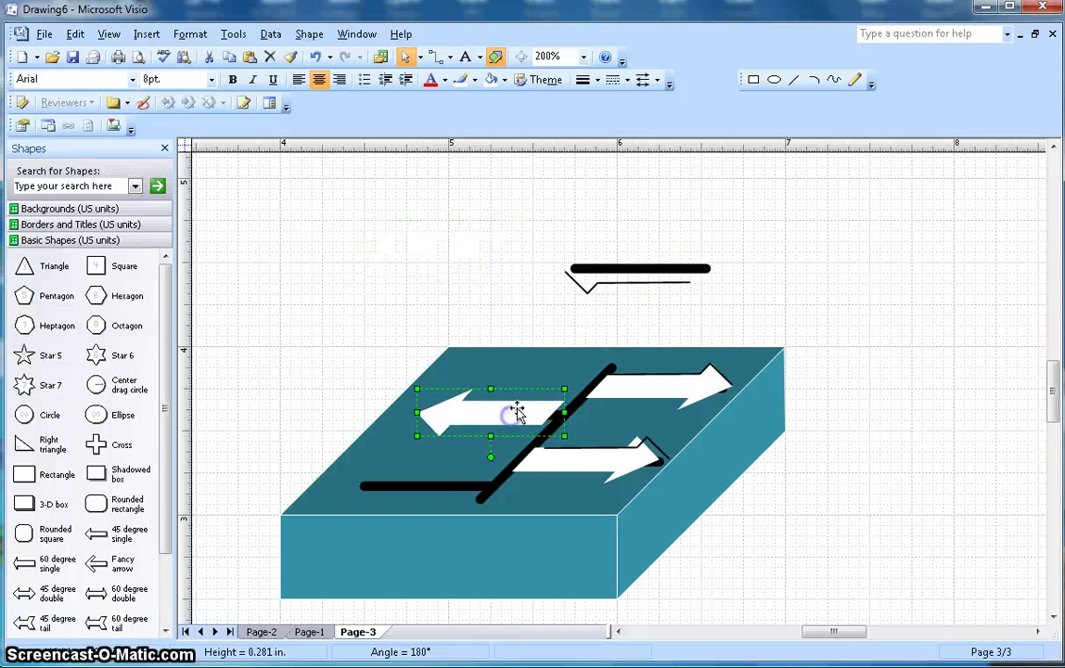
- Delete the leftover rotated lines above the box and nudge the upper left arrow right against the diagonal line
click(480, 243)
drag(558, 241, 751, 317)
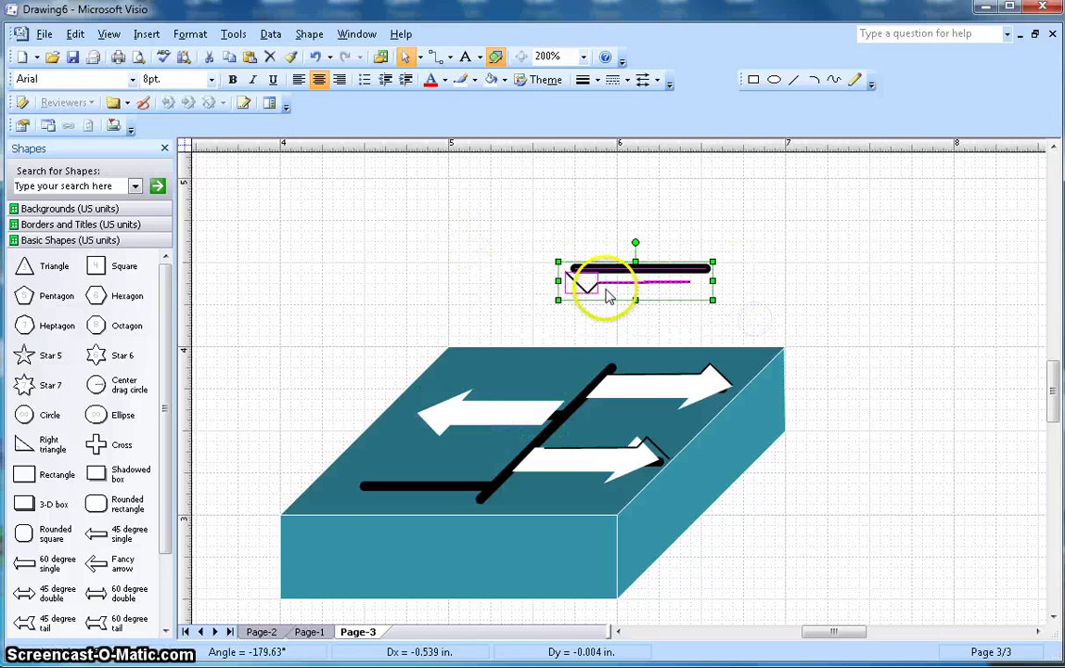
right_click(602, 284)
click(667, 300)
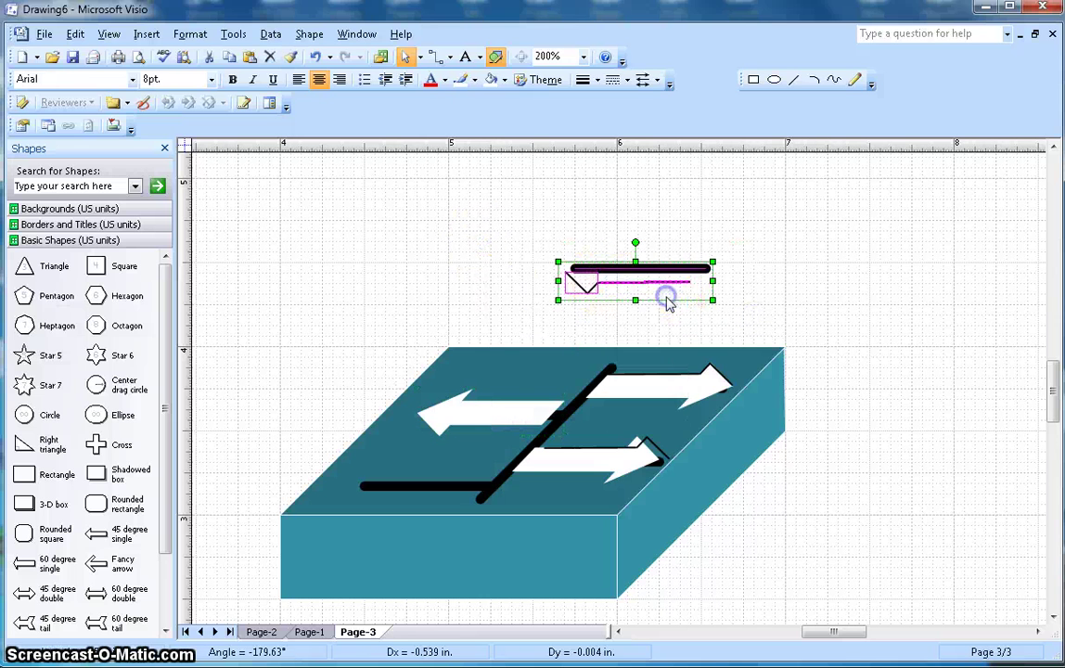
click(516, 417)
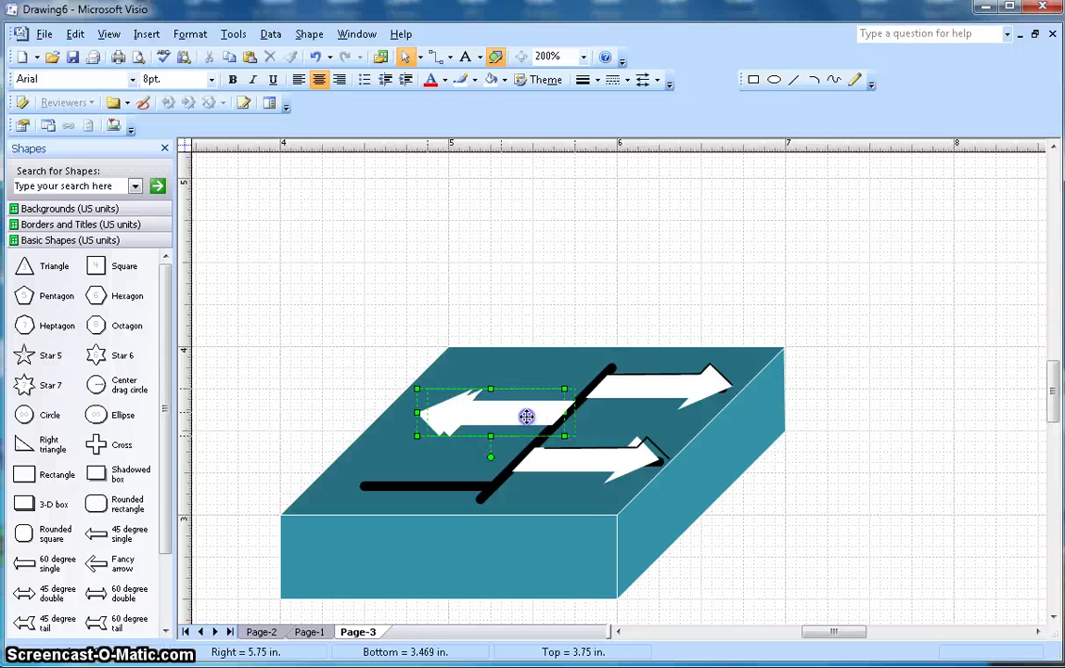
click(642, 301)
- Choose the Line tool with a thin line weight for edging the upper left arrow
click(582, 55)
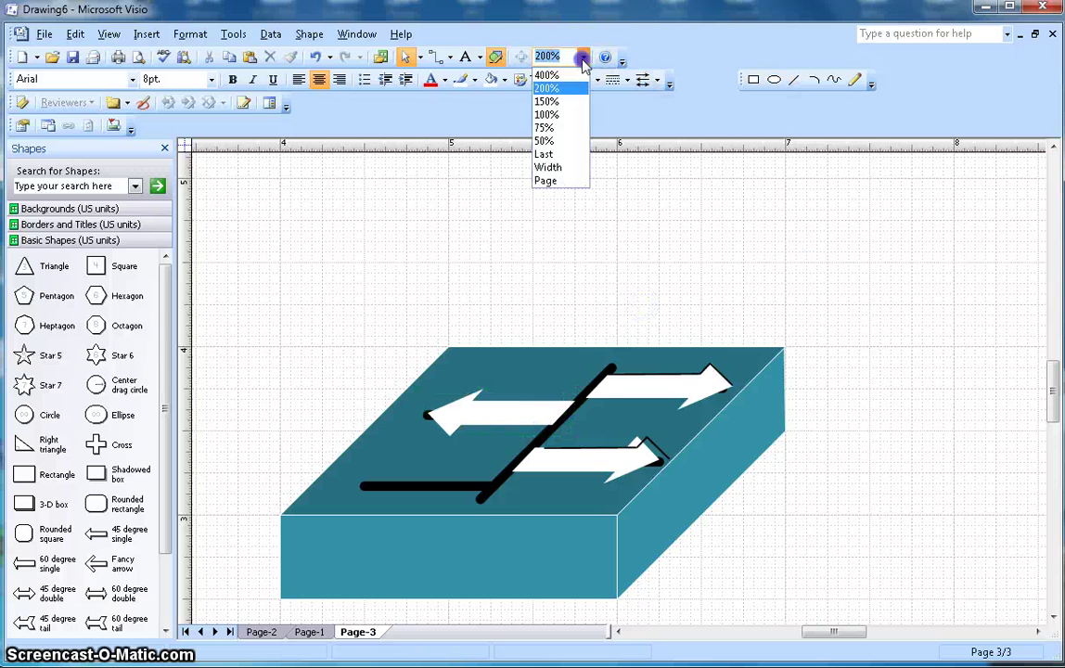
click(573, 76)
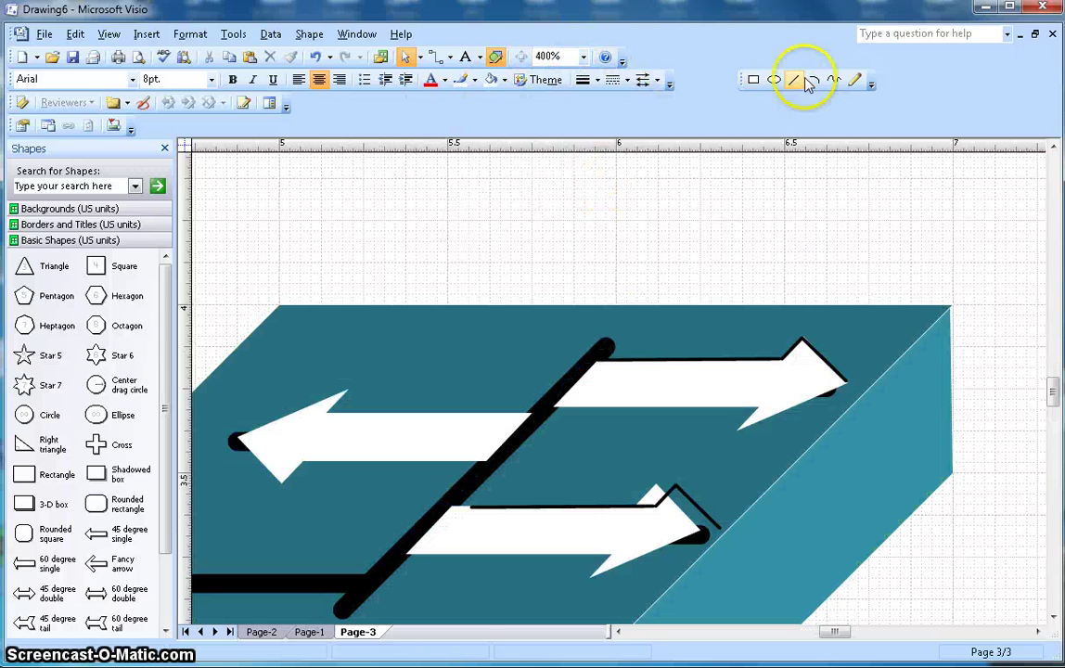
click(595, 80)
click(608, 130)
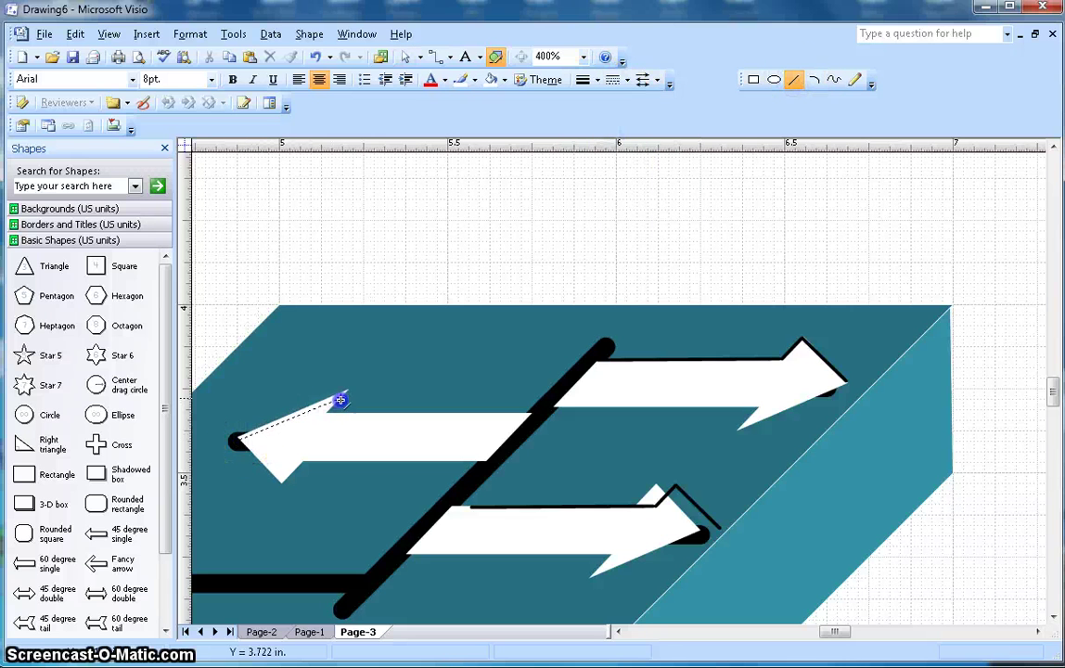
drag(344, 392, 344, 392)
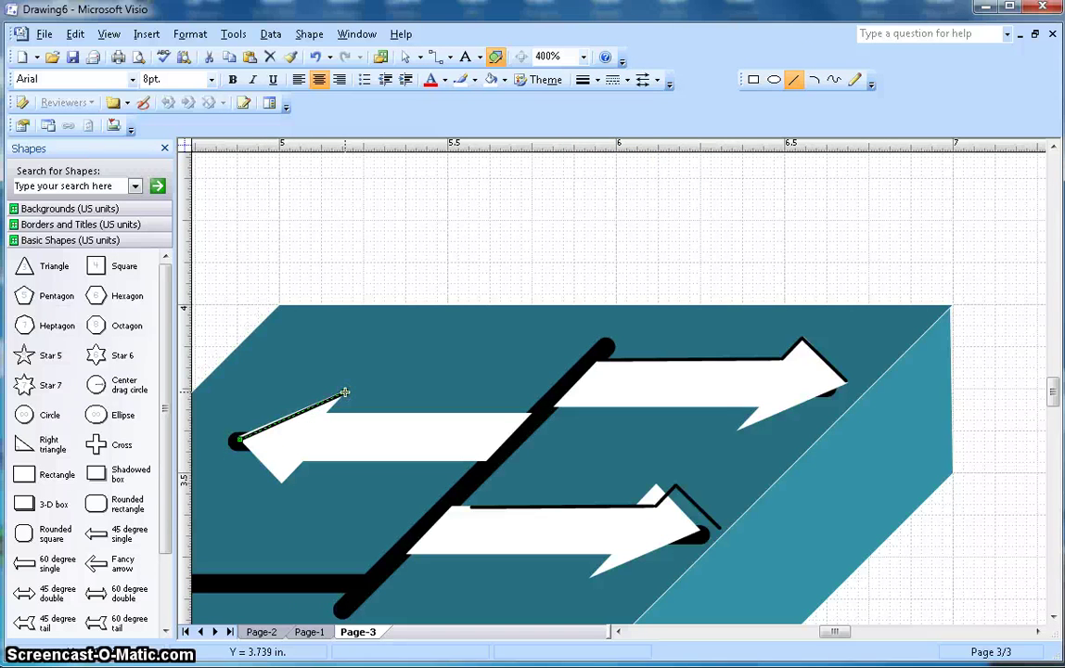
click(75, 33)
click(112, 51)
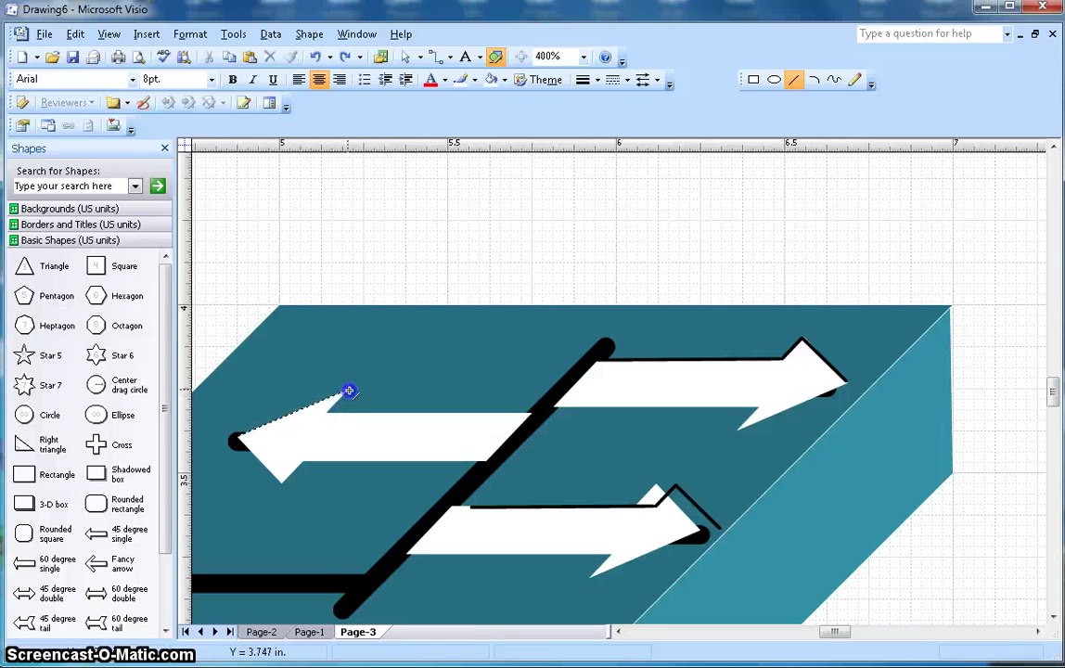
- Draw a connected thin line from the upper left arrow's tip around the arrowhead's upper barb and along the shaft's upper edge
drag(349, 390, 350, 391)
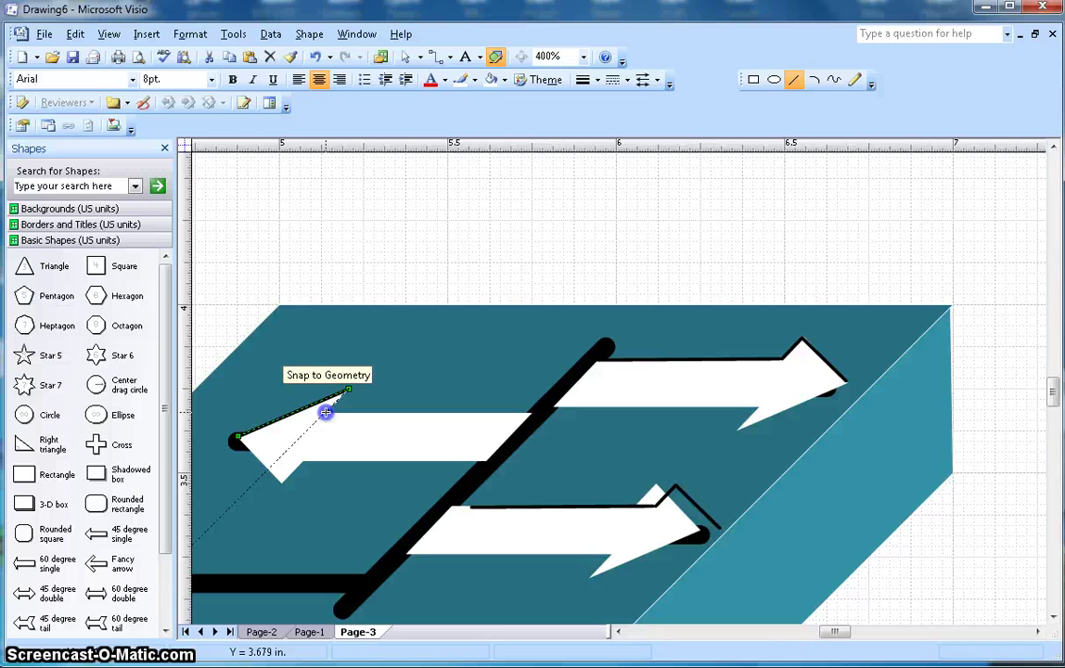
drag(325, 412, 325, 411)
drag(326, 411, 529, 414)
click(668, 223)
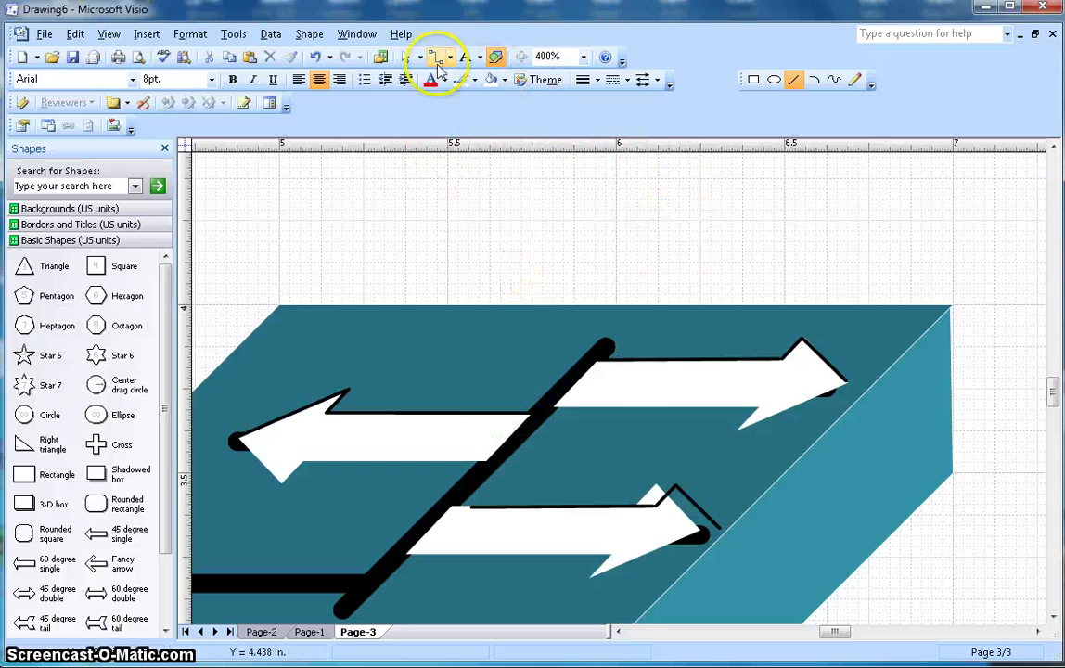
click(584, 58)
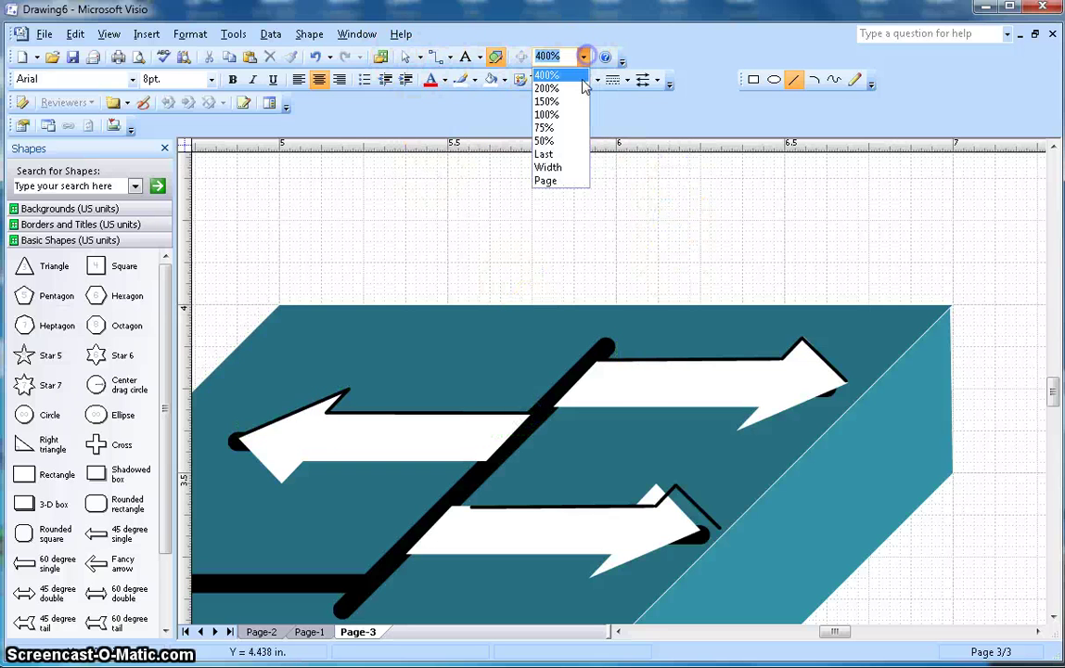
click(549, 89)
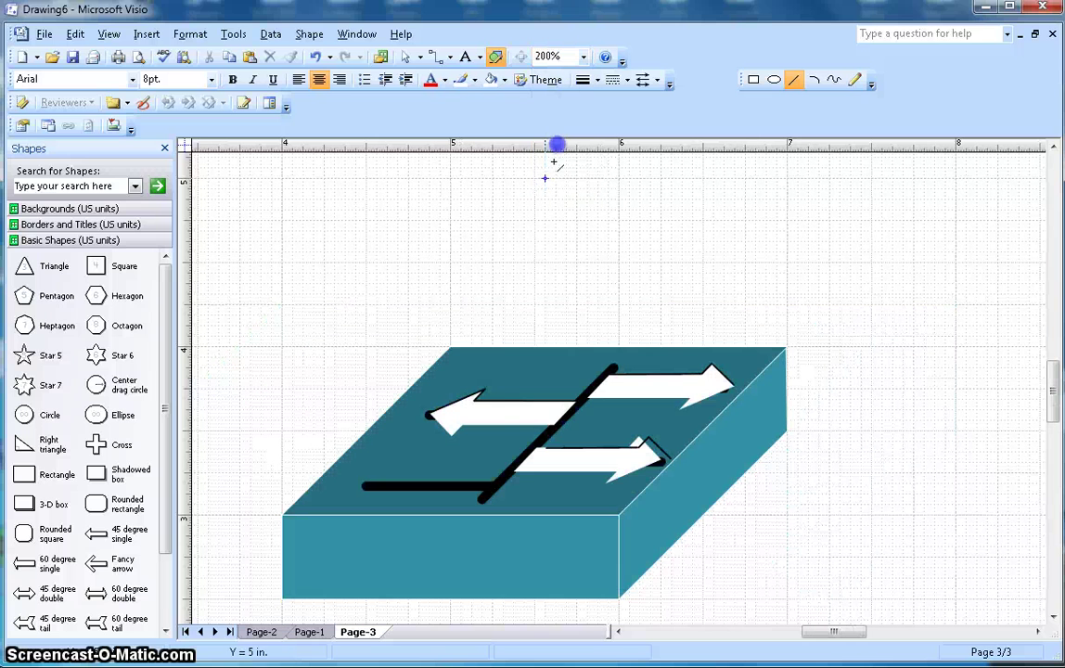
click(404, 56)
click(472, 419)
click(336, 381)
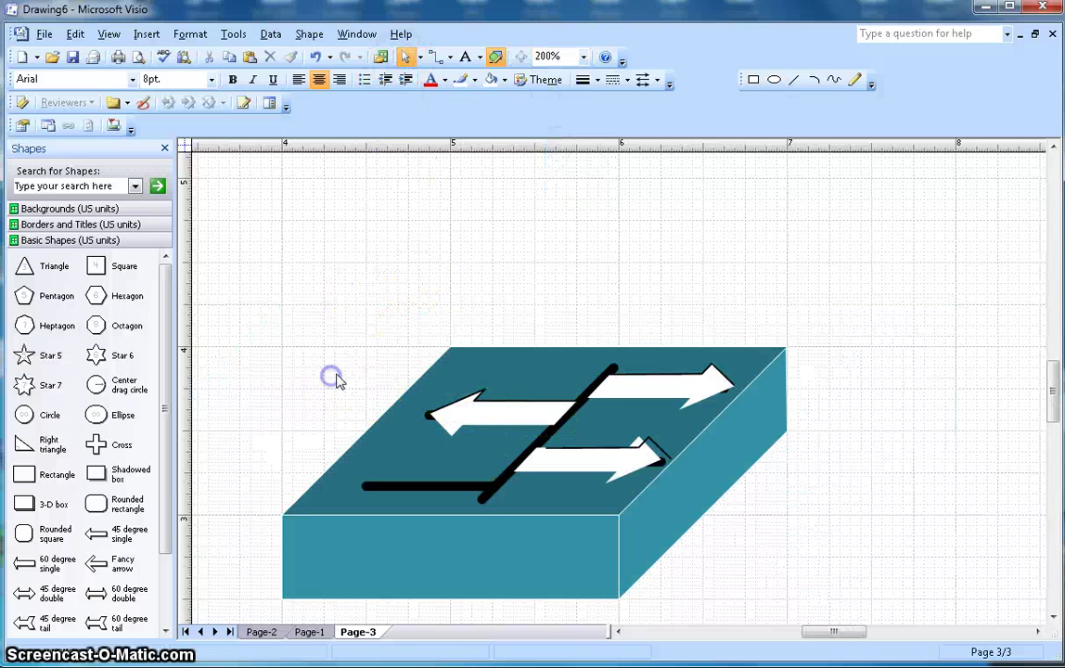
- Copy the upper left arrow's thin outline with the thick branch line and paste them beside the box
drag(582, 432, 582, 432)
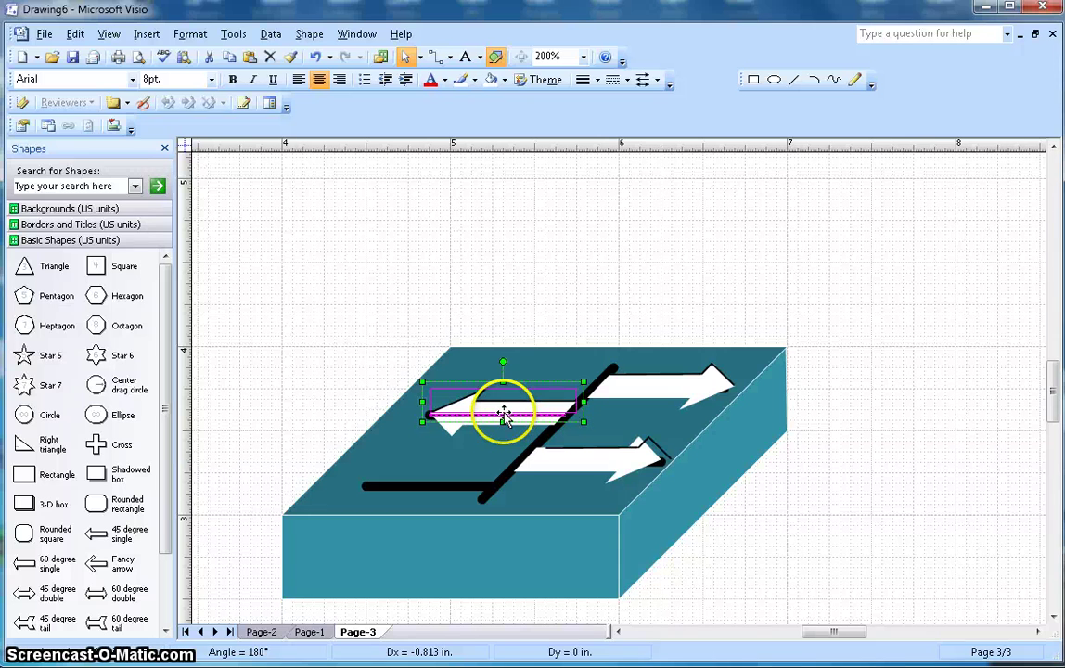
click(73, 33)
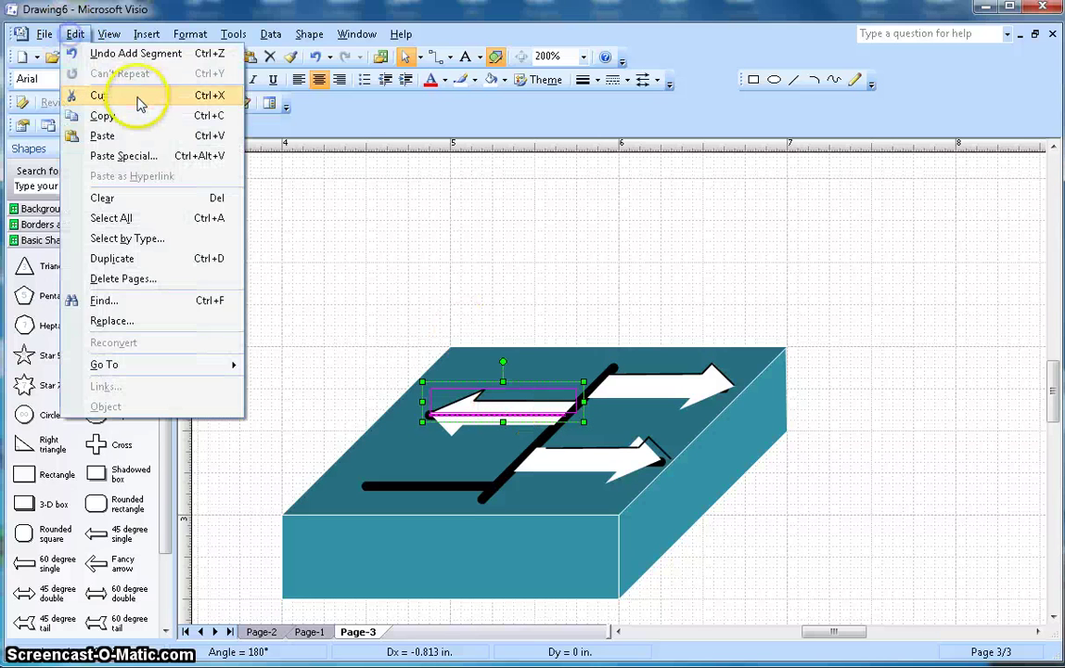
click(135, 102)
right_click(247, 181)
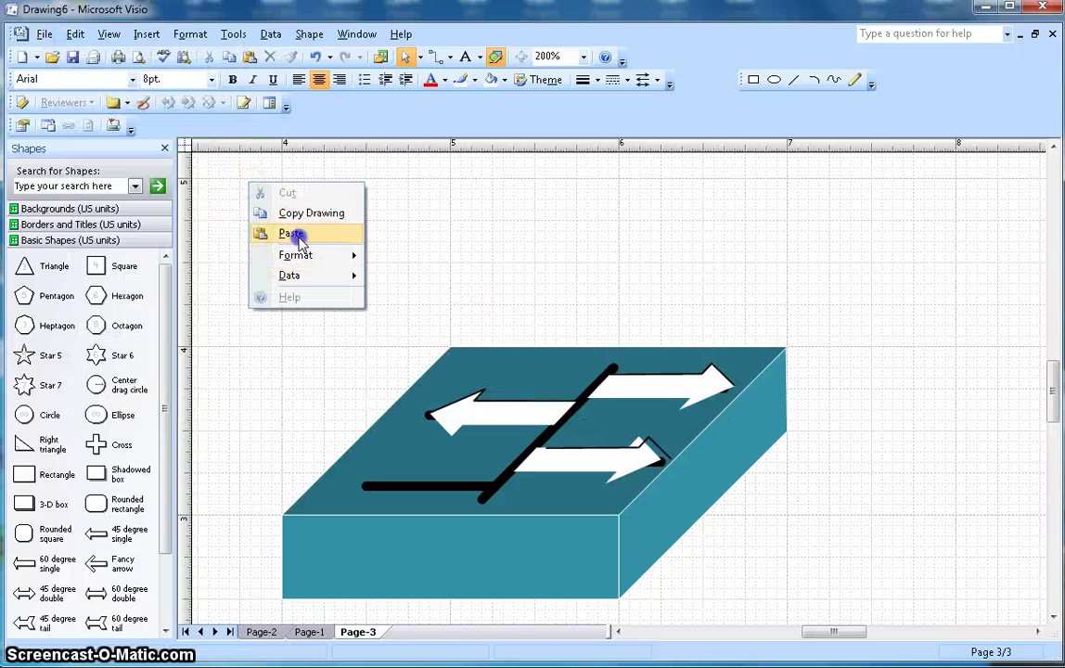
click(295, 233)
drag(598, 394, 335, 362)
click(395, 303)
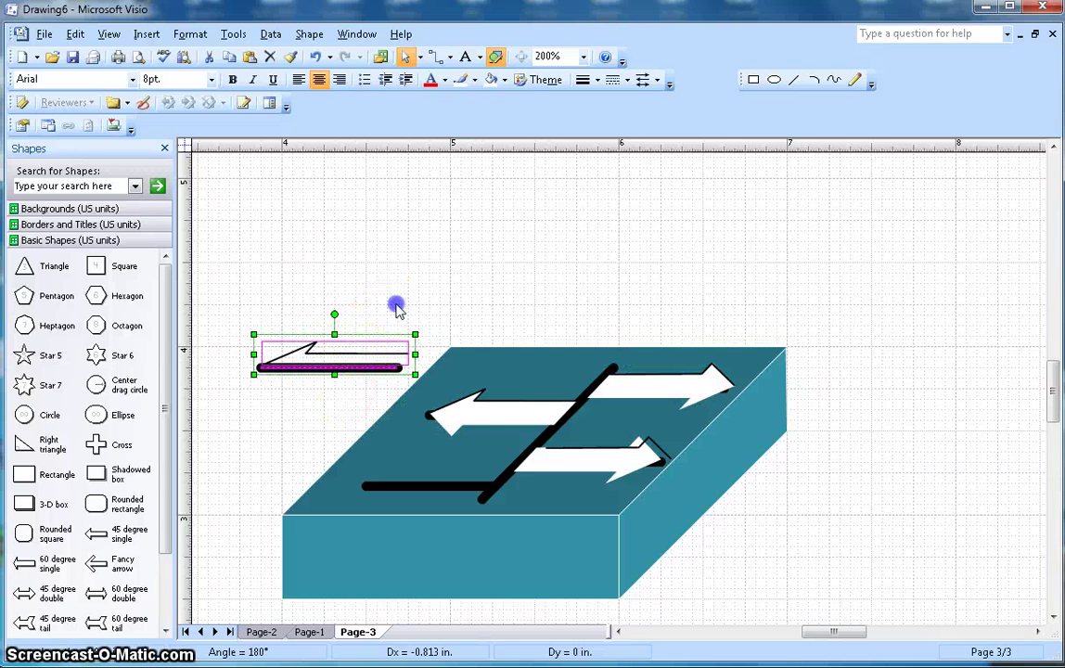
right_click(331, 373)
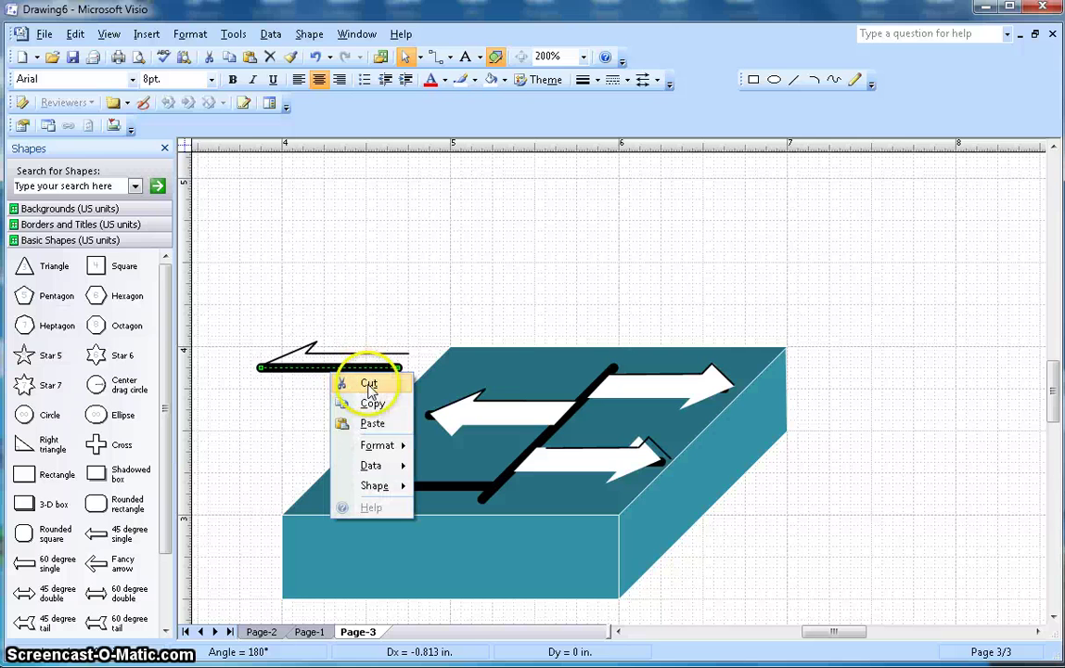
- Undo the move and the paste of the copied outline and branch line
click(75, 34)
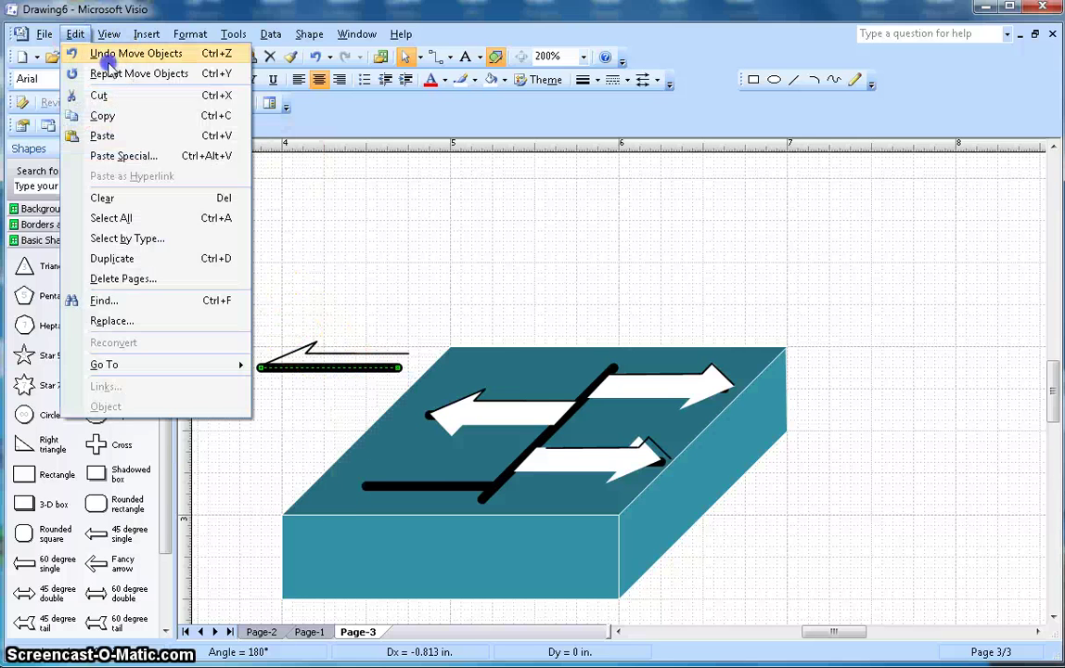
click(109, 52)
click(75, 34)
click(109, 53)
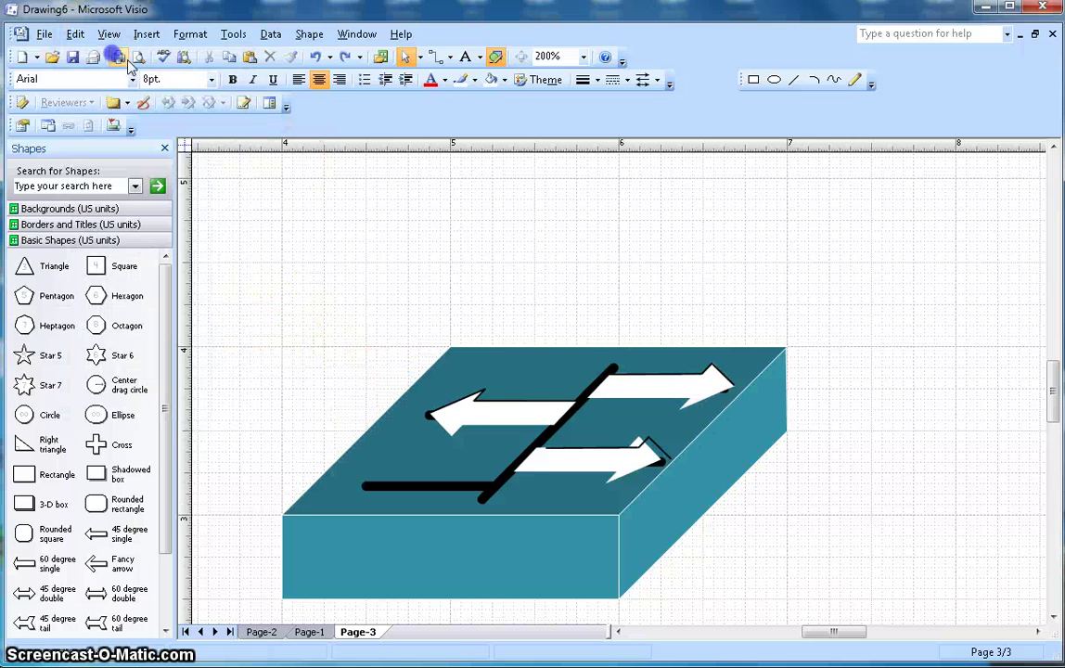
- Copy the upper left white arrow and place the duplicate over the lower left branch line
right_click(451, 415)
click(501, 440)
right_click(440, 301)
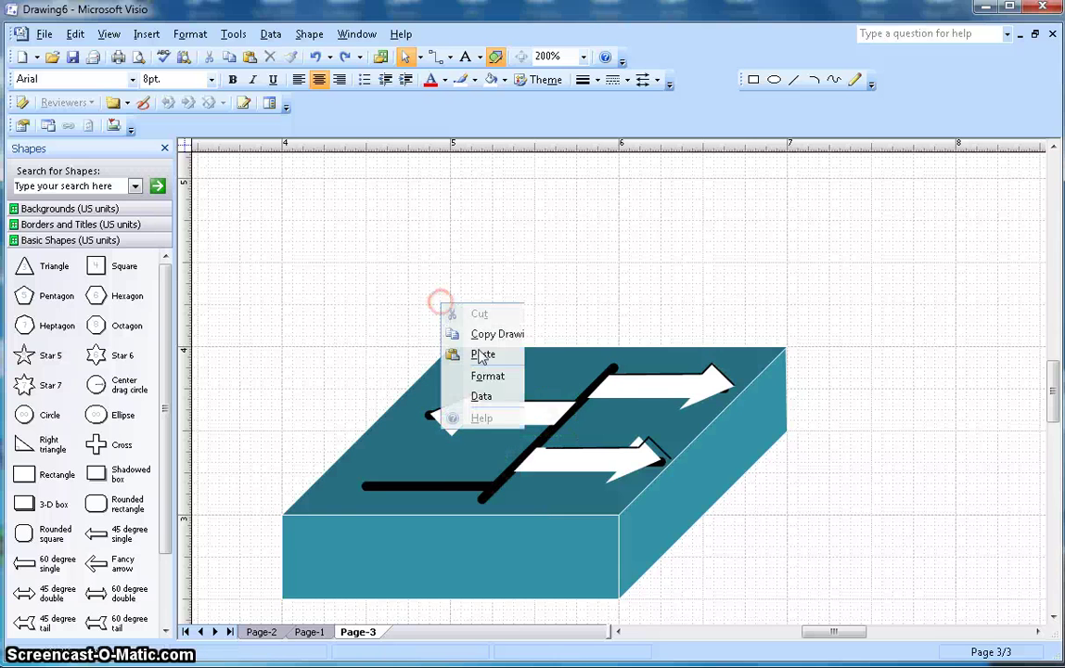
click(478, 356)
drag(646, 397, 453, 489)
- Copy the upper left arrow's thin outline and place the duplicate along the upper edge of the lower left arrow
click(437, 406)
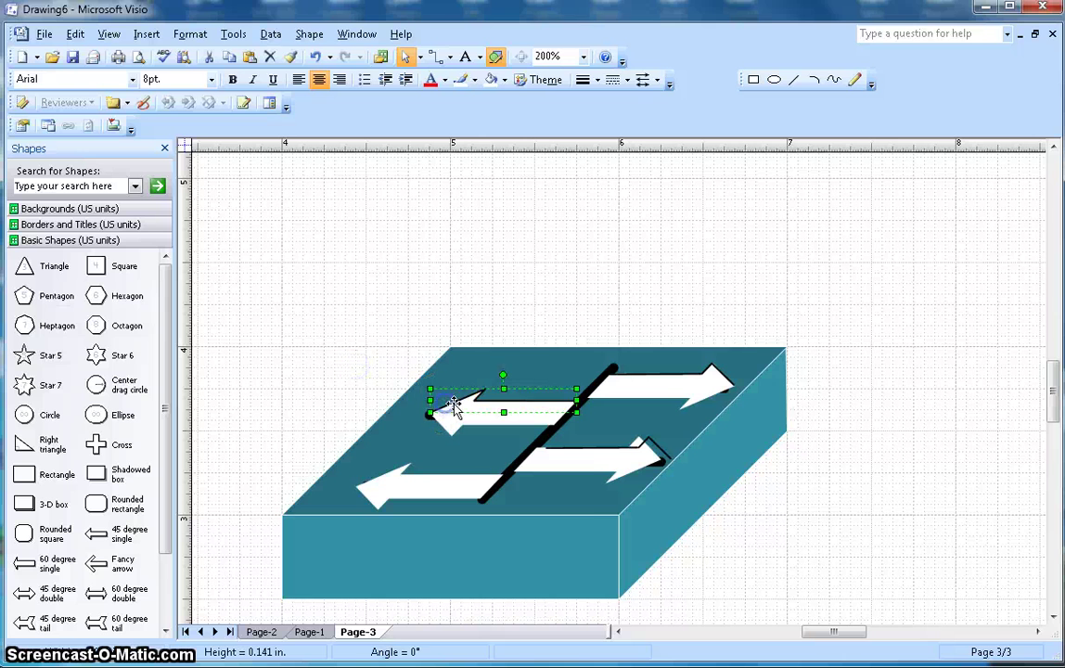
click(506, 400)
right_click(507, 400)
click(542, 402)
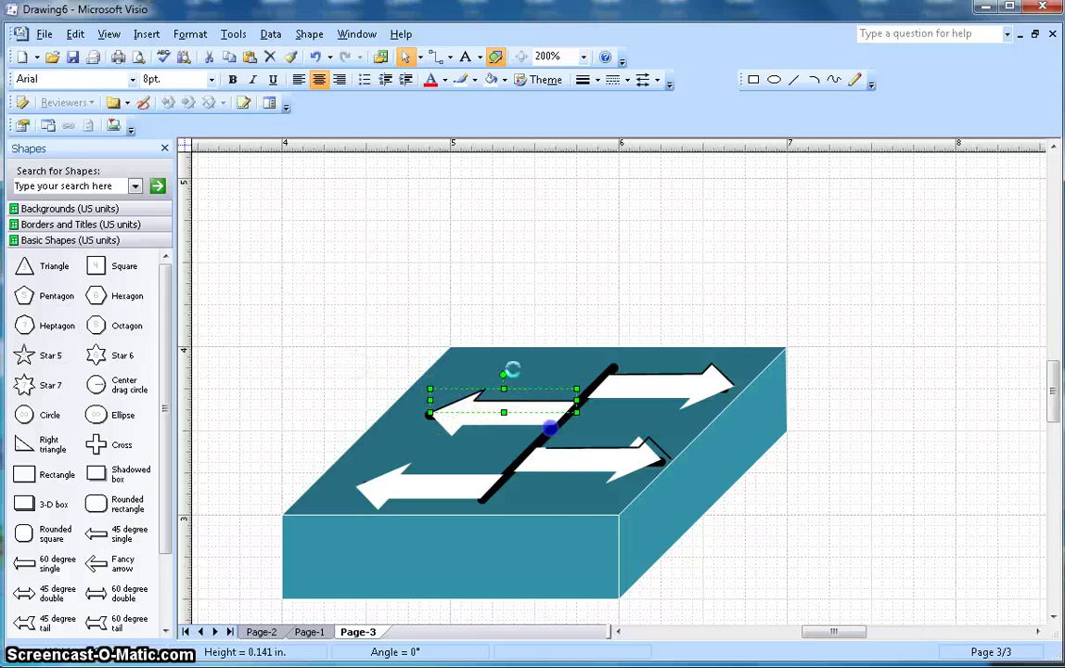
right_click(436, 282)
click(497, 332)
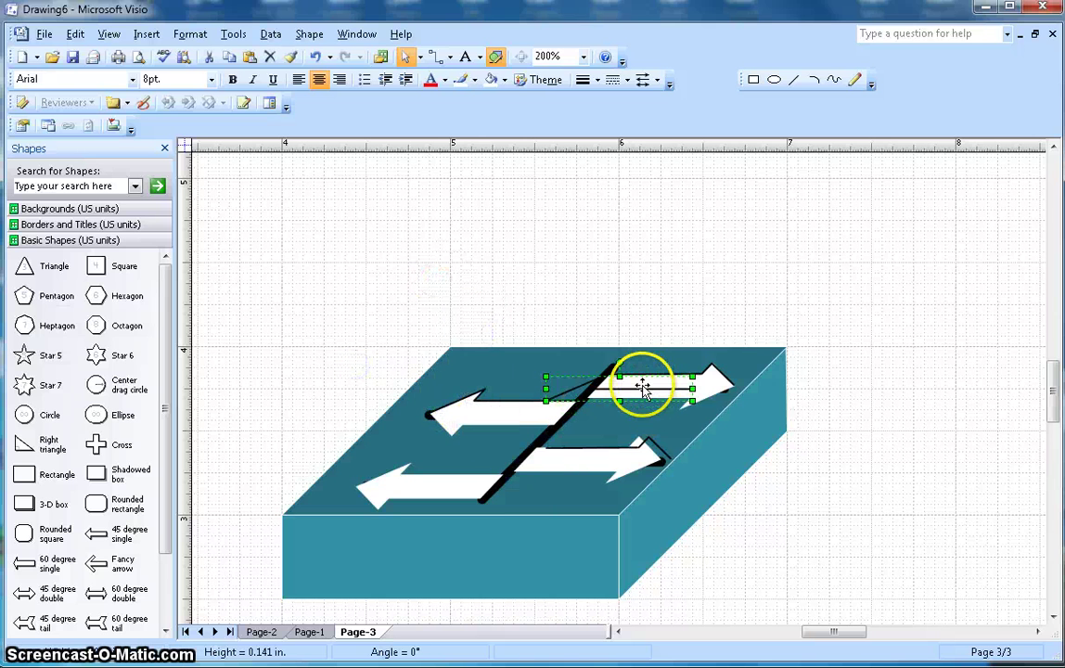
drag(644, 393, 454, 474)
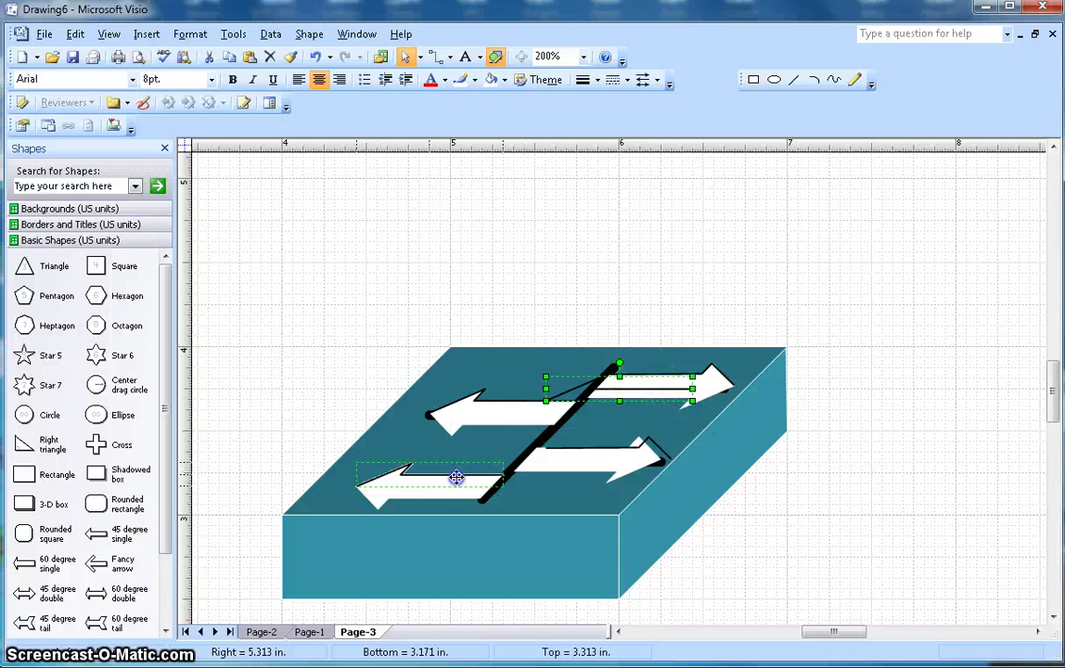
drag(457, 477, 457, 476)
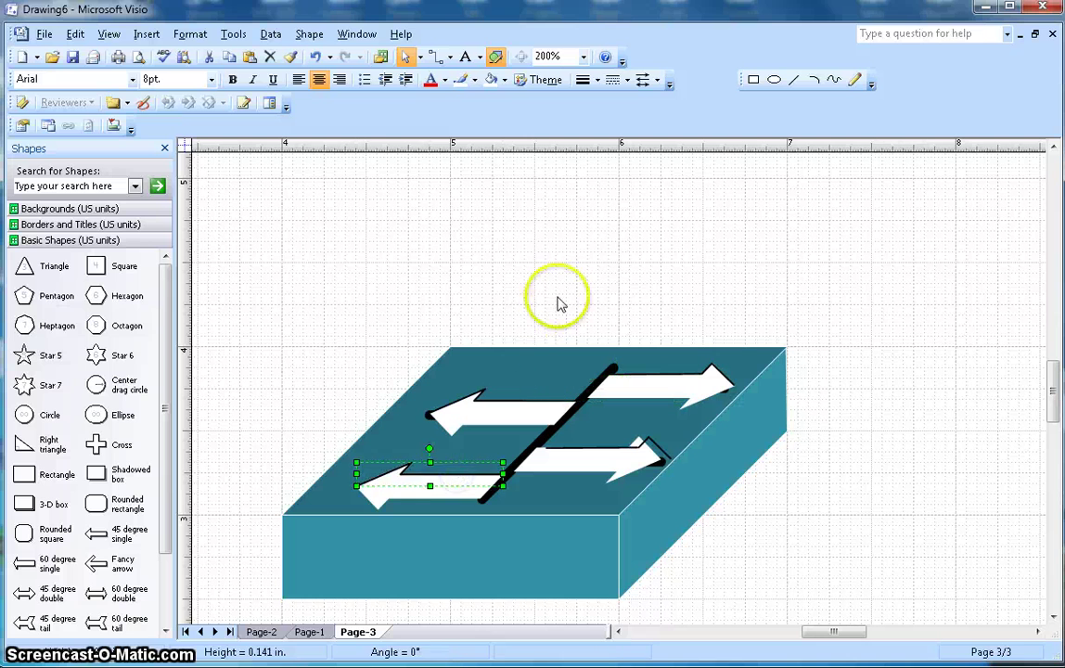
click(501, 269)
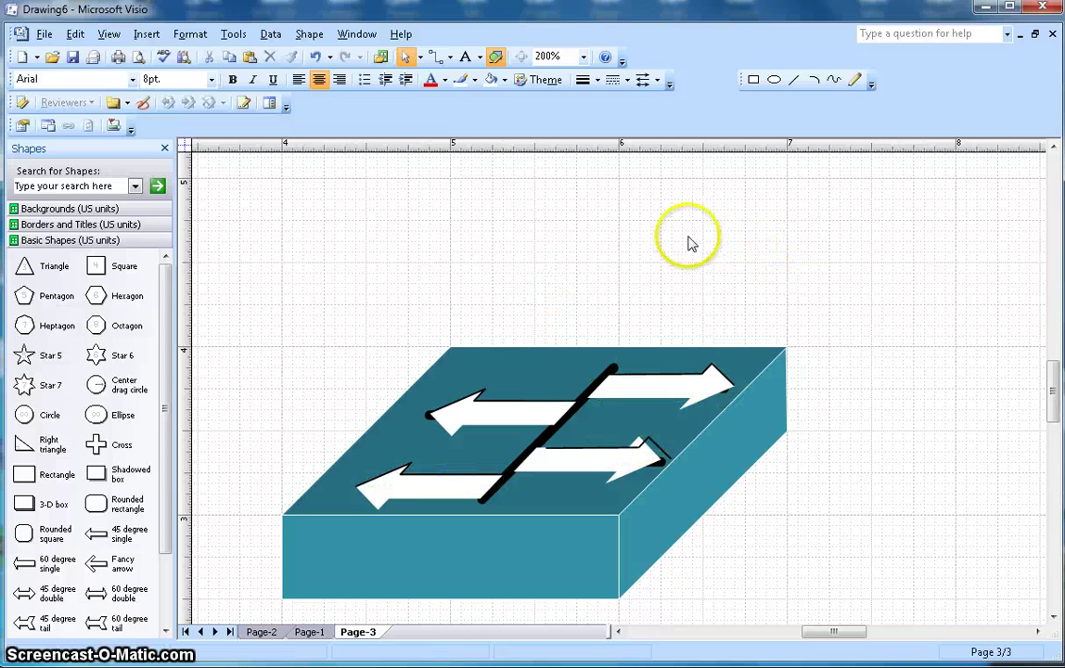
- Move the thin shaft line and the arrowhead outline onto the upper edges of the lower right white arrow
click(584, 57)
click(554, 73)
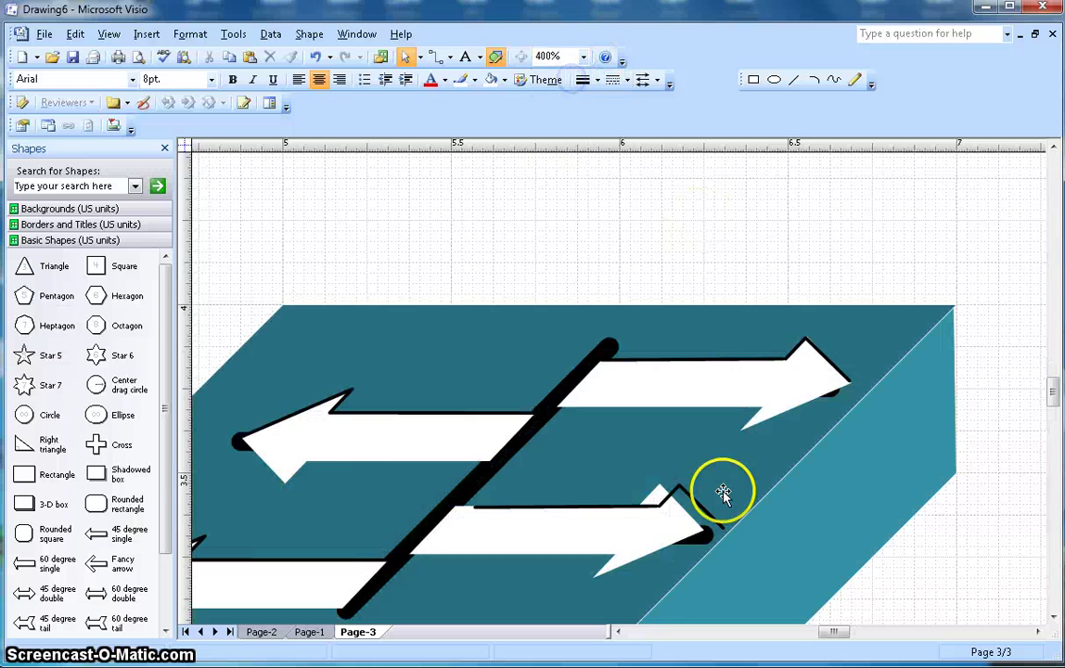
scroll(719, 482, down, 2)
click(638, 397)
drag(637, 397, 613, 396)
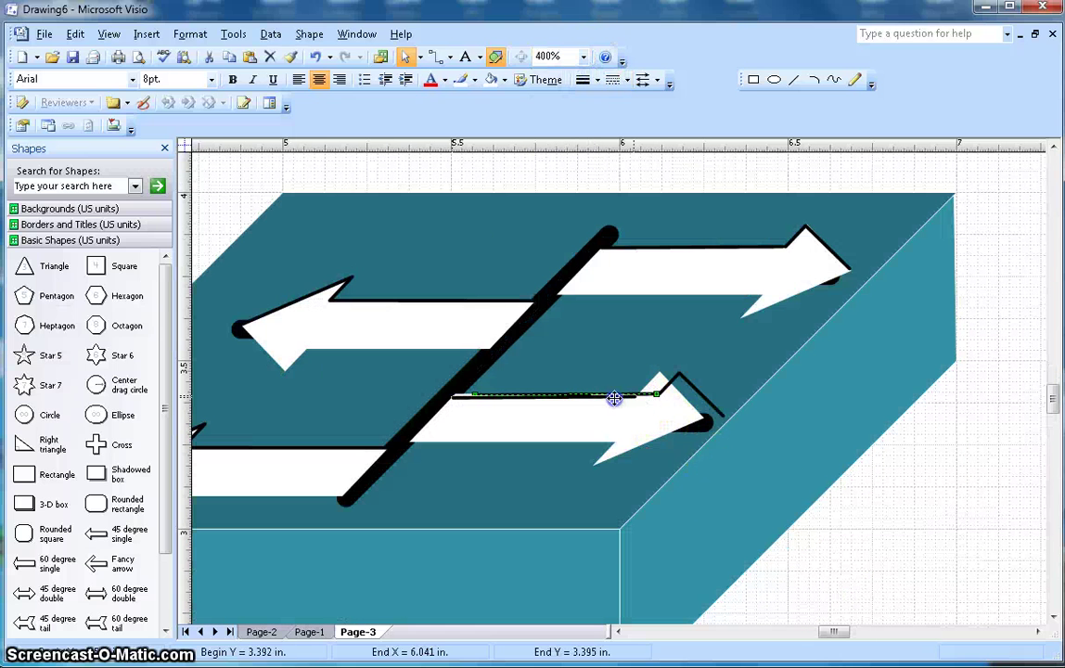
click(706, 413)
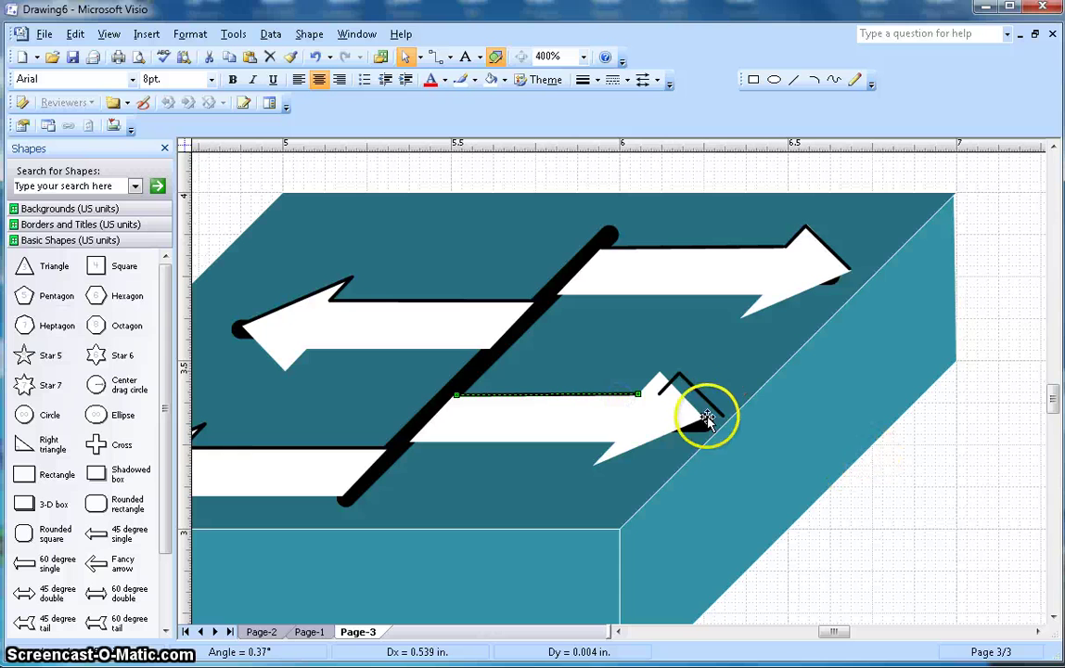
drag(705, 399, 685, 396)
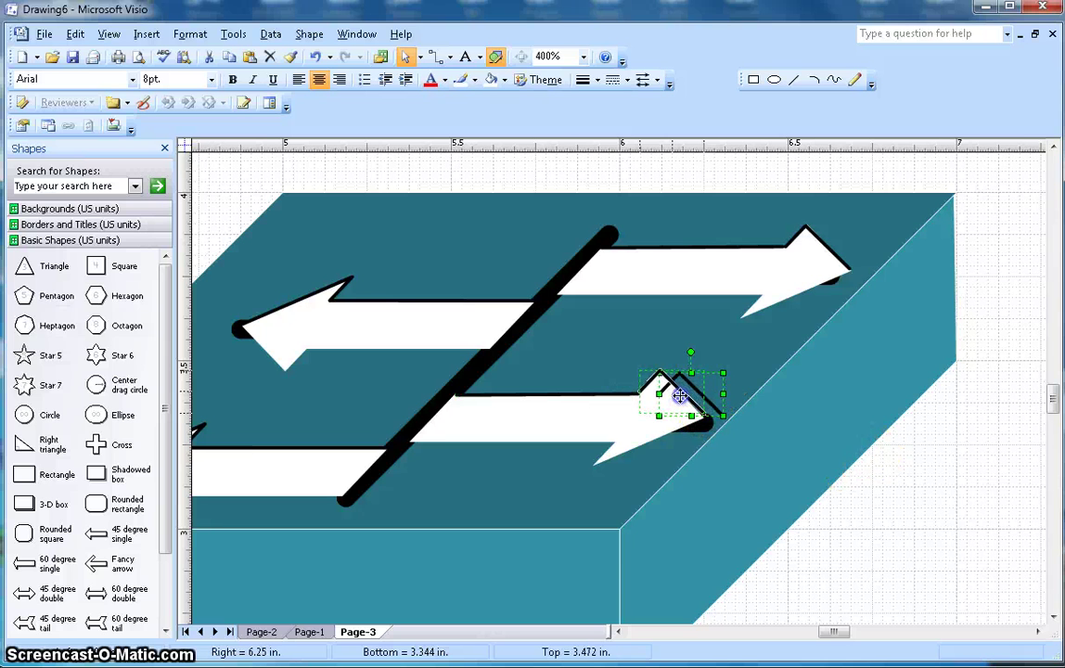
drag(680, 396, 704, 432)
- Cut the thick line behind the lower right arrow's tip and the thick diagonal line between the arrows
right_click(706, 432)
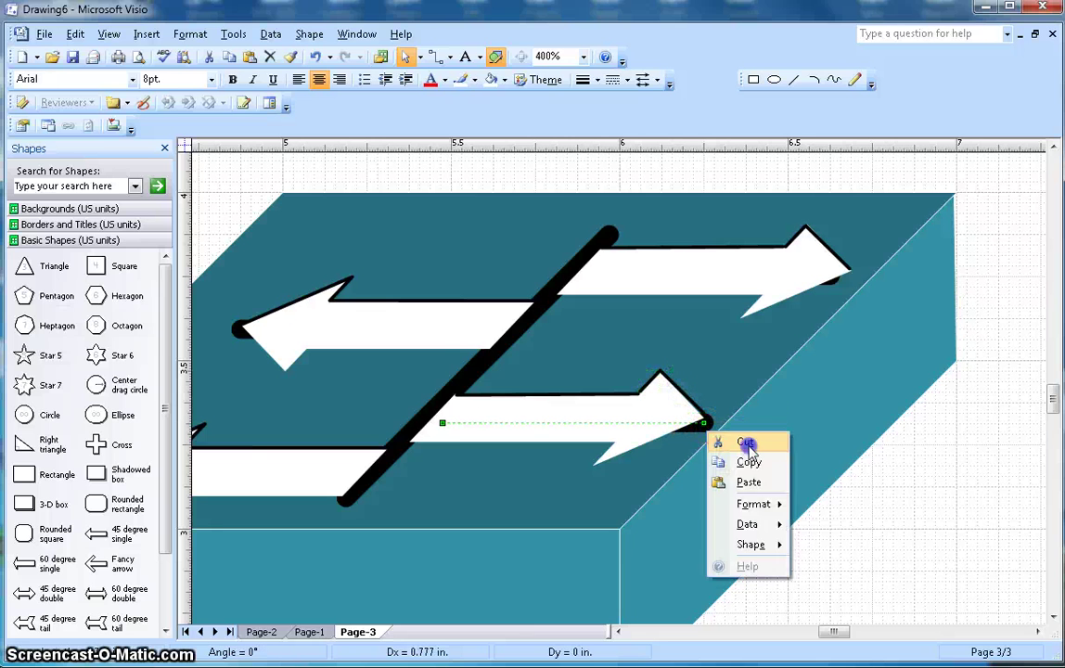
click(744, 444)
right_click(474, 367)
click(508, 376)
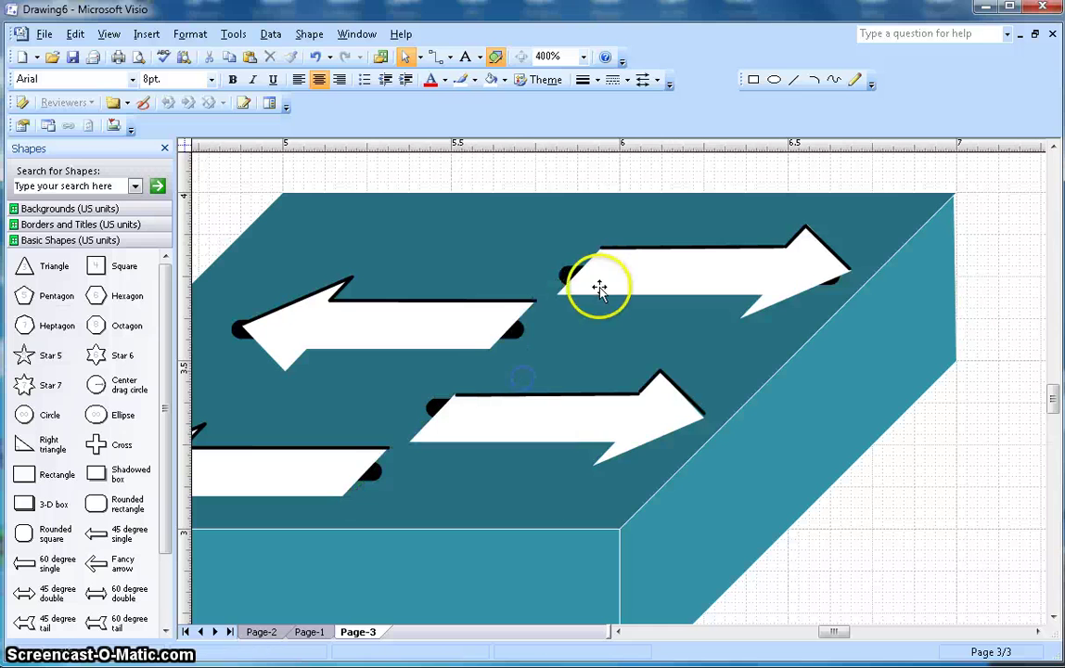
- Cut the remaining thick black branch lines from behind the four white arrows
right_click(522, 334)
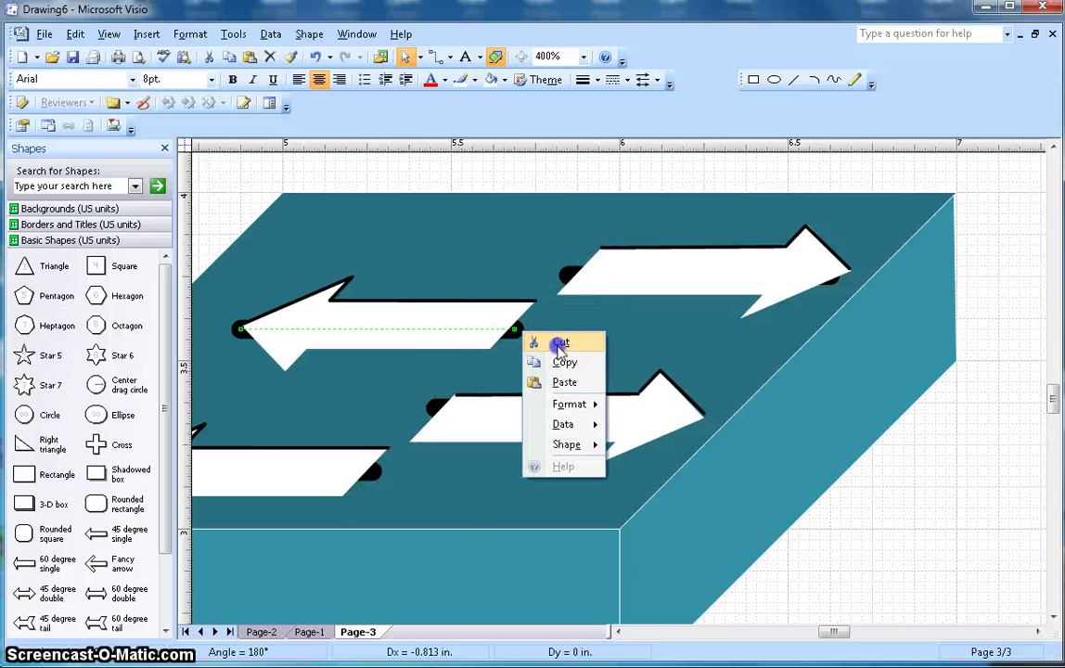
click(544, 339)
click(430, 407)
right_click(431, 407)
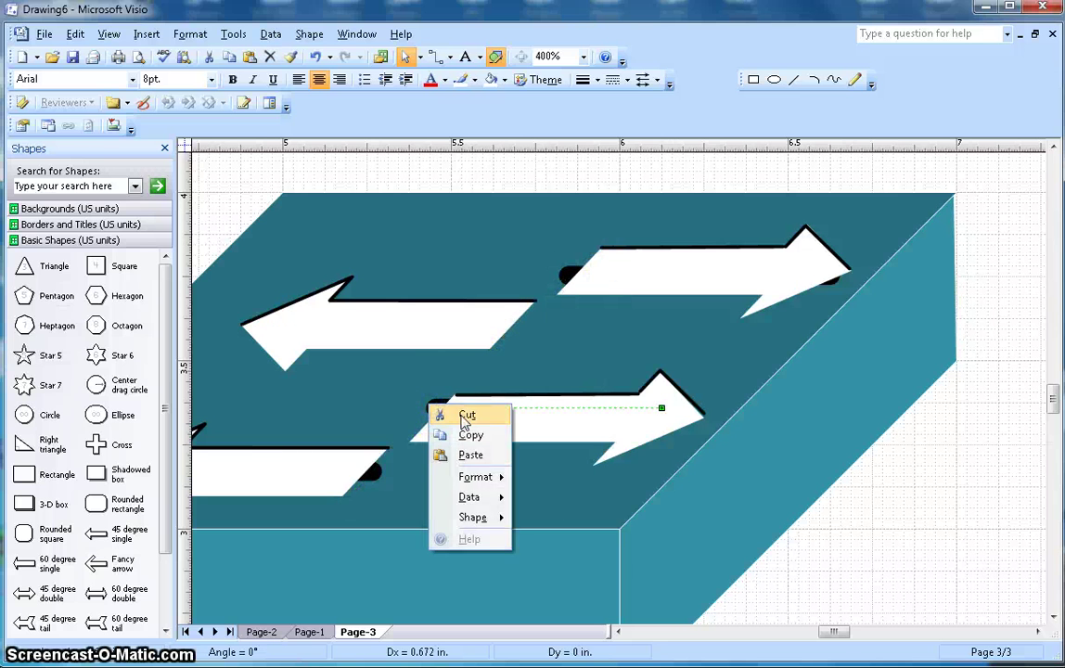
click(464, 415)
click(379, 468)
right_click(380, 472)
click(412, 484)
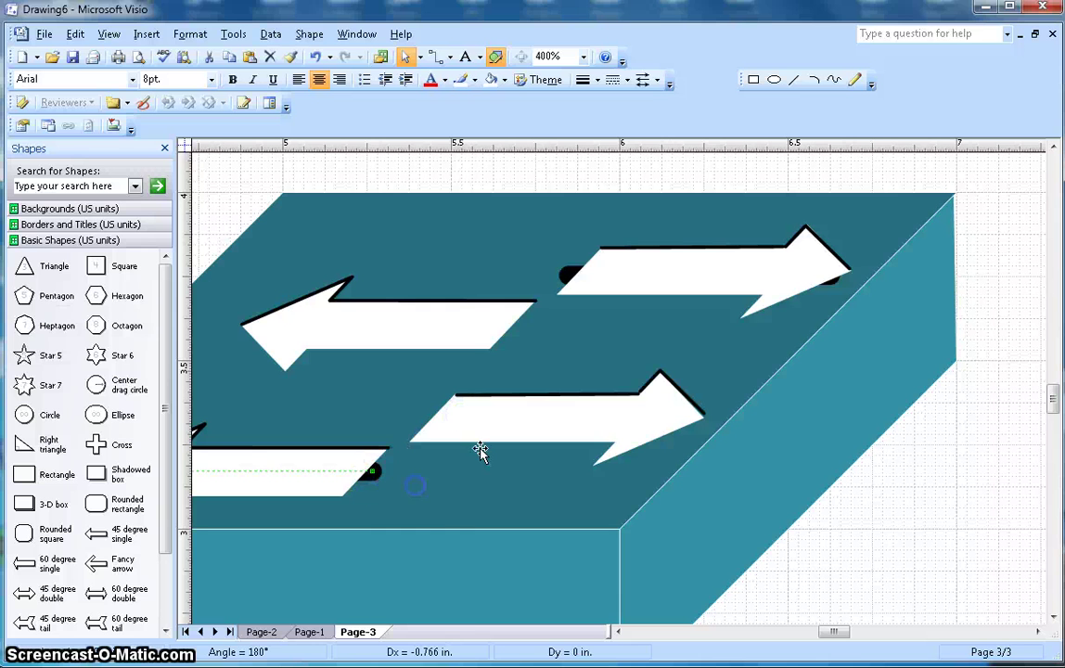
click(564, 276)
right_click(563, 276)
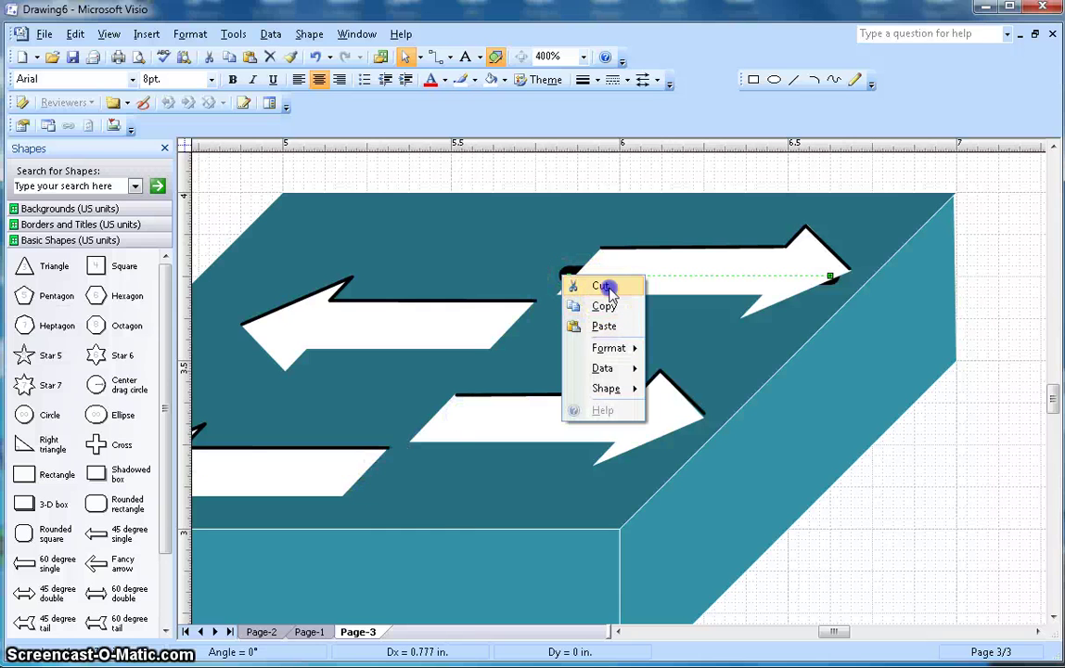
click(603, 287)
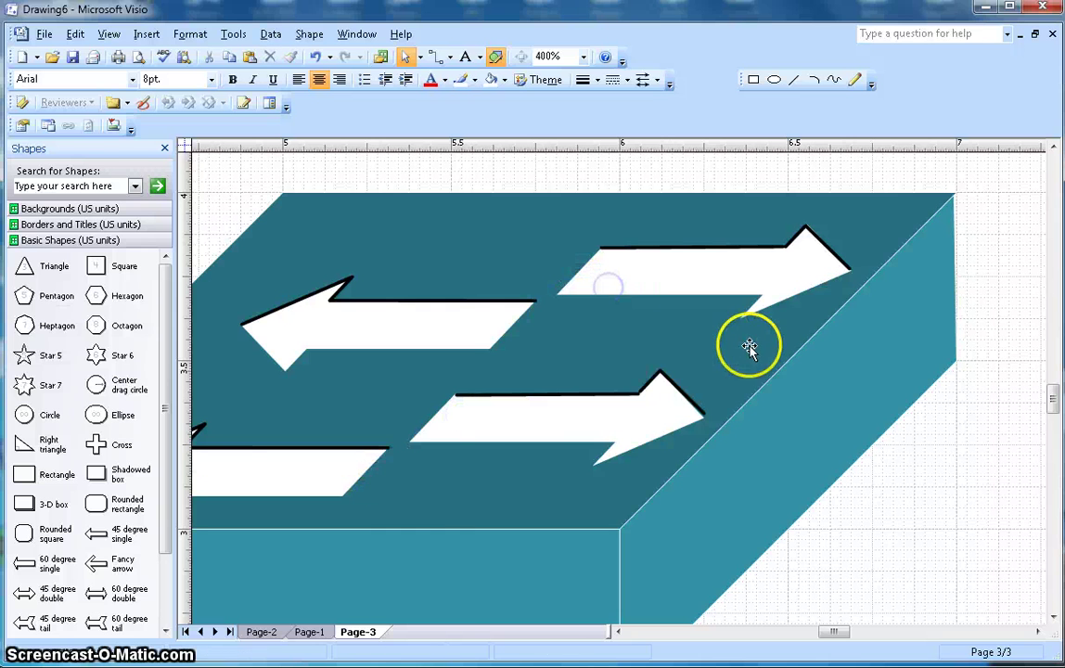
- Select the whole box with its arrows and outlines and group them into one shape
click(584, 56)
click(557, 86)
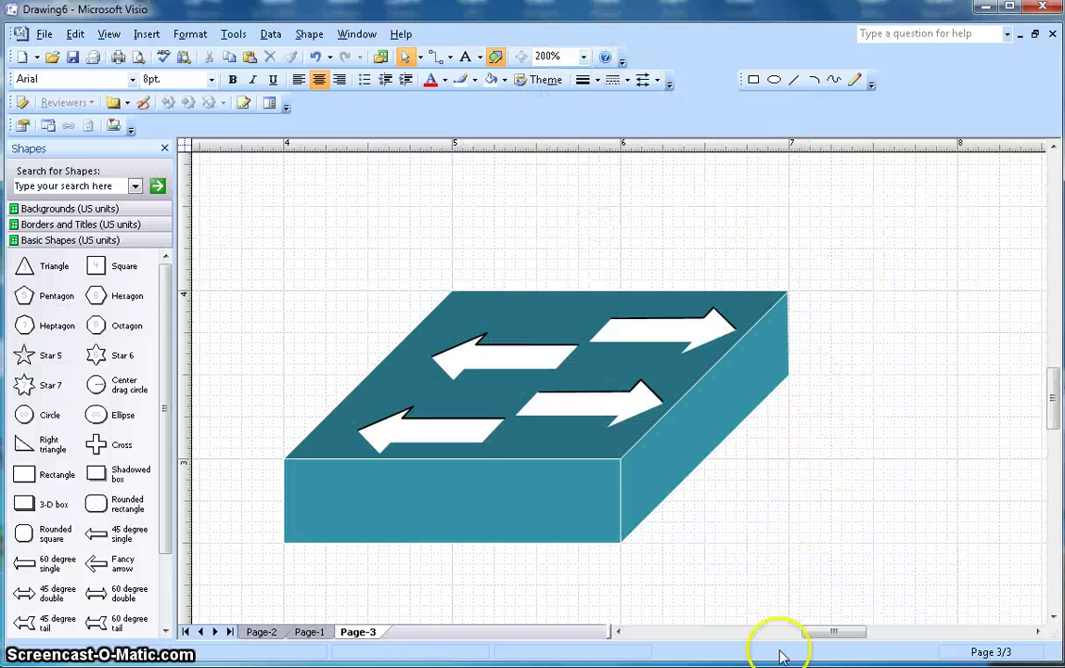
drag(842, 637, 838, 636)
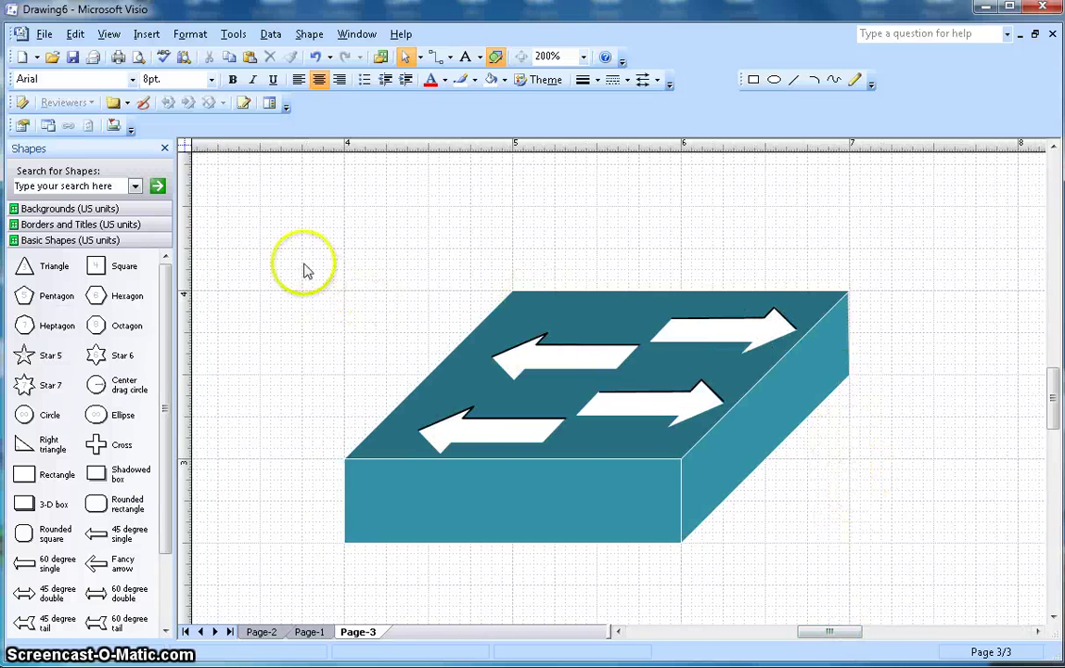
drag(263, 223, 906, 585)
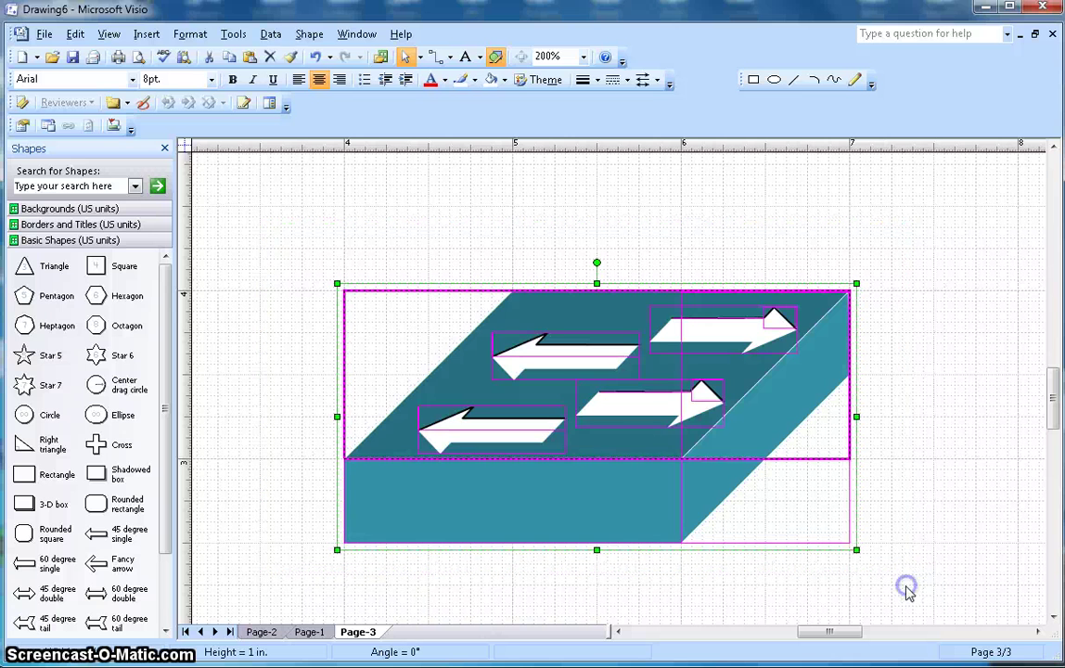
right_click(592, 426)
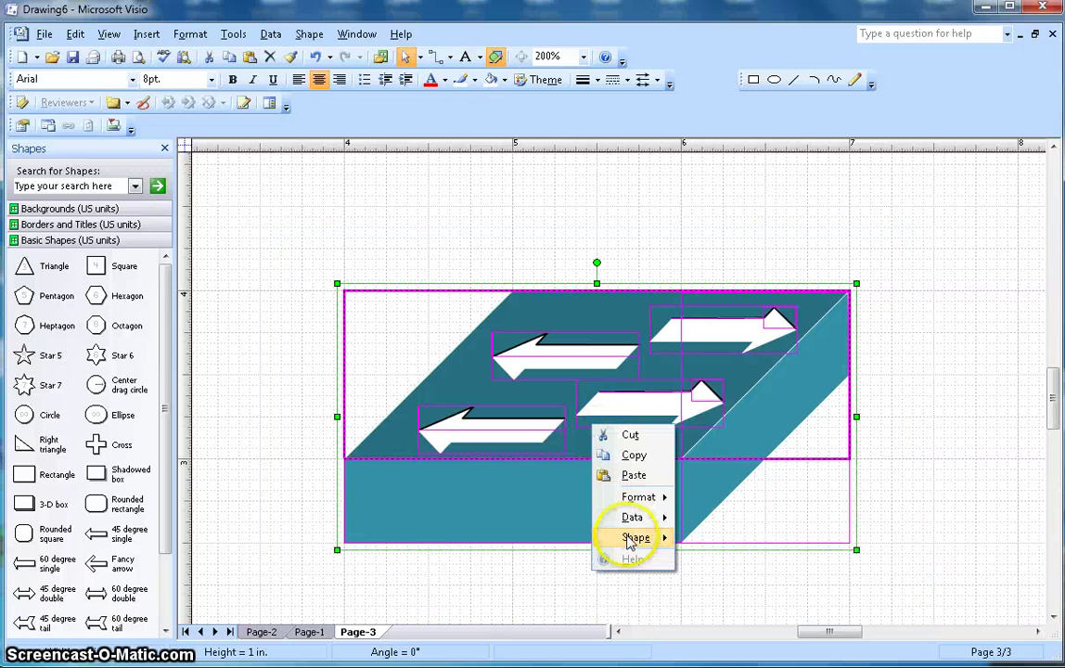
mouse_move(638, 537)
click(720, 539)
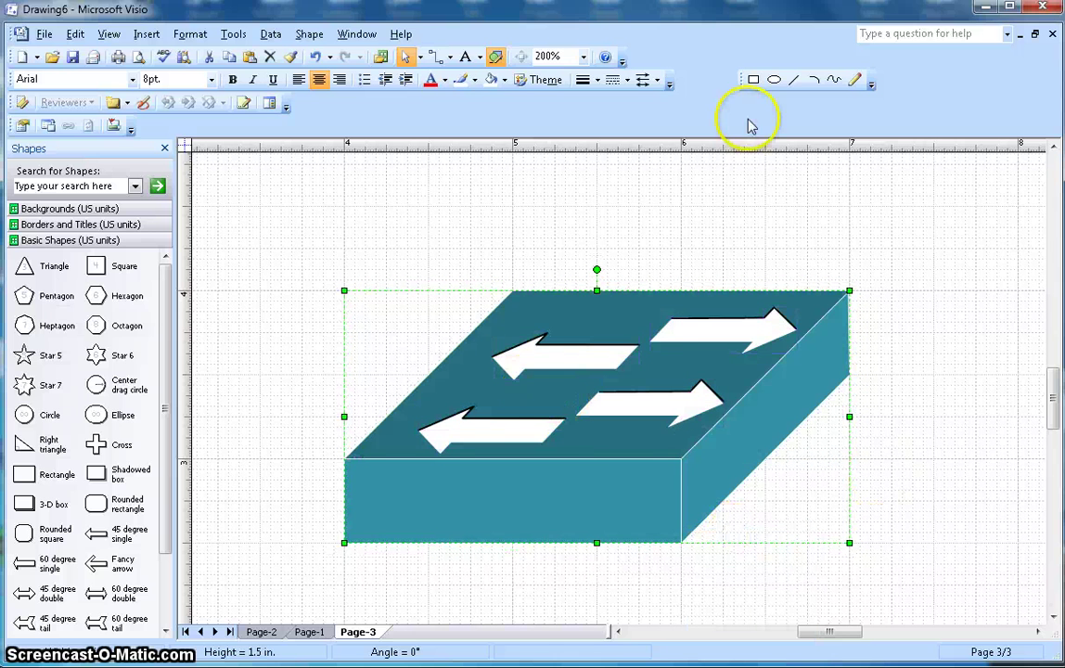
- Move the grouped switch symbol slightly upward and shrink it proportionally to about 0.47 in. high
ctrl+drag(844, 542, 855, 500)
click(874, 527)
click(791, 508)
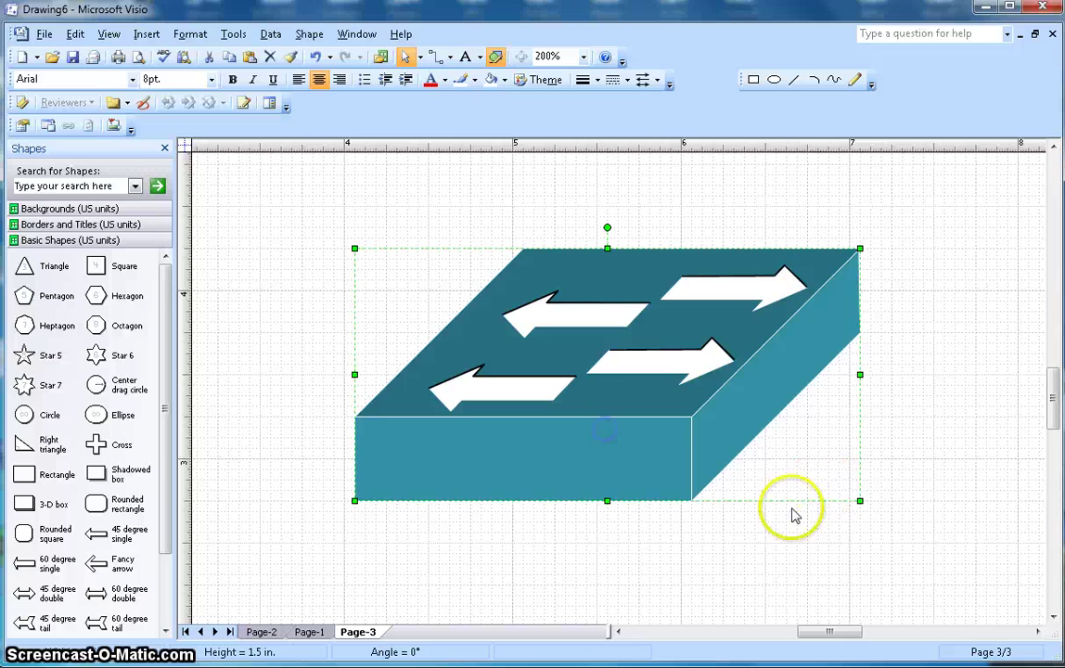
drag(859, 501, 512, 294)
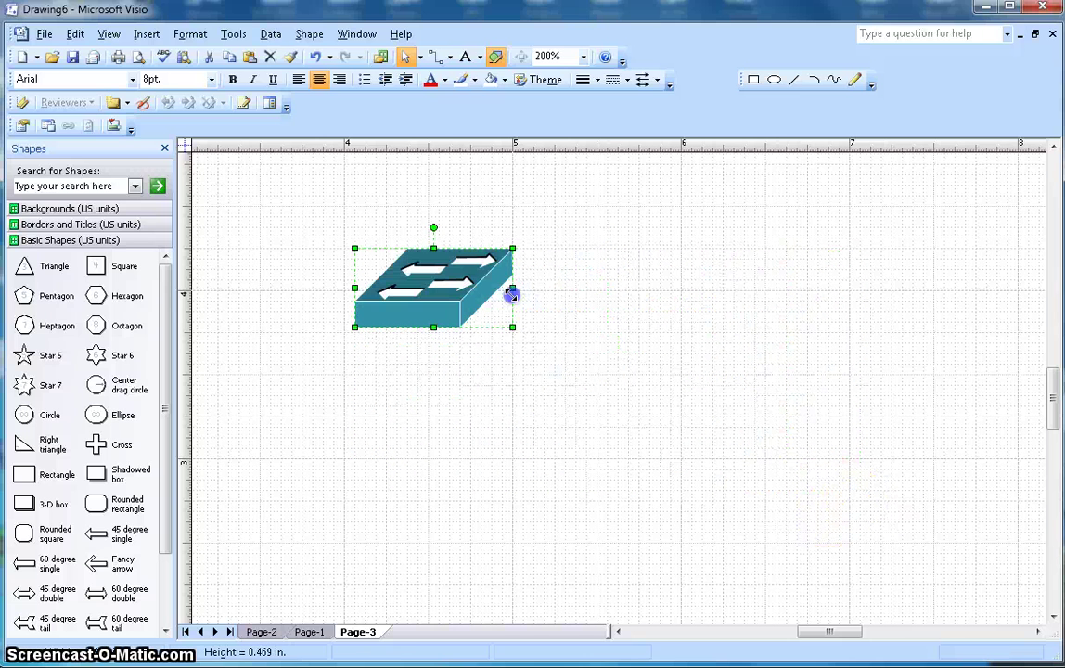
click(649, 381)
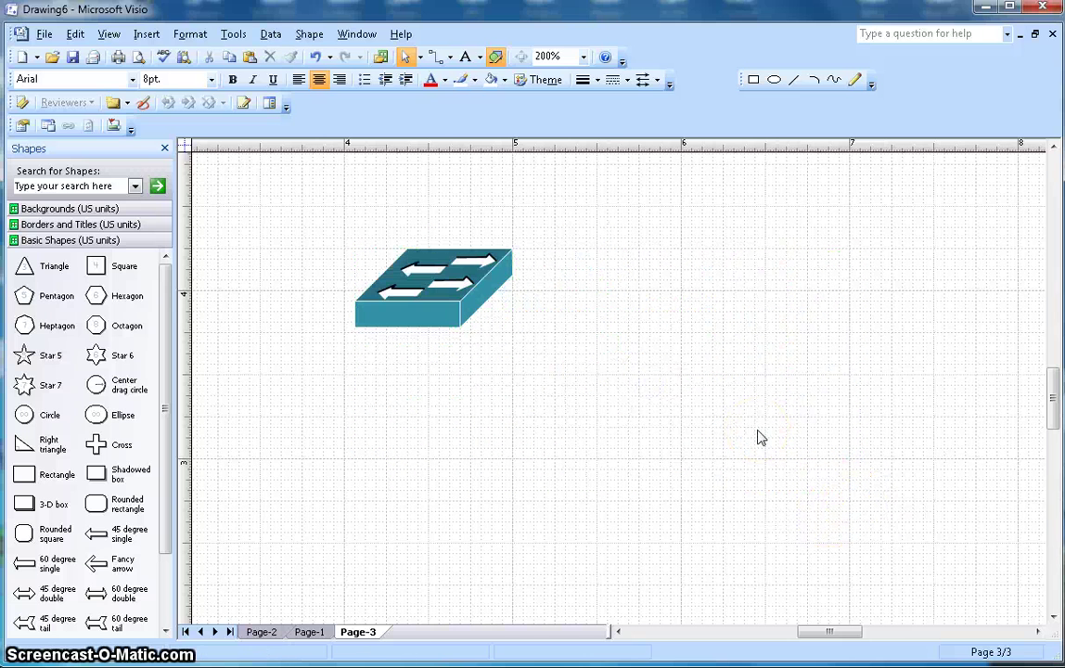